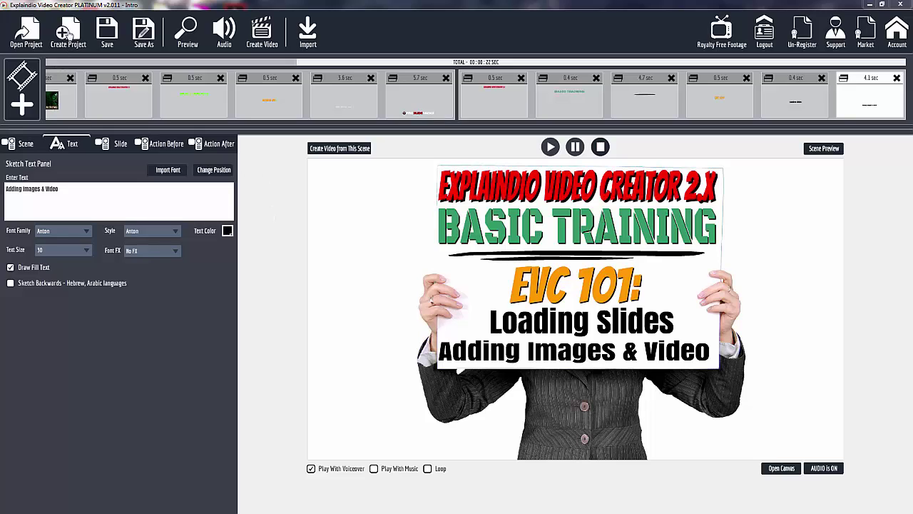
- Create a project named My Second Proj without saving the open project, and start a new scene in it
left_click(66, 34)
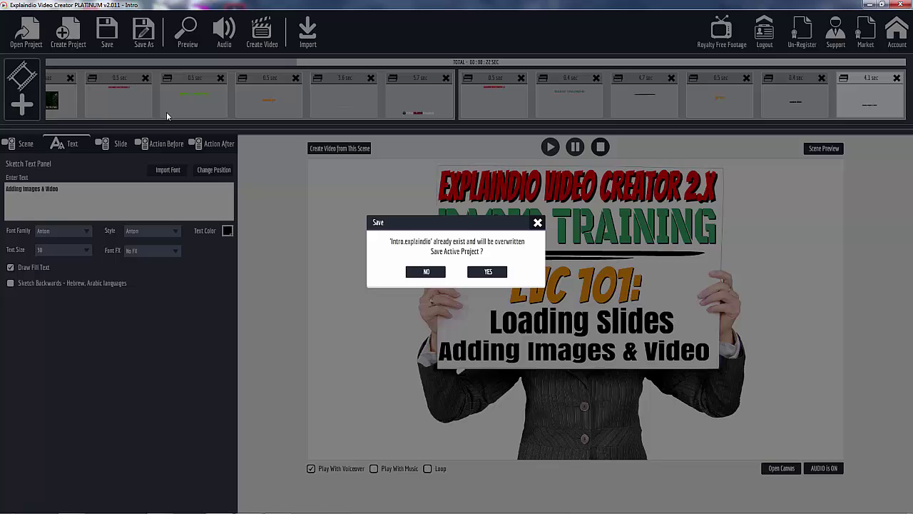
left_click(425, 272)
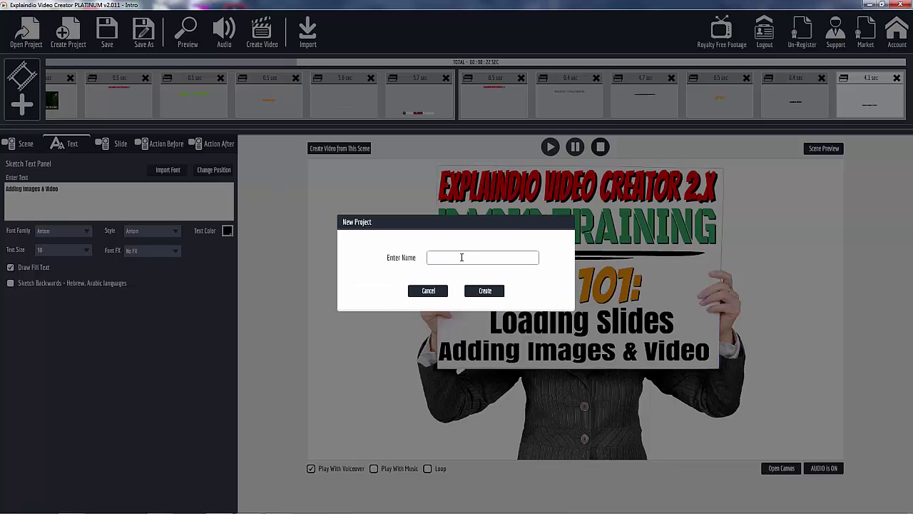
type("My Second Proj")
left_click(485, 291)
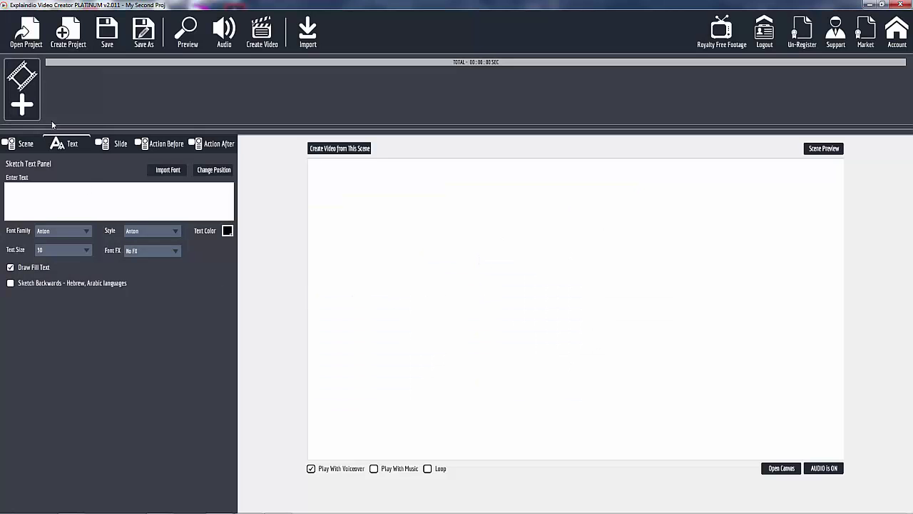
left_click(23, 106)
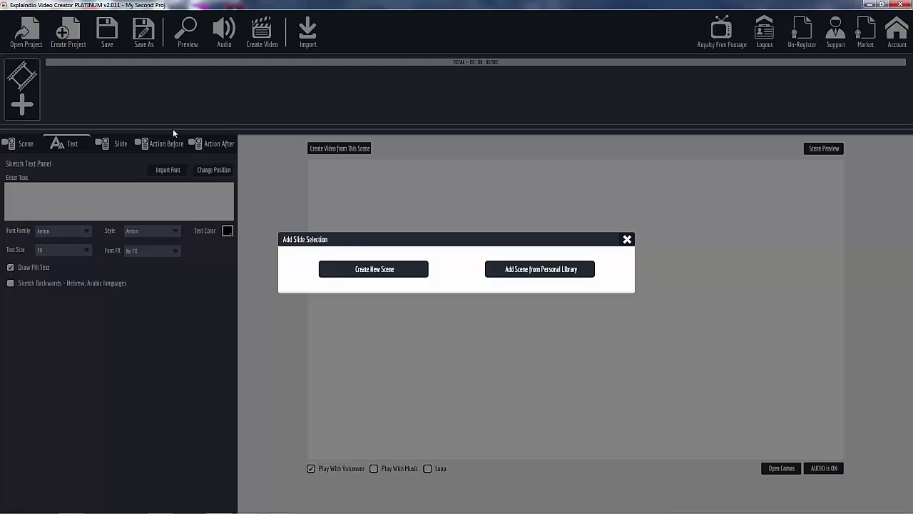
left_click(378, 270)
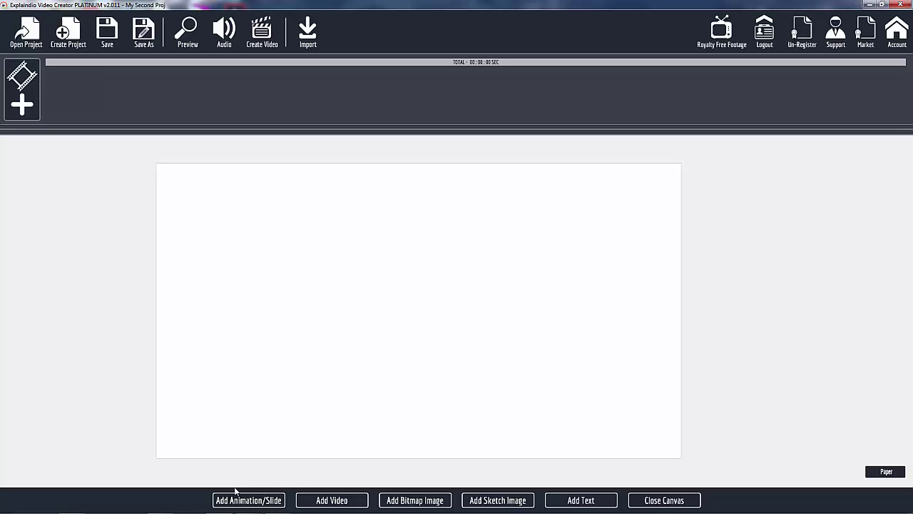
left_click(249, 500)
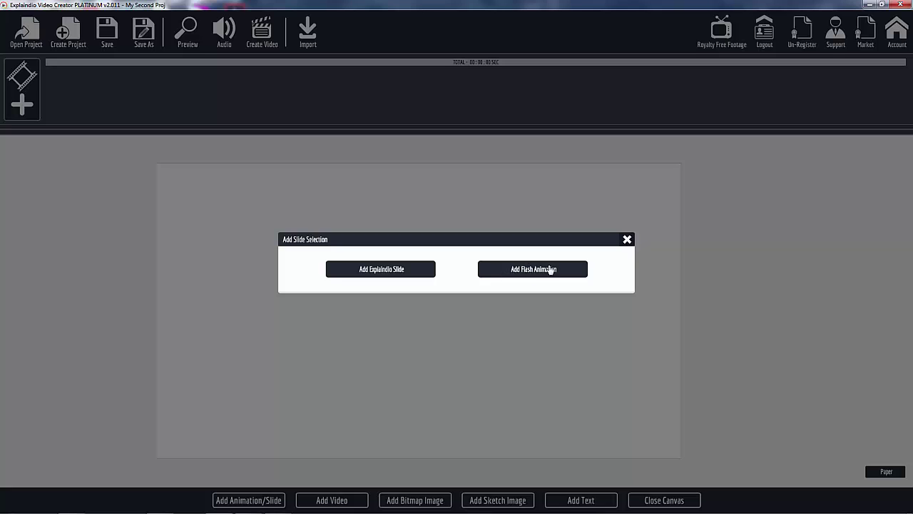
left_click(383, 272)
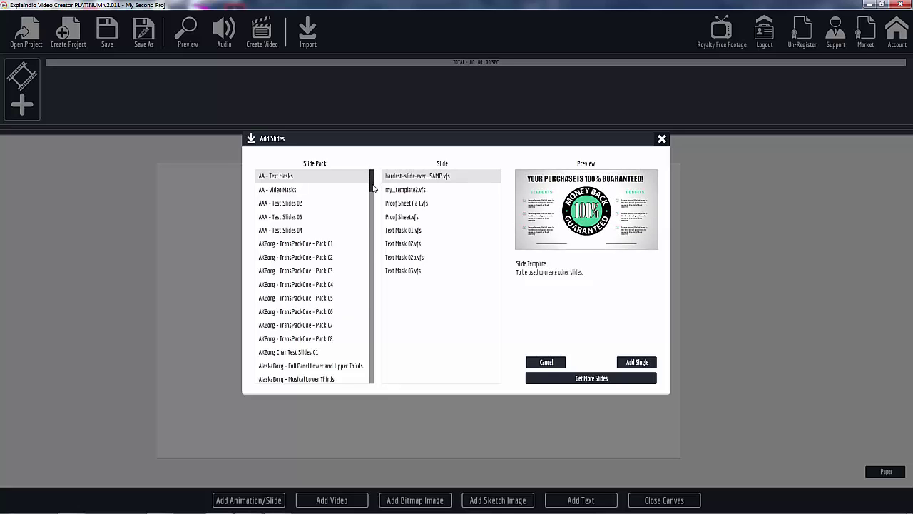
left_click_drag(373, 181, 369, 205)
scroll(369, 205, "down", 4)
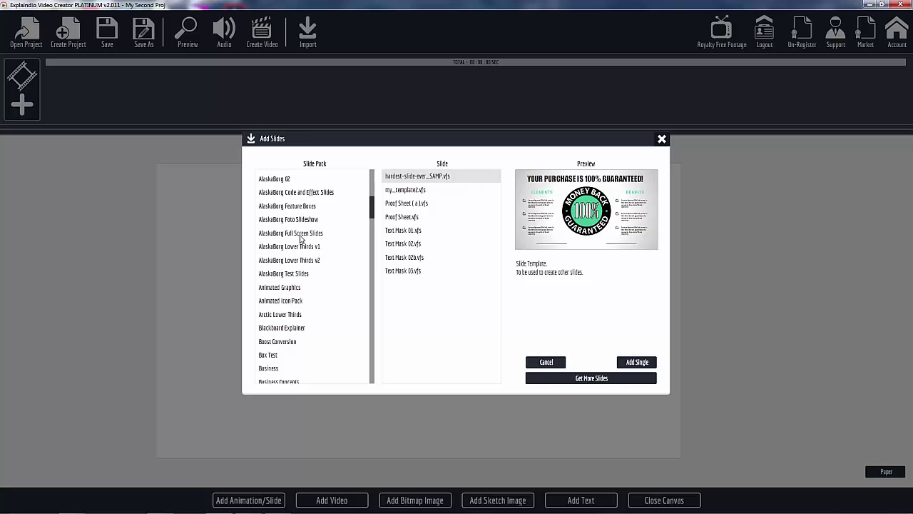
mouse_move(372, 211)
left_mouse_down()
mouse_move(372, 197)
mouse_move(372, 228)
left_mouse_up()
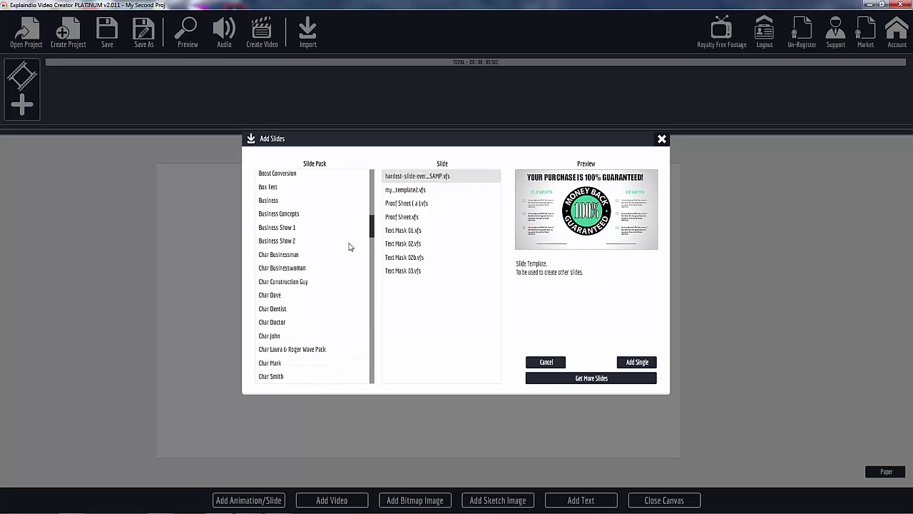
left_click(296, 255)
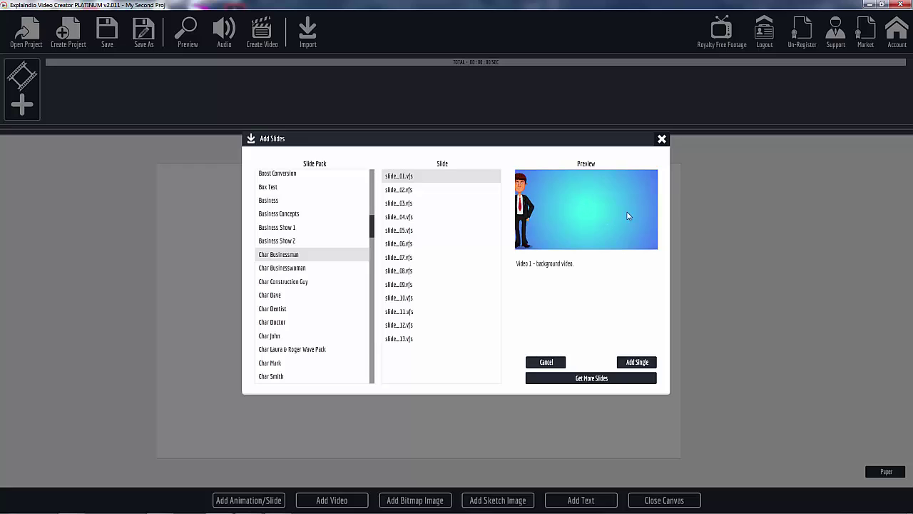
left_click(392, 216)
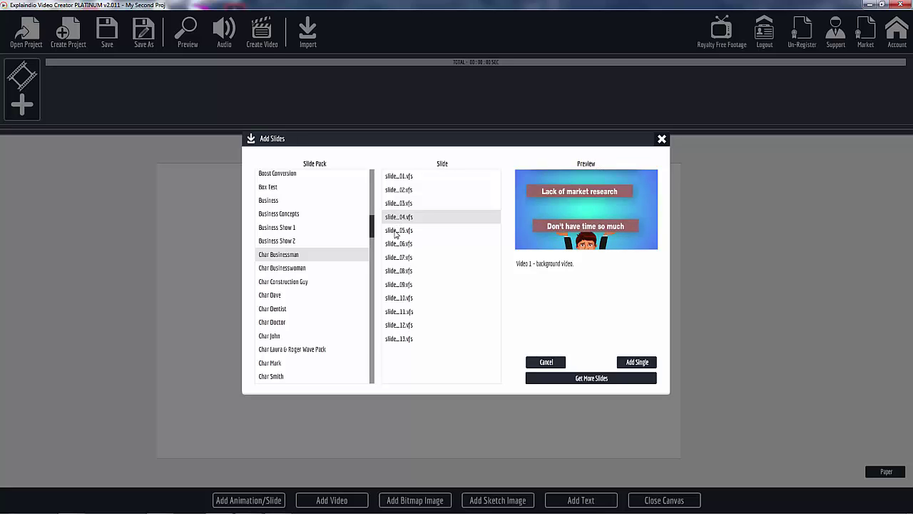
left_click(394, 230)
left_click(399, 204)
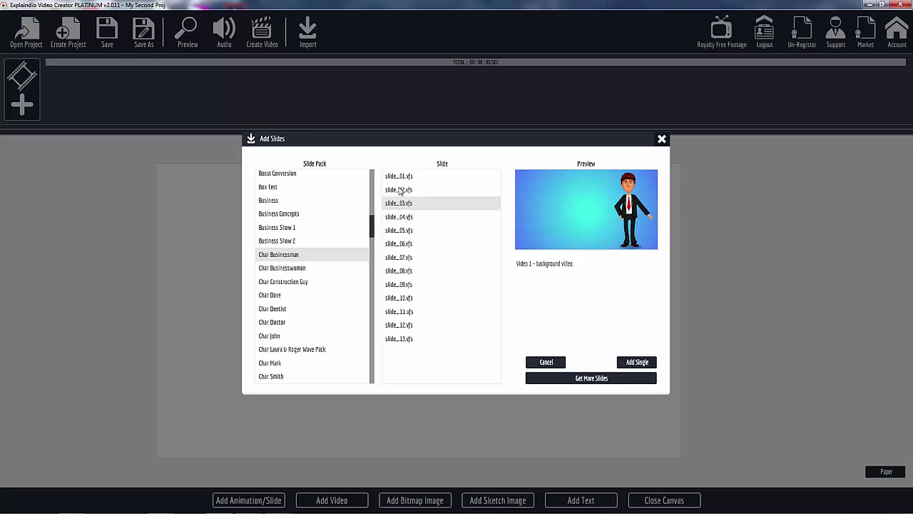
left_click(401, 189)
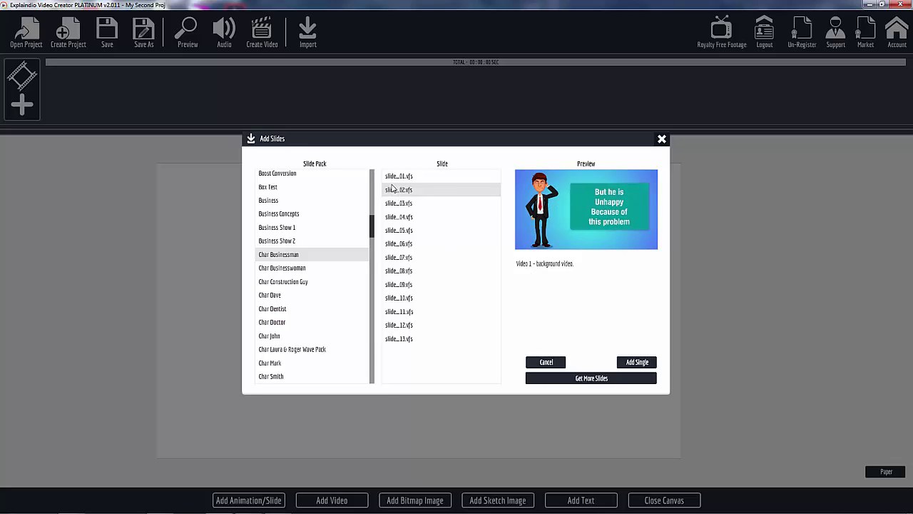
left_click(644, 363)
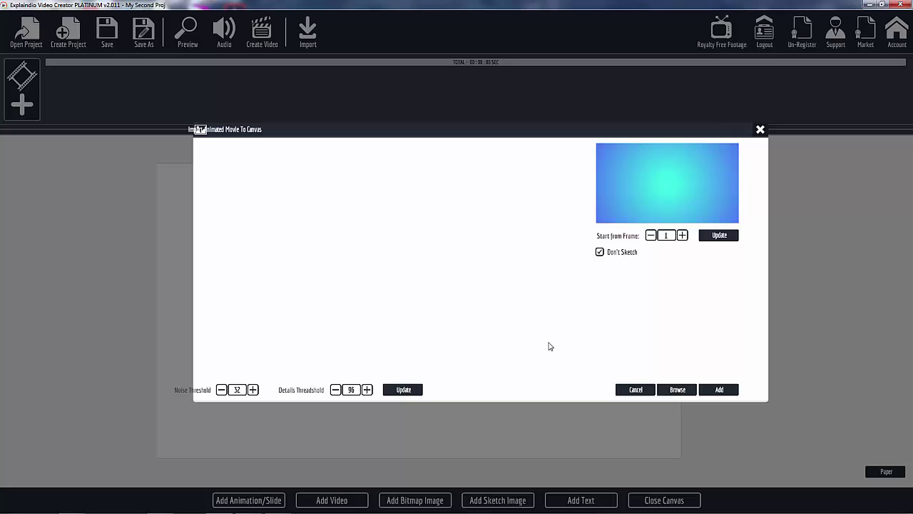
left_click(631, 391)
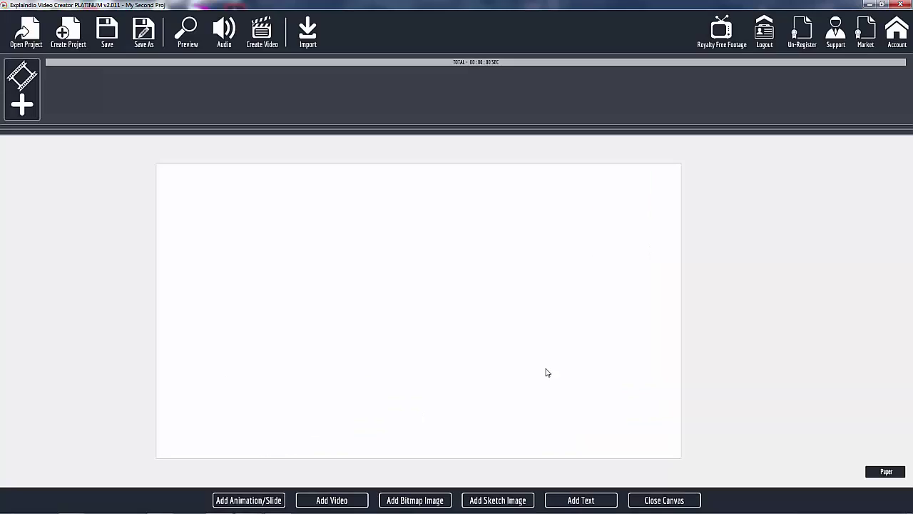
- Choose the Business Woman - 02 Explaindio slide from the Char Businesswoman pack for import to the canvas
left_click(251, 501)
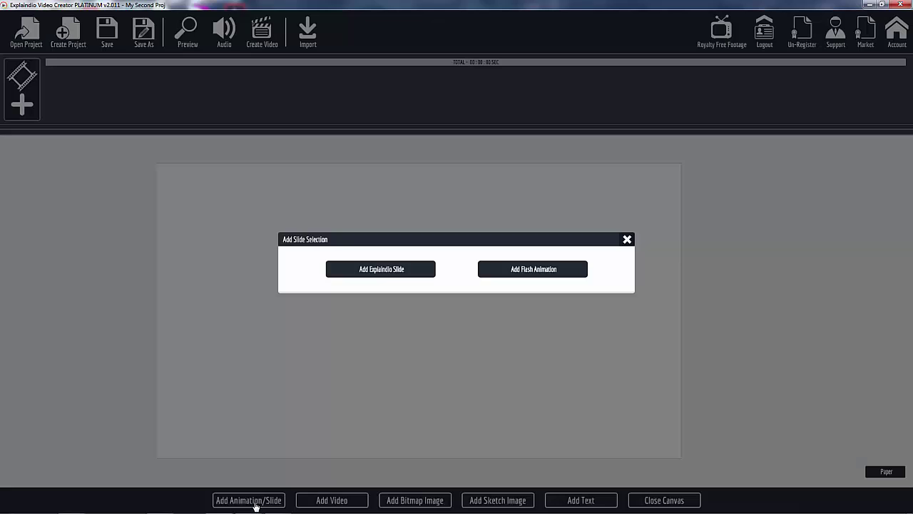
left_click(383, 273)
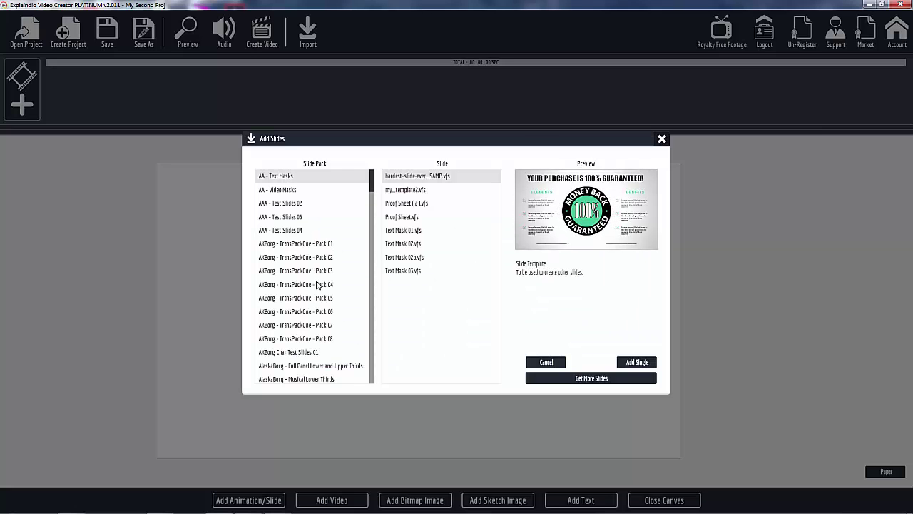
scroll(312, 283, "down", 3)
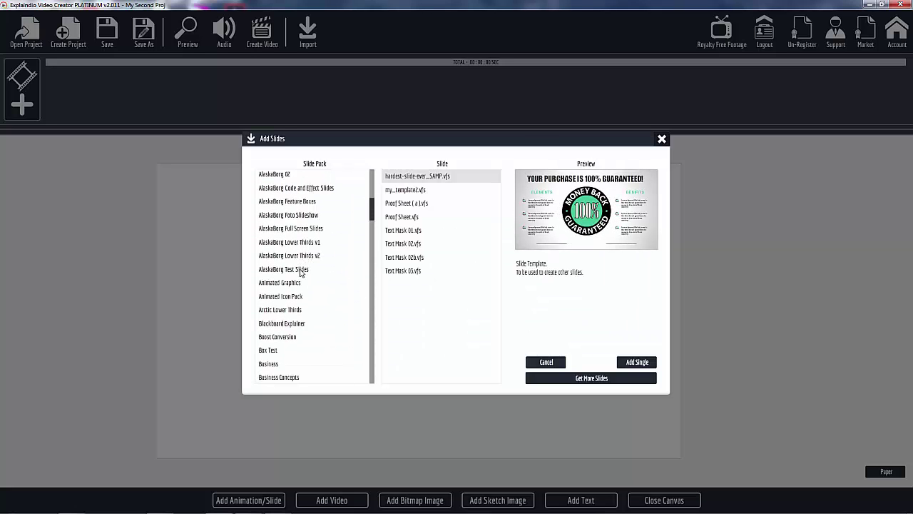
left_click(300, 270)
scroll(299, 300, "down", 4)
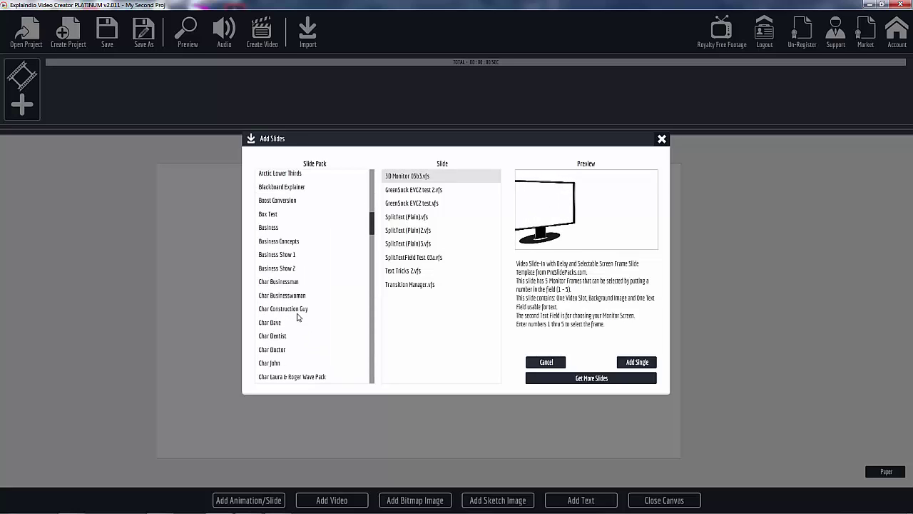
left_click(296, 295)
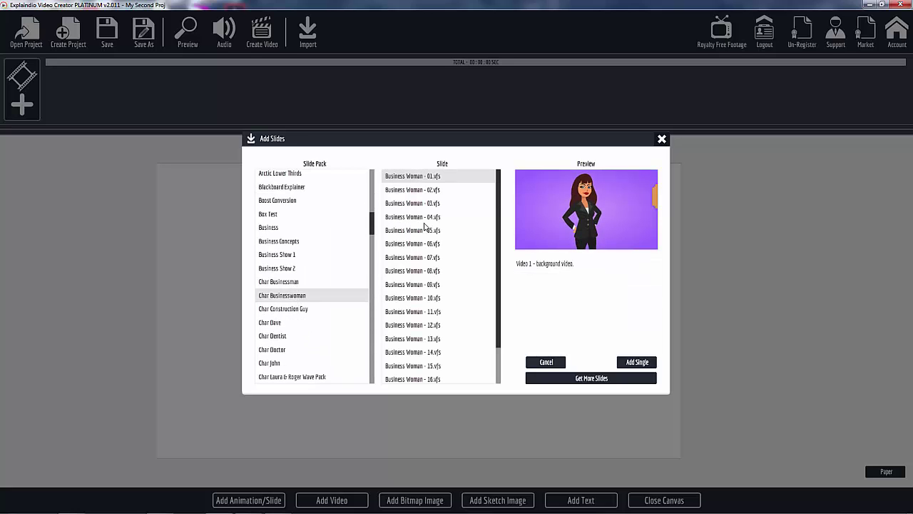
left_click(413, 204)
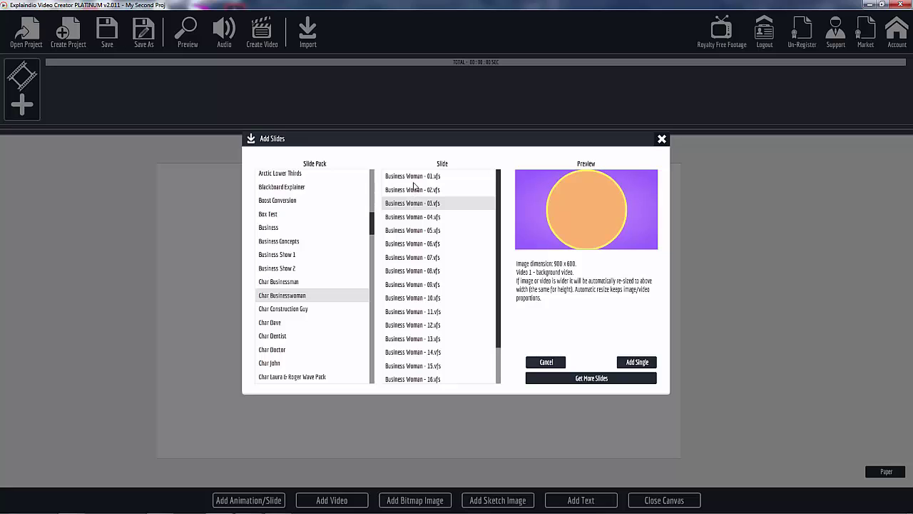
left_click(413, 188)
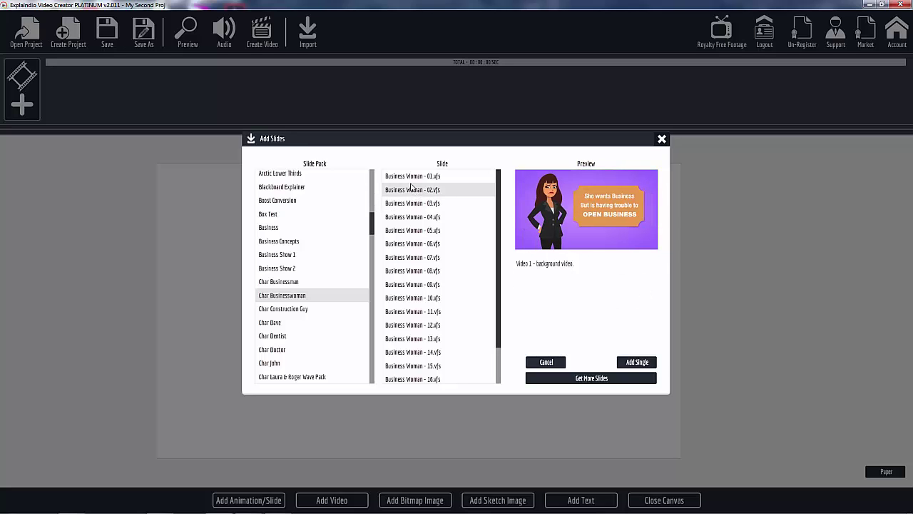
left_click(637, 363)
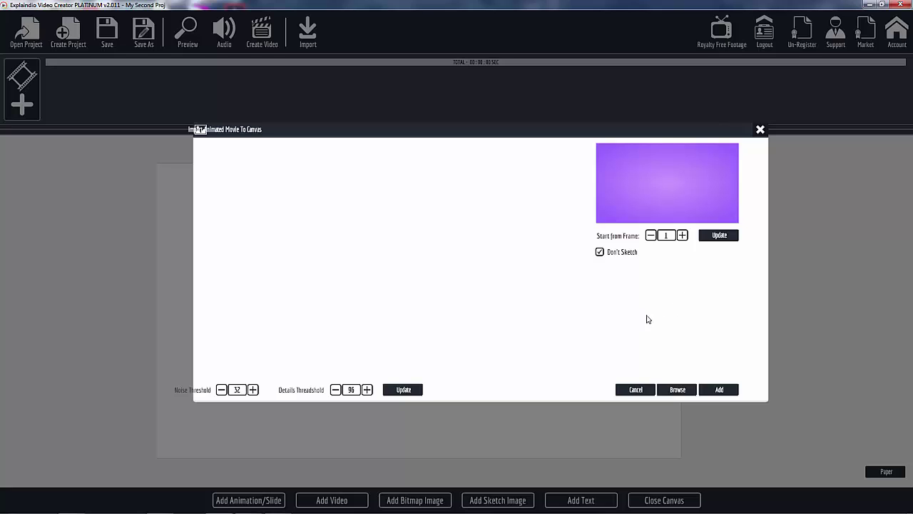
- Enable sketching for the slide, start it from frame 7, update the sketch outline and add the slide to the canvas
left_click(600, 252)
left_click(600, 252)
left_click(681, 235)
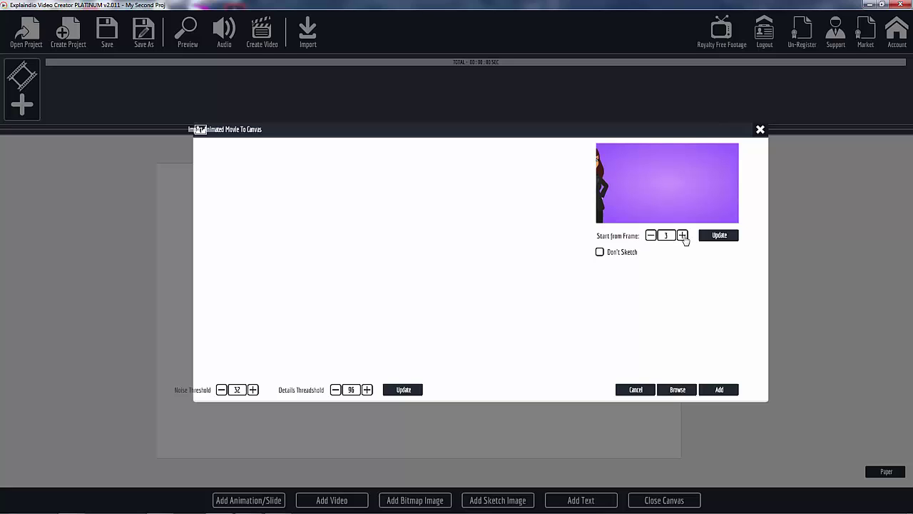
left_click(682, 235)
left_click(682, 235)
left_click(682, 235)
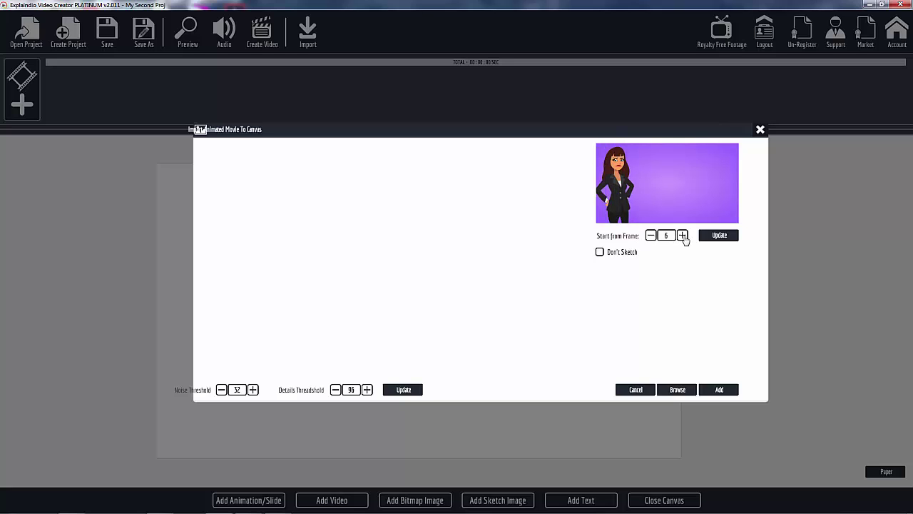
left_click(682, 235)
left_click(711, 238)
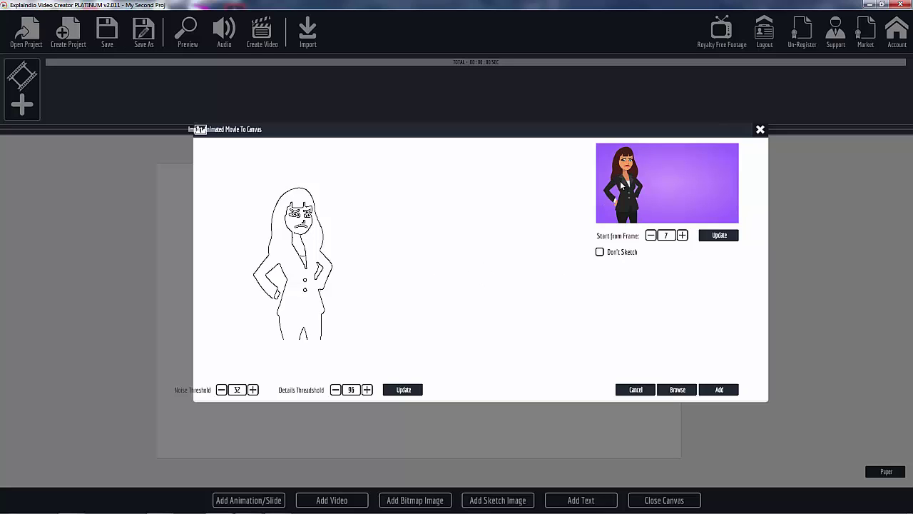
left_click(720, 390)
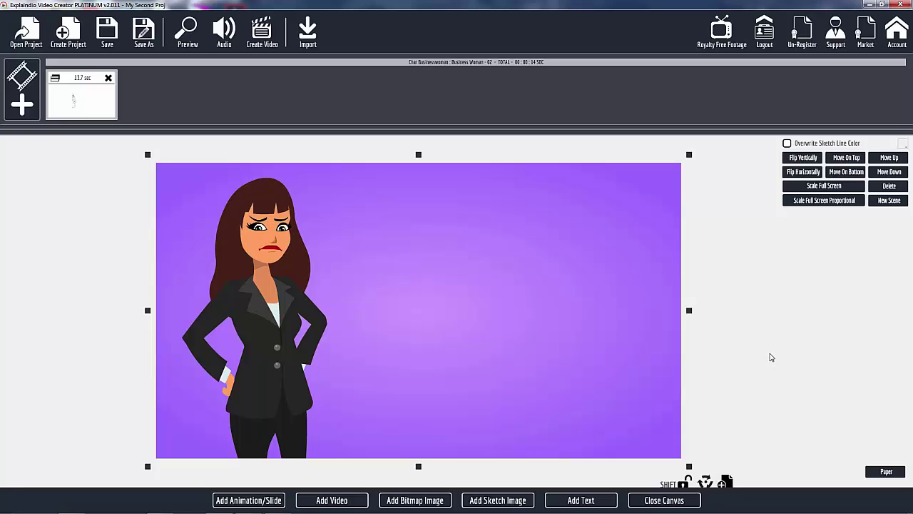
- Lock the businesswoman slide's proportions and scale it down to about three quarters of the canvas width
scroll(770, 356, "down", 5)
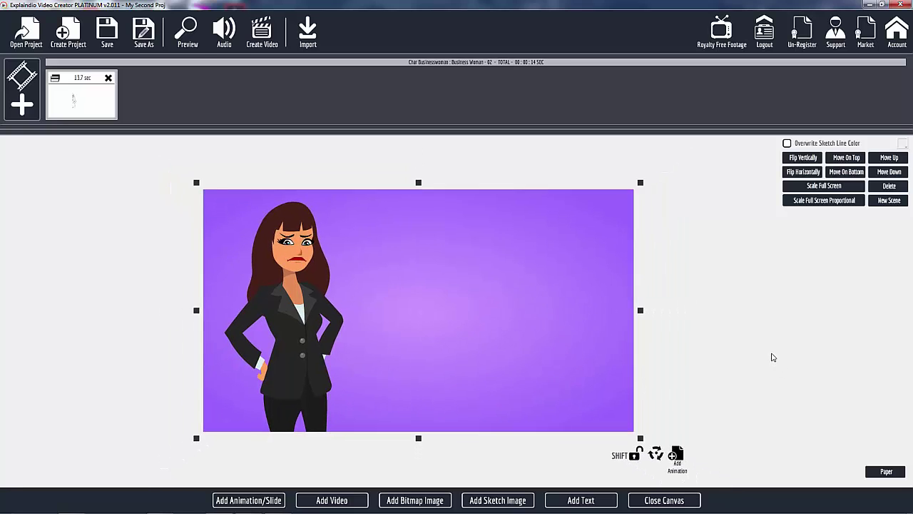
scroll(771, 357, "up", 6)
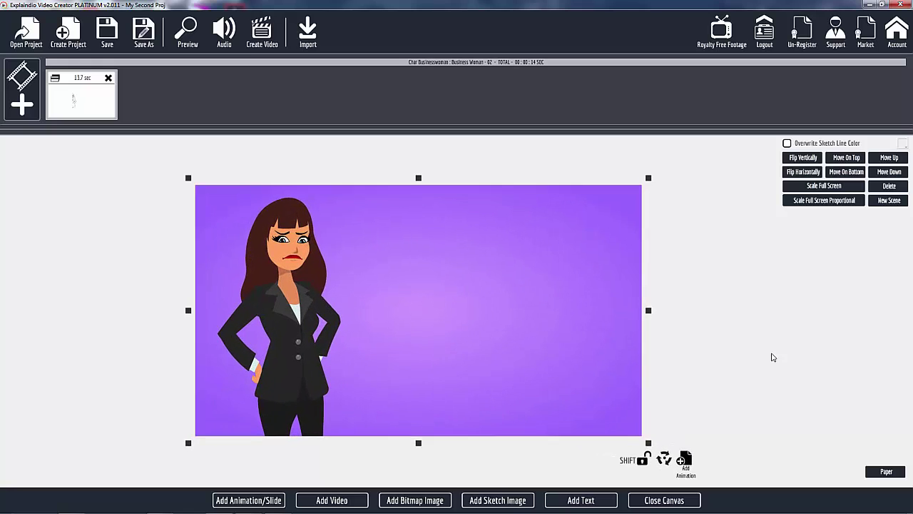
scroll(771, 356, "down", 3)
scroll(771, 356, "down", 1)
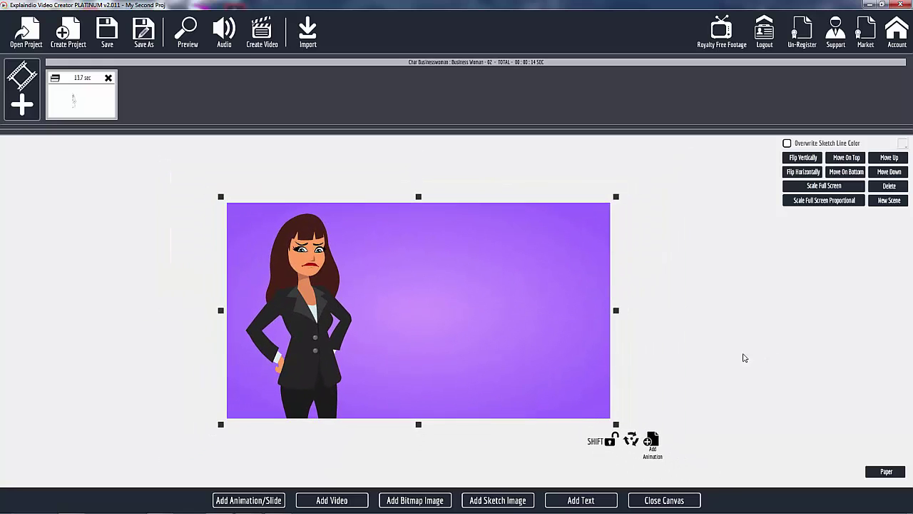
left_click(609, 442)
left_click_drag(616, 425, 582, 413)
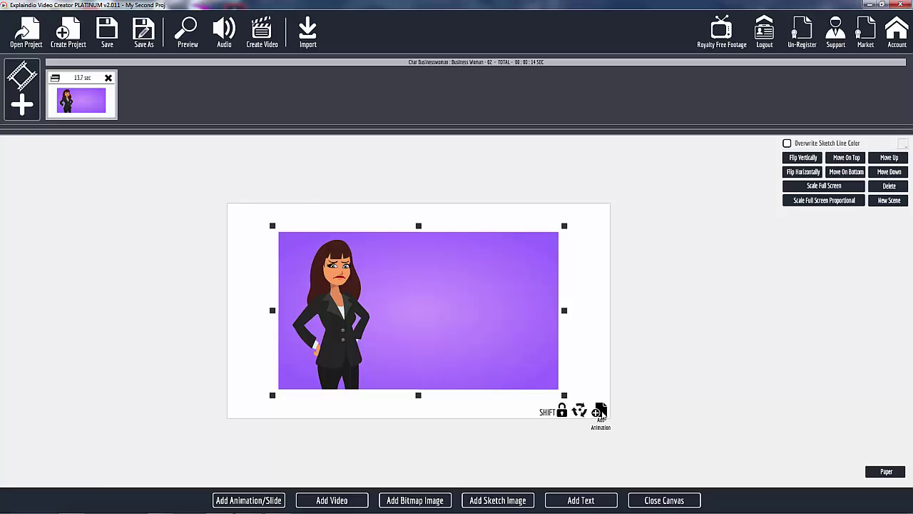
- Add a motion animation that shifts the slide horizontally to the right, partly past the canvas edge, and close the canvas
left_click(599, 411)
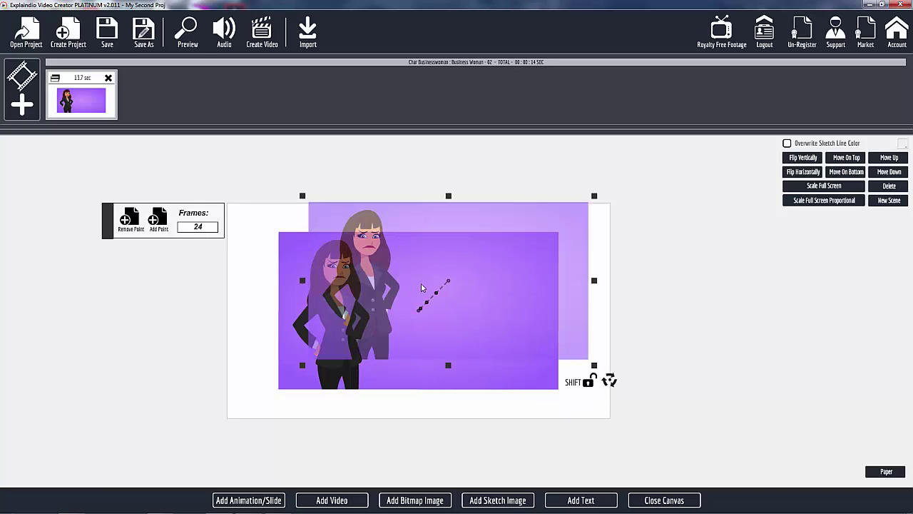
left_click_drag(421, 288, 472, 318)
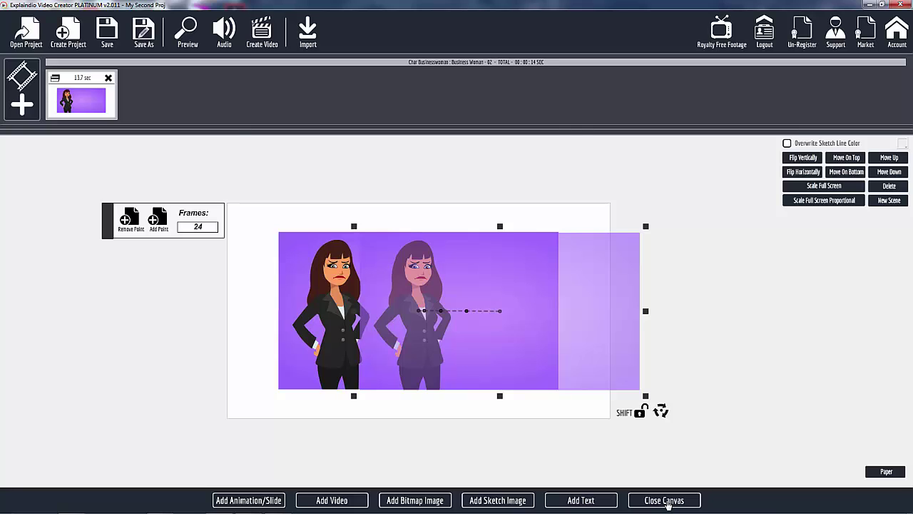
left_click(664, 500)
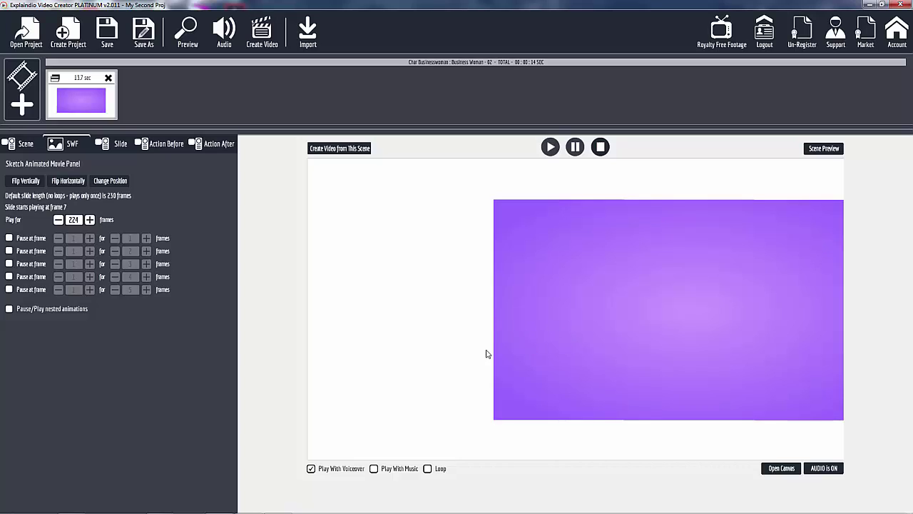
- Set Abstract Squares.jpg from the Image Backgrounds gallery folder as the scene's background image
left_click(24, 144)
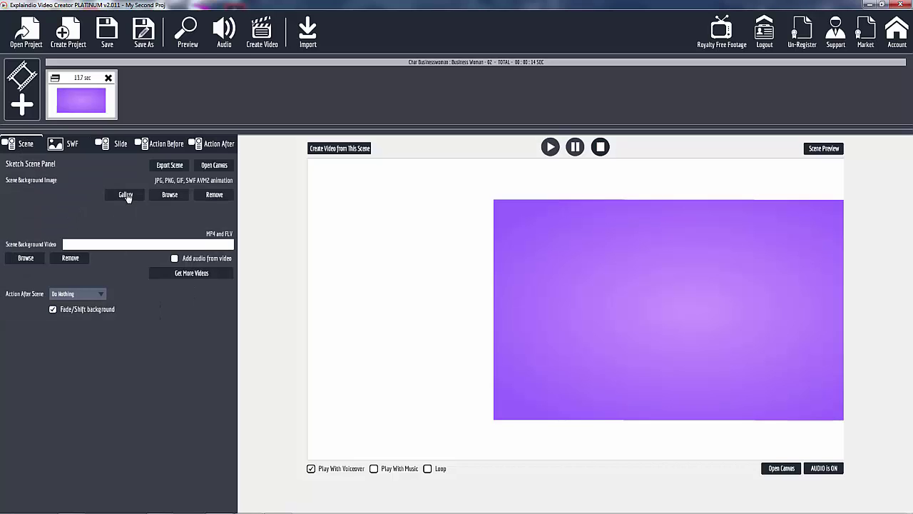
left_click(126, 195)
scroll(329, 303, "down", 4)
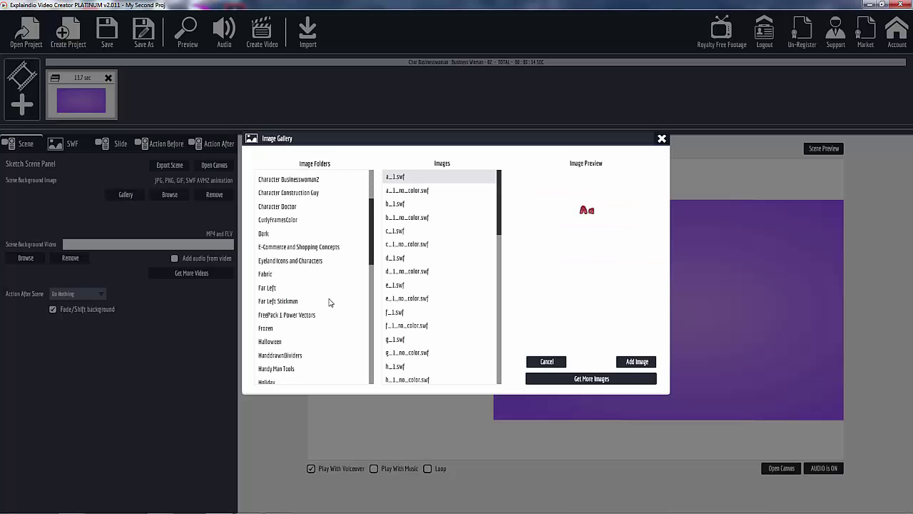
scroll(325, 302, "down", 2)
left_click(280, 341)
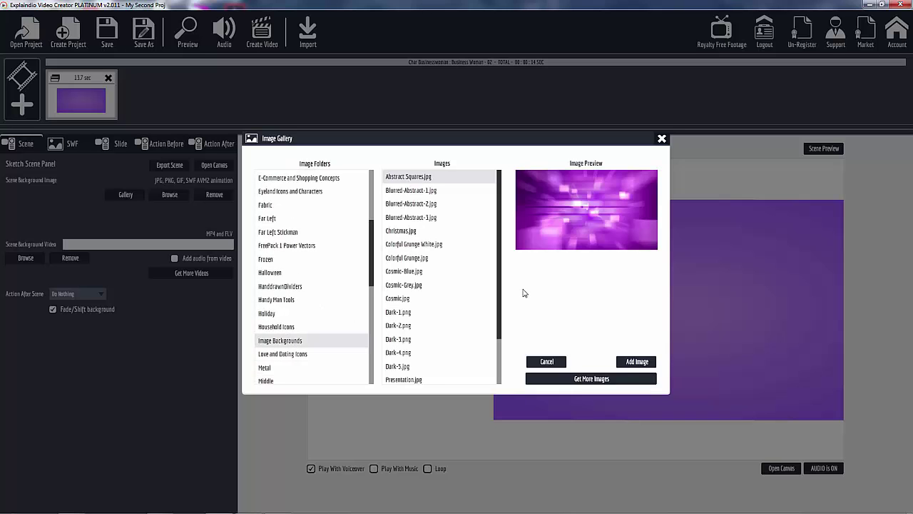
left_click(644, 365)
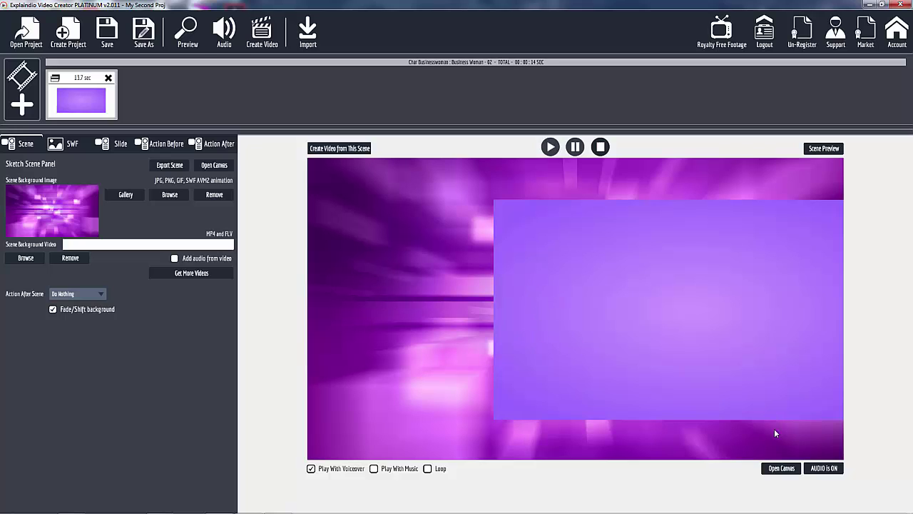
- Remove the businesswoman slide's motion animation on the canvas, enlarge the slide to nearly fill the canvas, and close the canvas
left_click(781, 468)
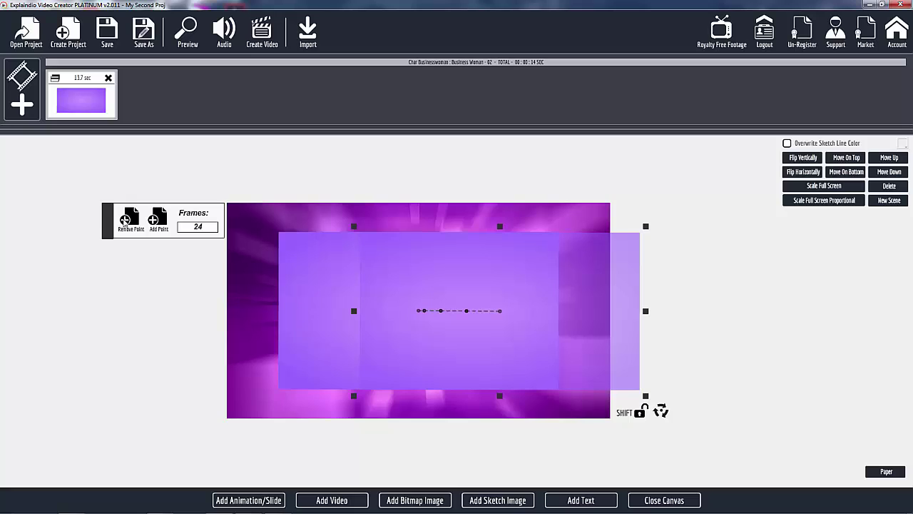
left_click(125, 220)
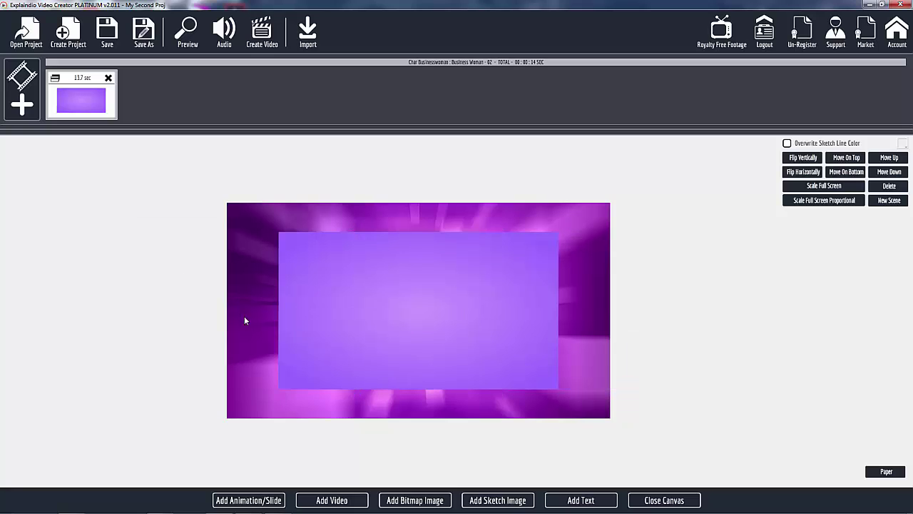
left_click(426, 335)
left_click_drag(565, 399, 610, 427)
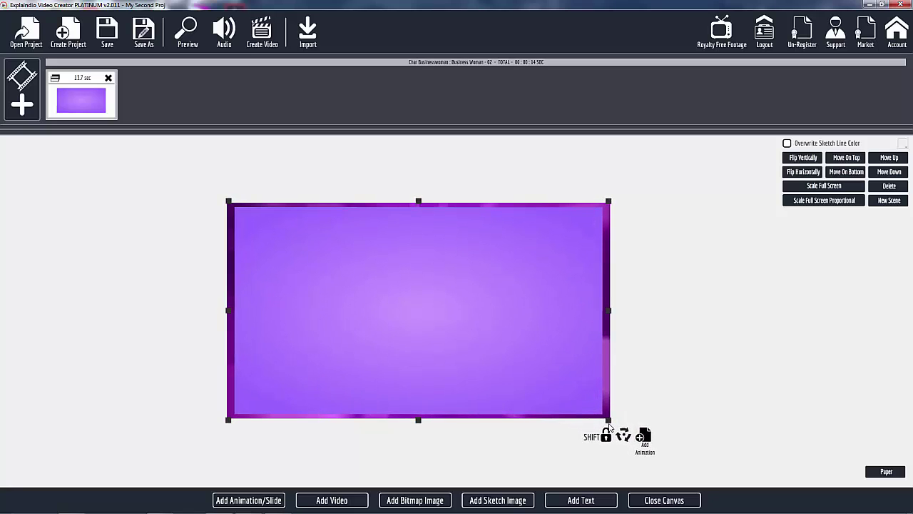
left_click(664, 500)
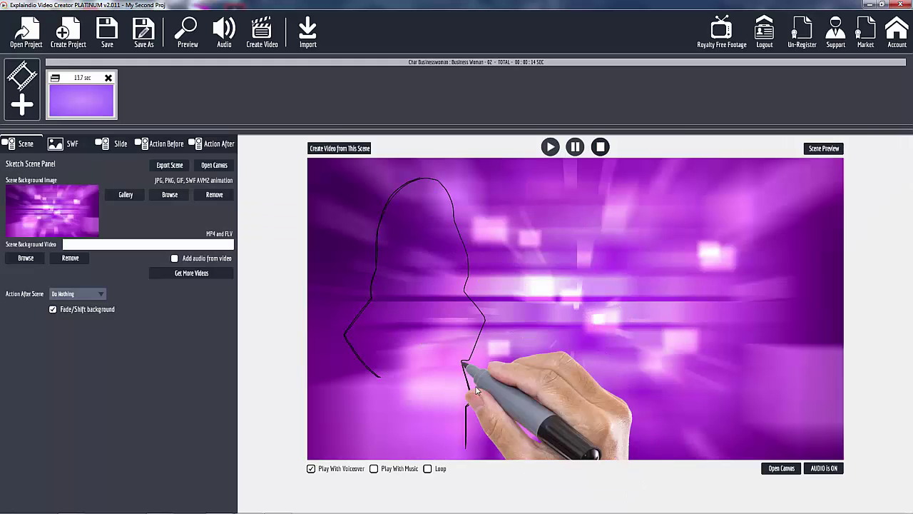
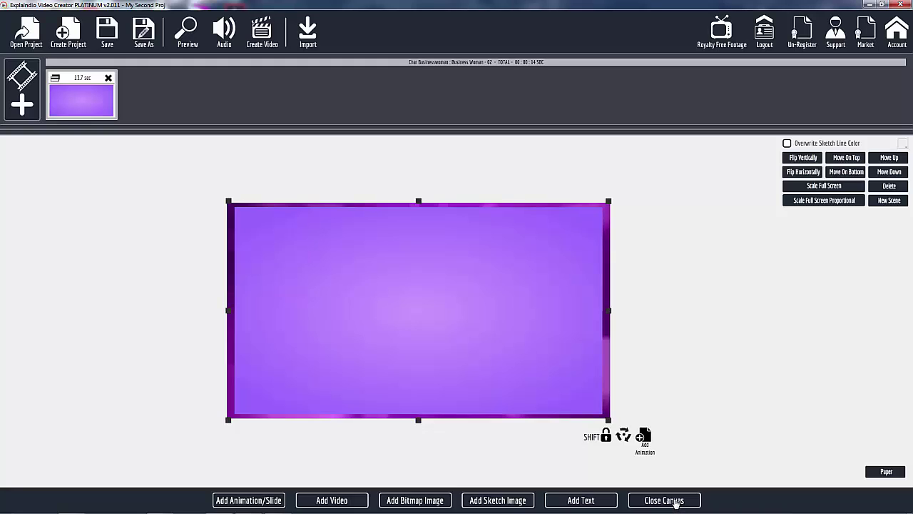
left_click(674, 501)
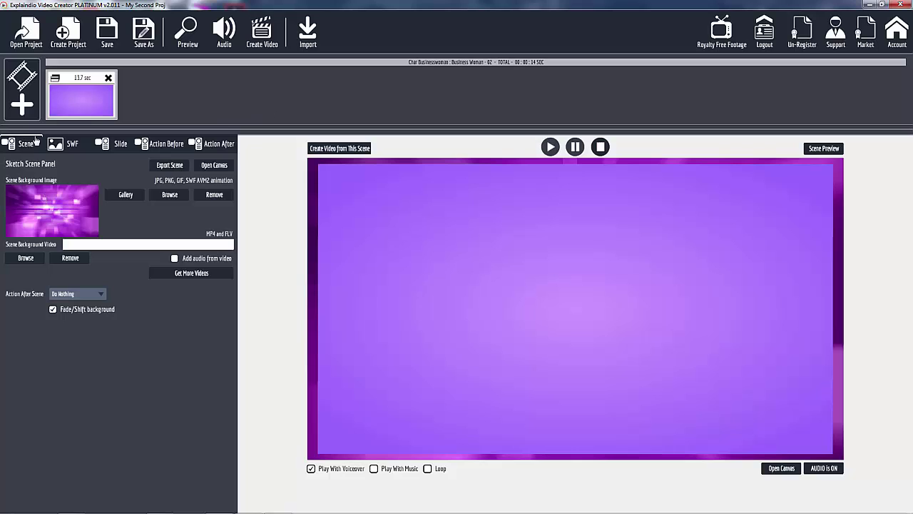
- Change the businesswoman slide's show action before playback to Fade In
left_click(73, 145)
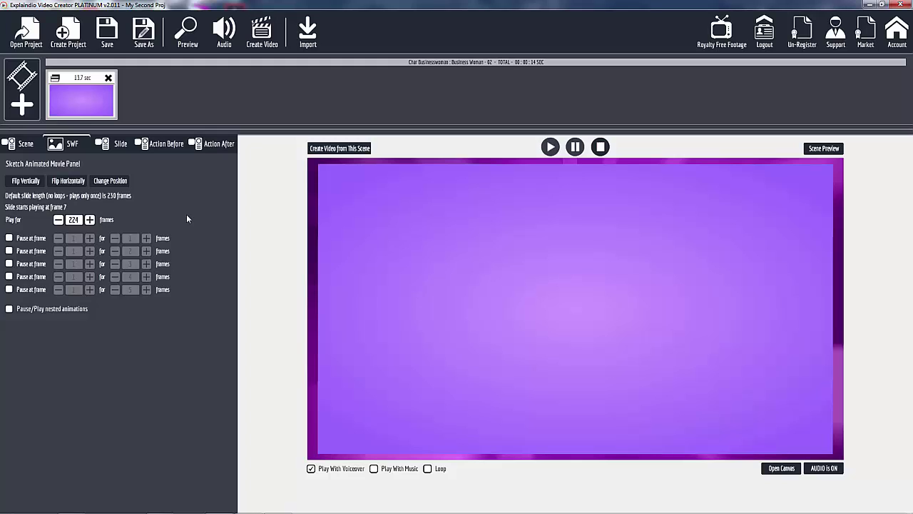
left_click(126, 150)
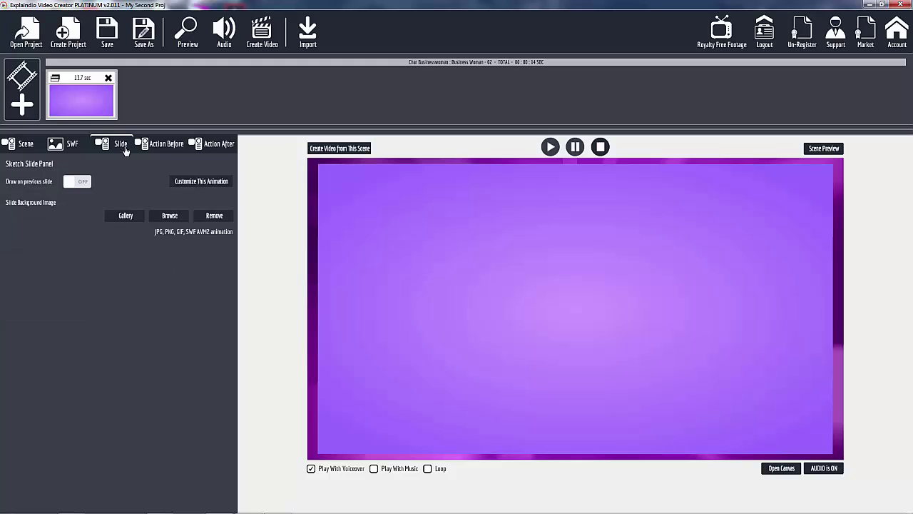
left_click(168, 144)
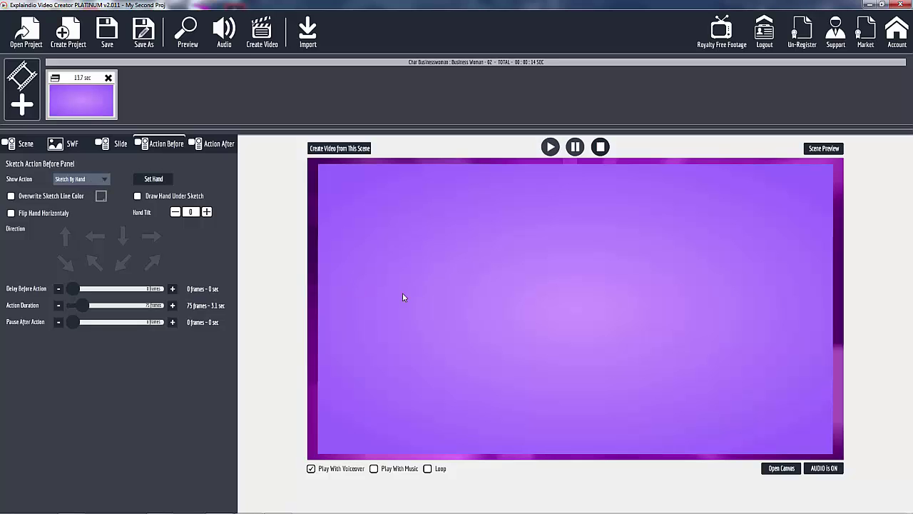
left_click(101, 177)
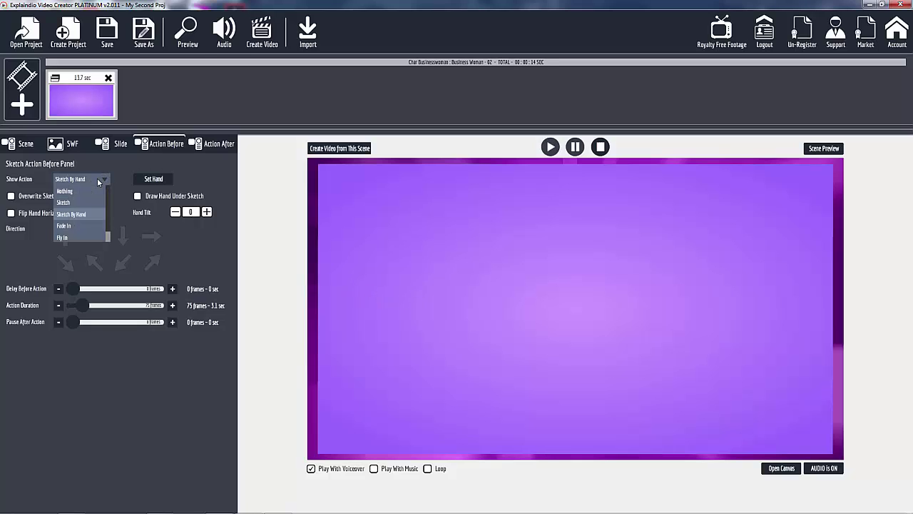
left_click(85, 198)
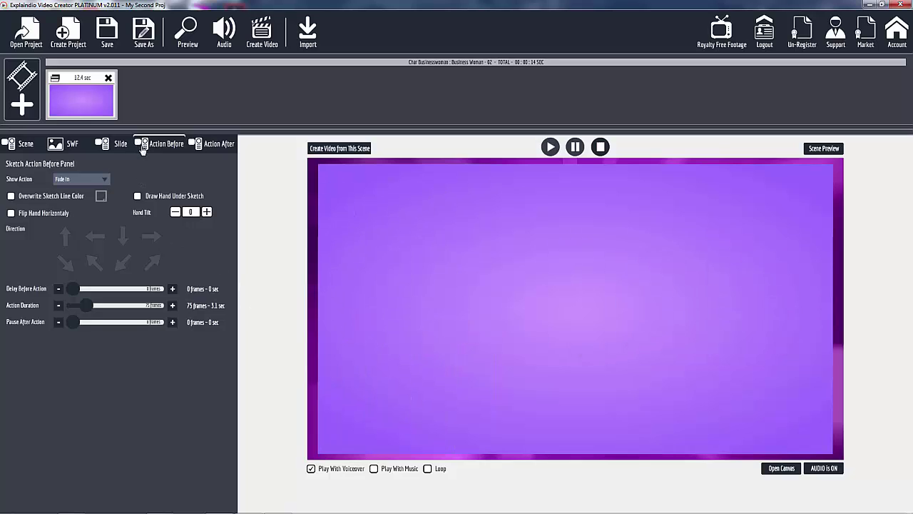
- Review the slide's hide action and background settings, and replay the businesswoman slide
left_click(226, 145)
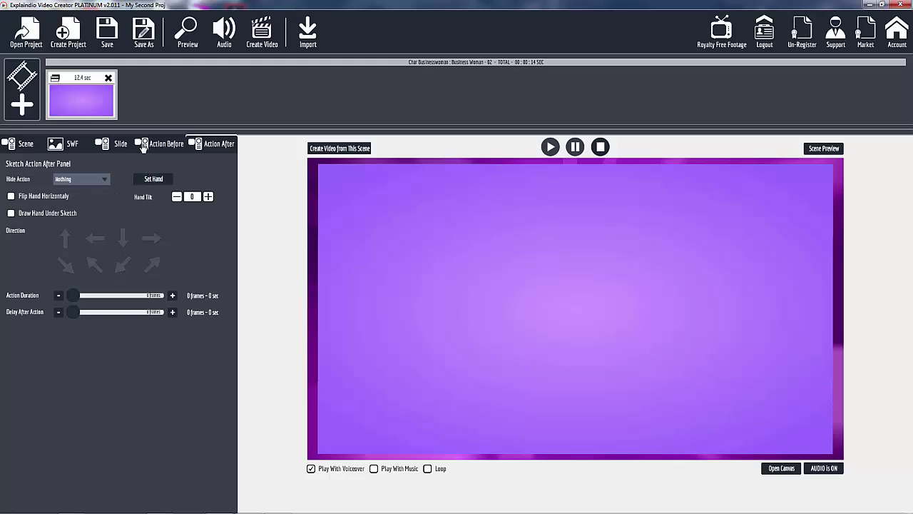
left_click(121, 146)
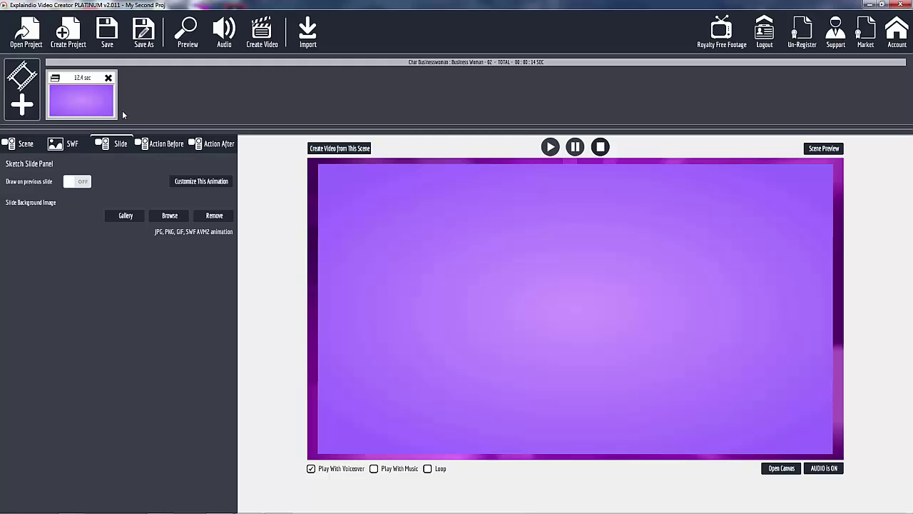
left_click(81, 82)
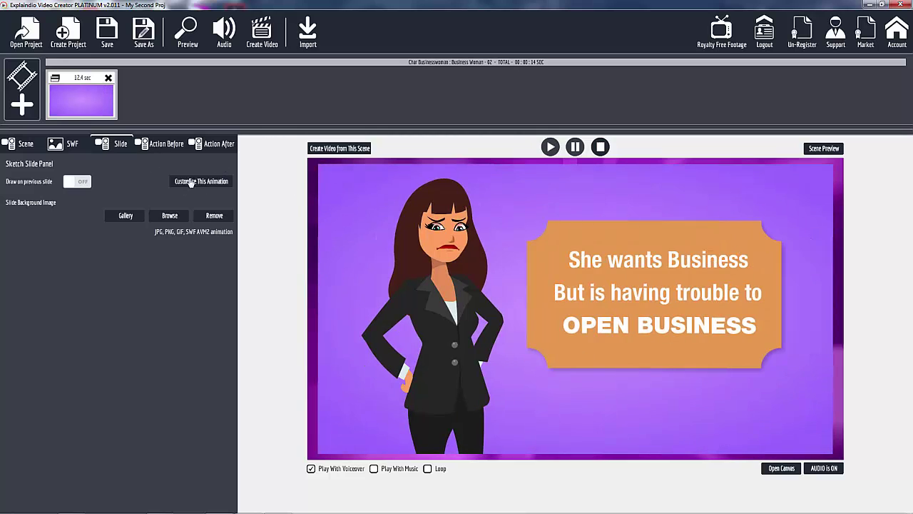
- Create a new scene, add a default text sketch and place it in the upper middle of the canvas
left_click(25, 108)
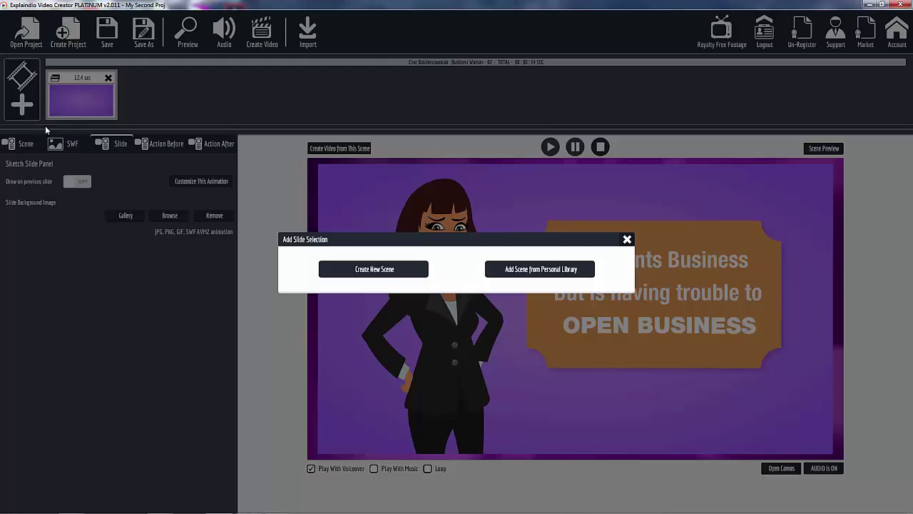
left_click(369, 275)
left_click(583, 502)
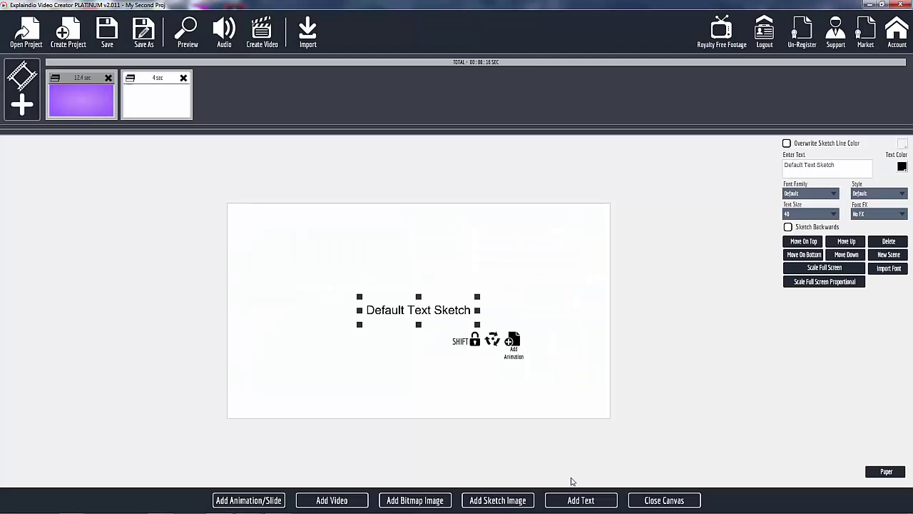
left_click_drag(453, 255, 446, 255)
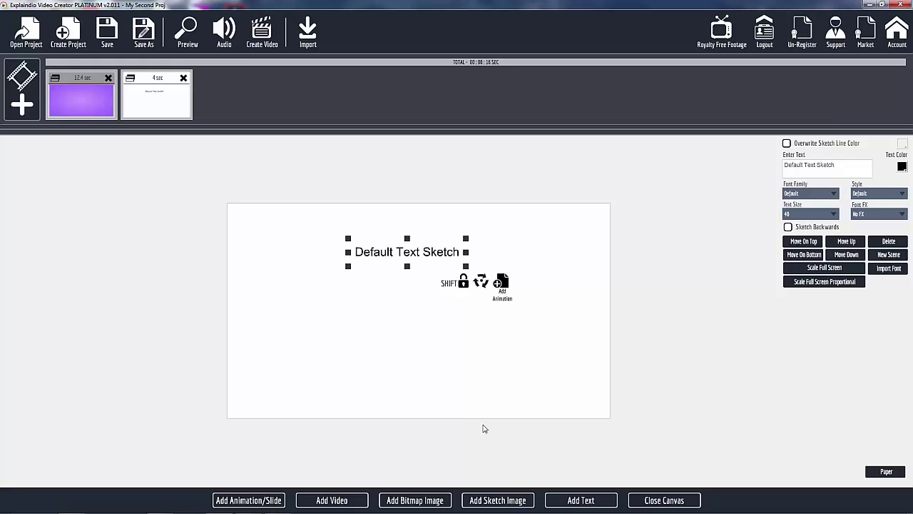
- Add the clock sketch image from the Personal Library, place it centred beneath the text, and close the canvas
left_click(491, 500)
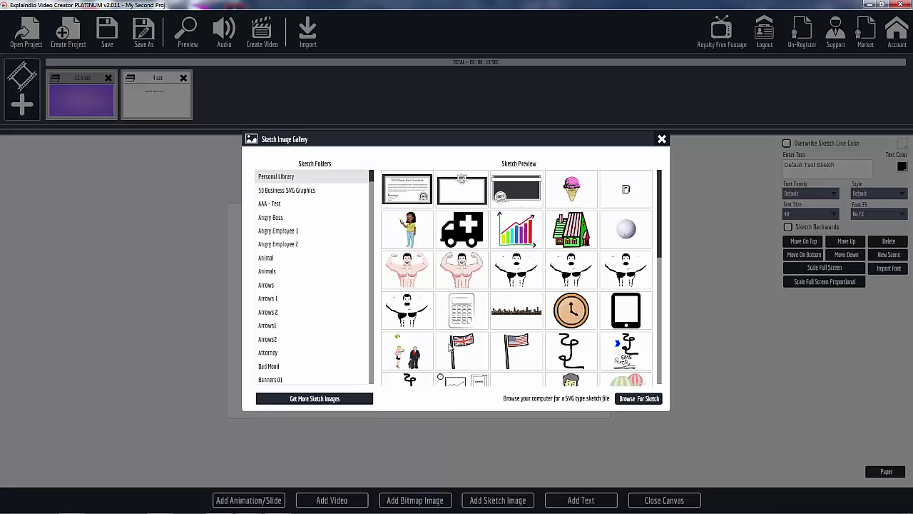
left_click(576, 314)
mouse_move(430, 320)
left_mouse_down()
mouse_move(414, 324)
mouse_move(416, 315)
left_mouse_up()
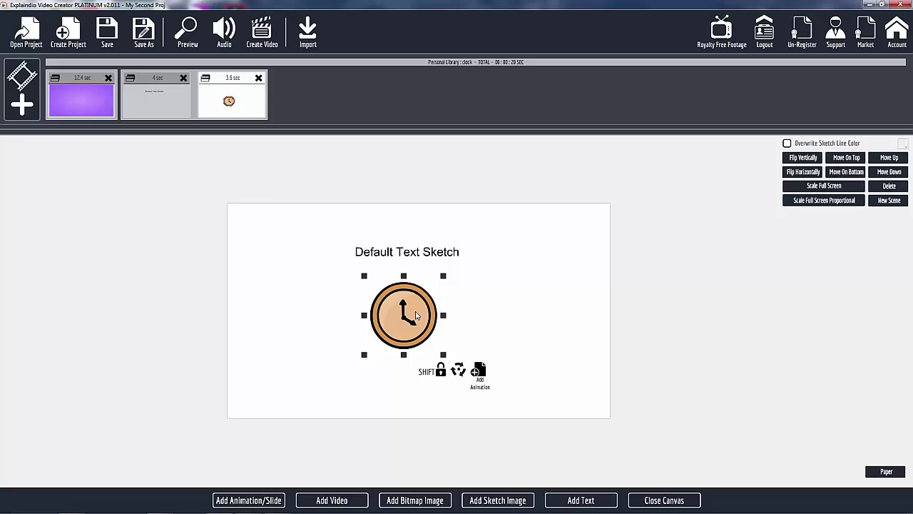
left_click_drag(417, 315, 415, 312)
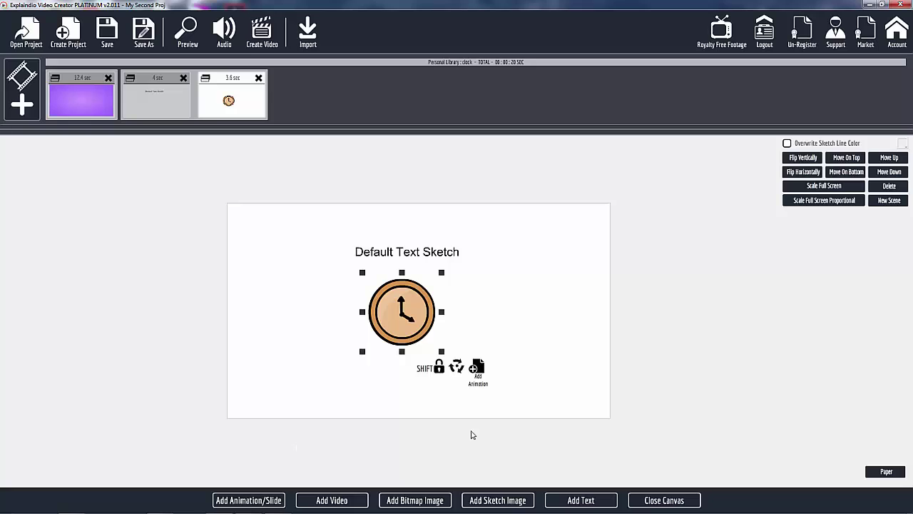
scroll(665, 391, "up", 3)
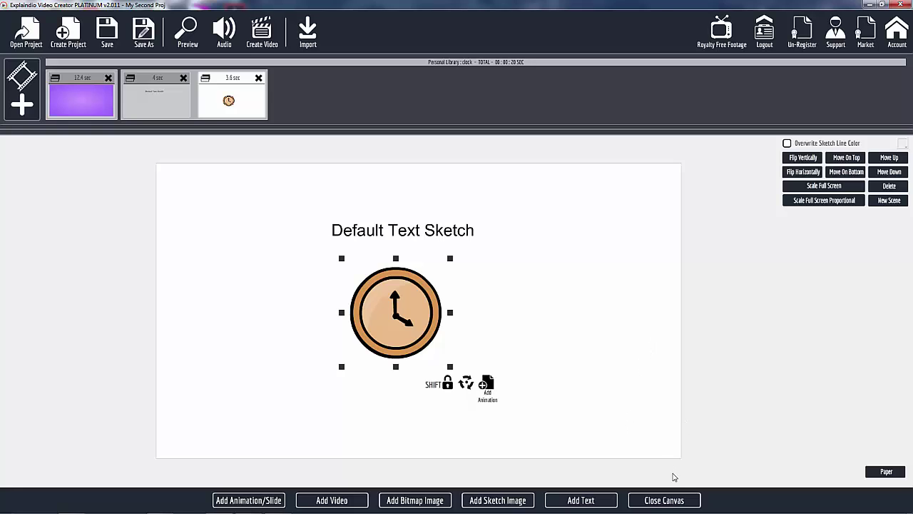
left_click(674, 500)
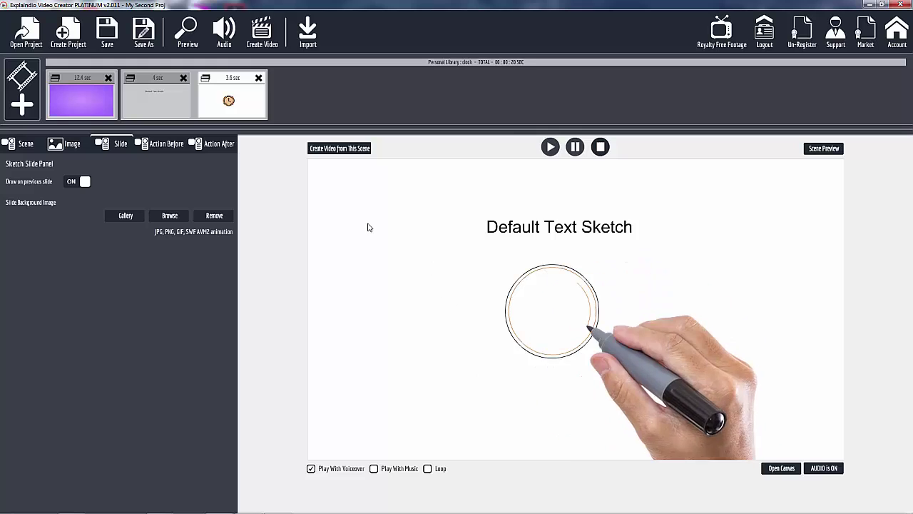
- Add the green house sketch from the Personal Library to the businesswoman scene and place it in the canvas's right half
left_click(145, 79)
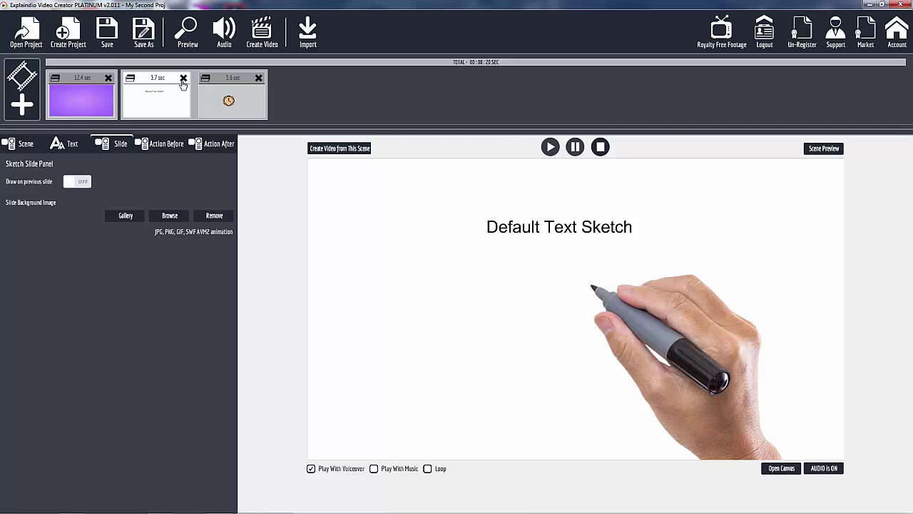
left_click(82, 79)
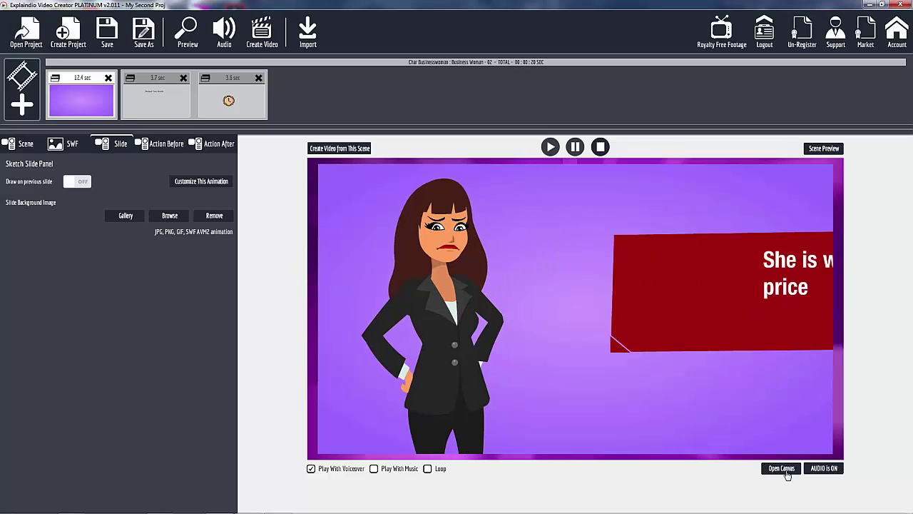
left_click(782, 469)
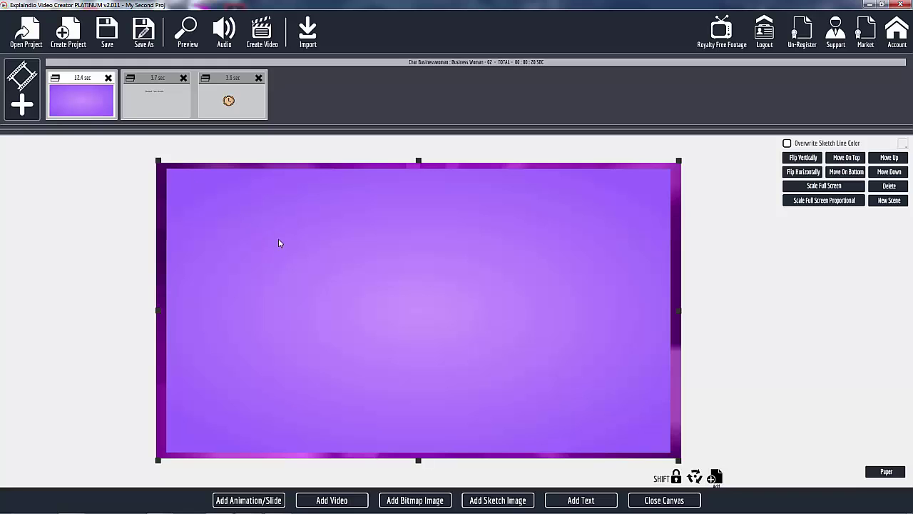
left_click(511, 502)
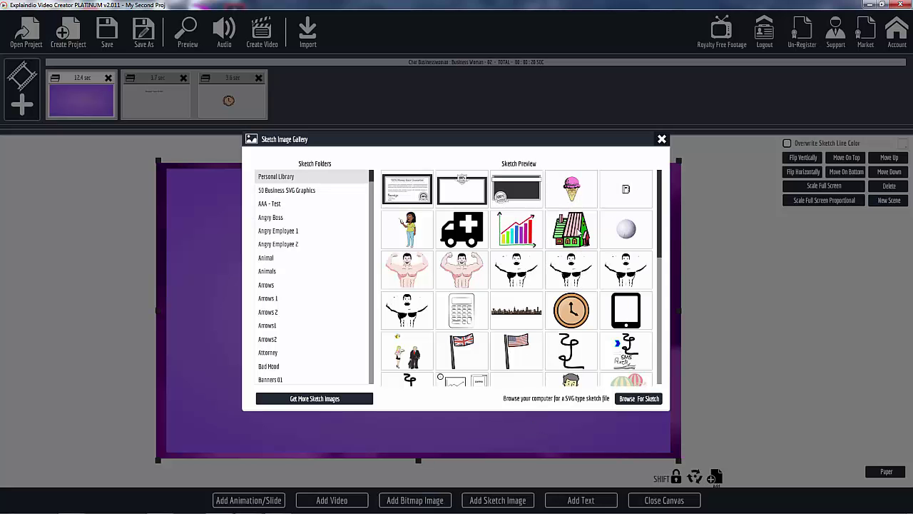
left_click(579, 236)
mouse_move(430, 331)
left_mouse_down()
mouse_move(516, 341)
mouse_move(527, 306)
mouse_move(550, 326)
left_mouse_up()
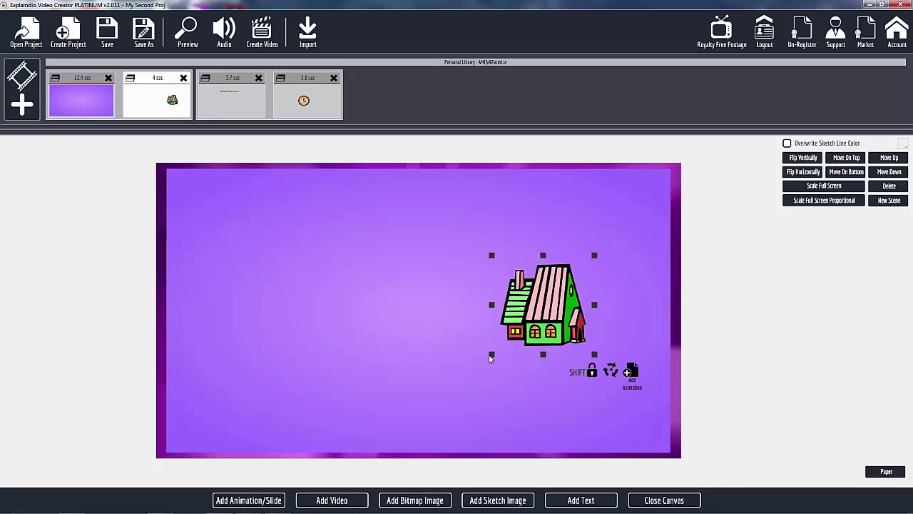
- Enlarge the house sketch to about twice its size and shift it slightly down and left on the canvas
left_click(489, 355)
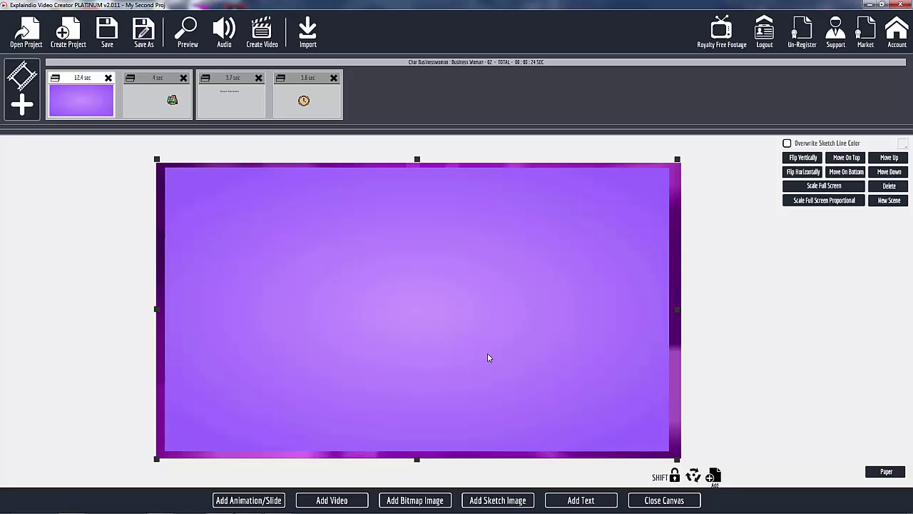
left_click(174, 100)
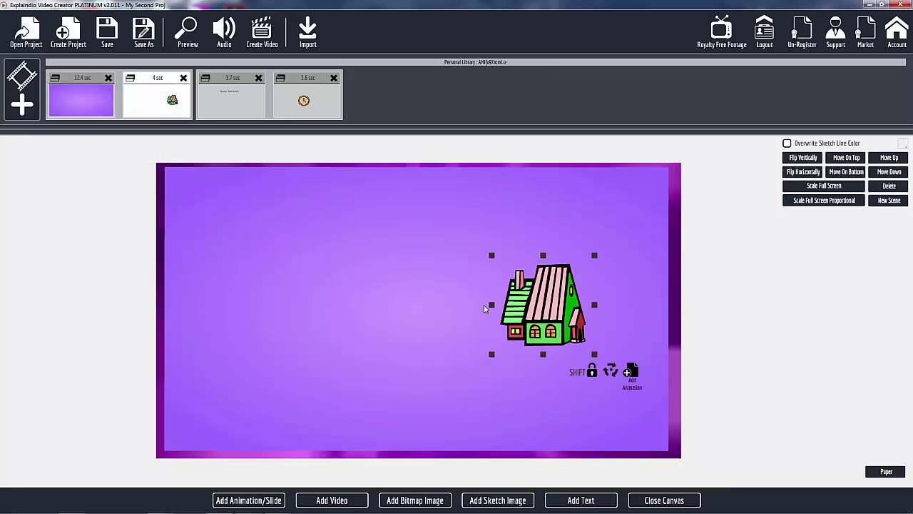
mouse_move(491, 353)
left_mouse_down()
mouse_move(452, 393)
mouse_move(442, 424)
mouse_move(435, 421)
left_mouse_up()
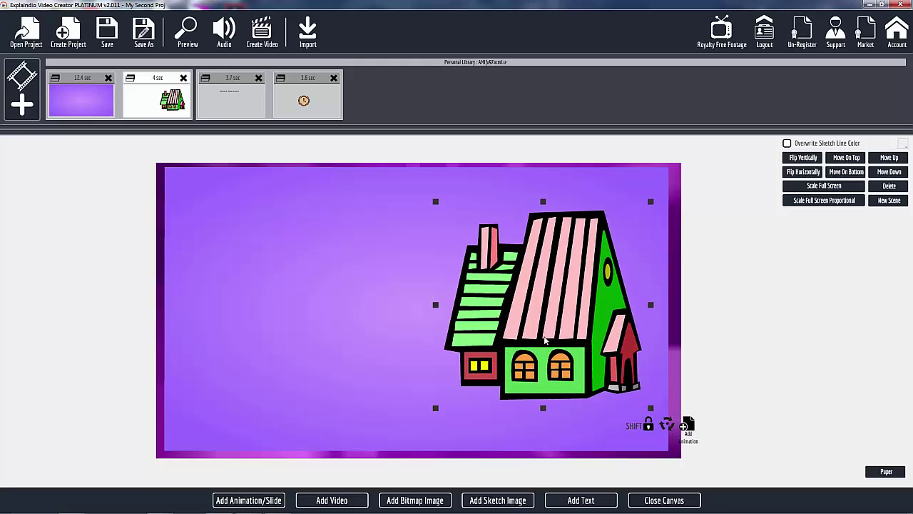
left_click_drag(536, 345, 538, 355)
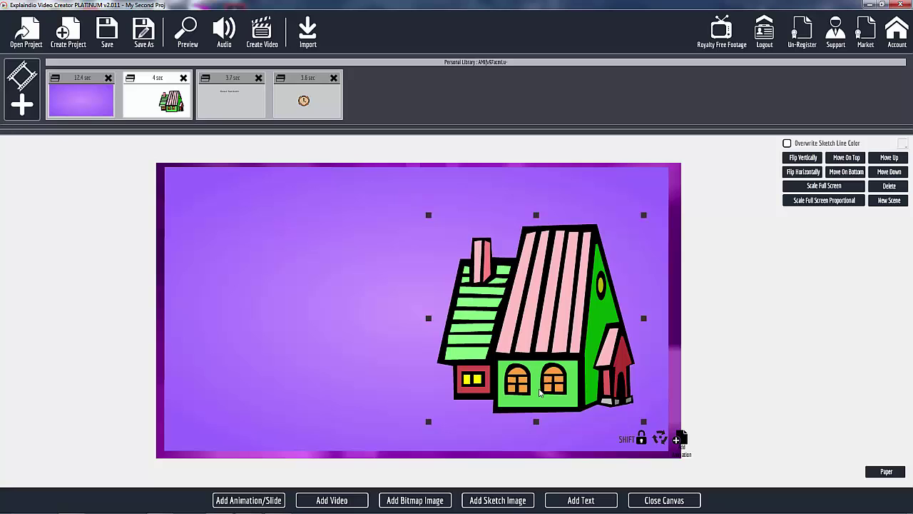
- Close the canvas and preview the businesswoman scene with the enlarged house sketch
left_click(663, 500)
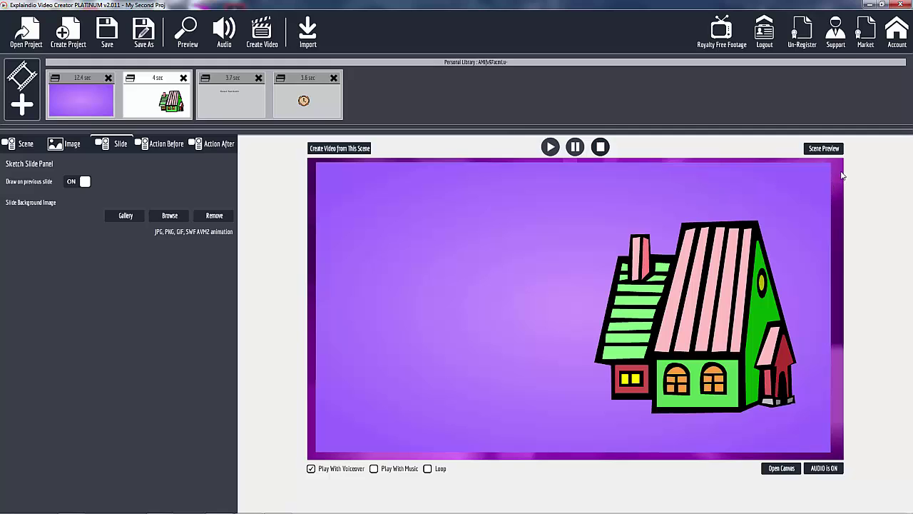
left_click(827, 148)
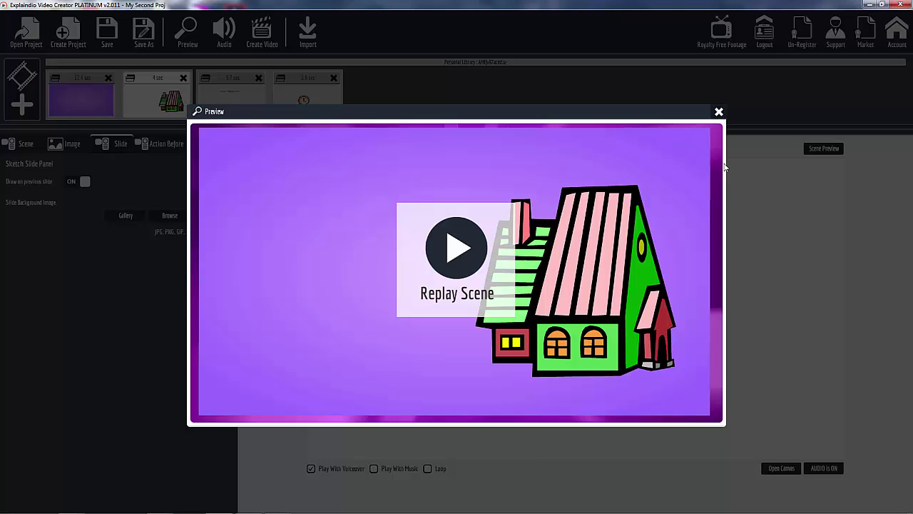
left_click(718, 111)
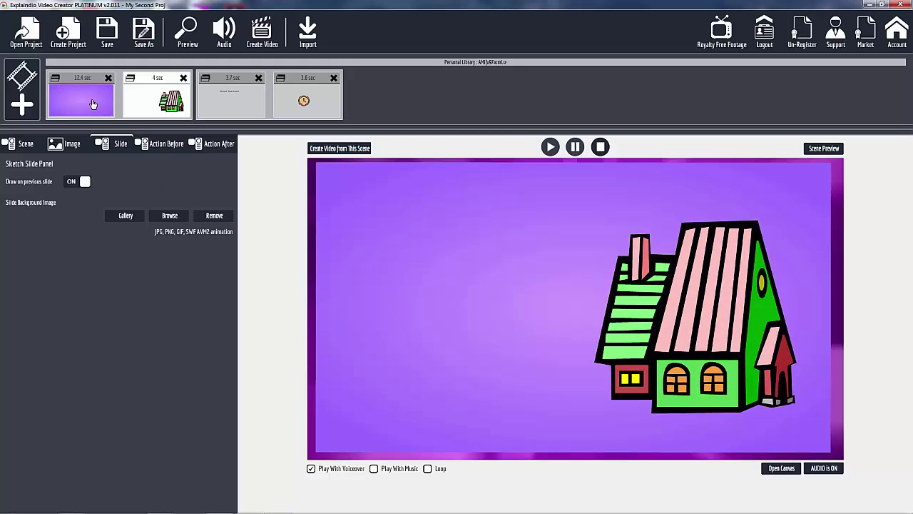
- Examine the text, image, video, animation and outline customization settings of the businesswoman slide's animation
left_click(81, 82)
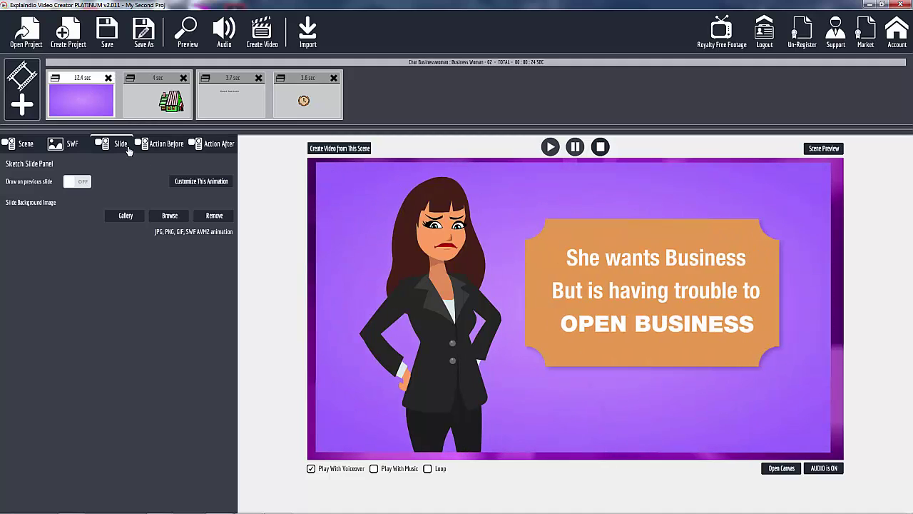
left_click(192, 183)
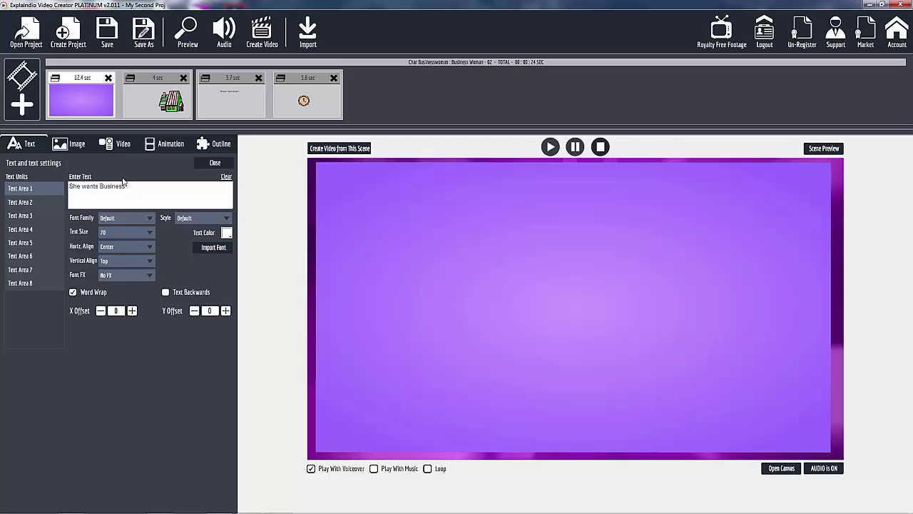
left_click(86, 147)
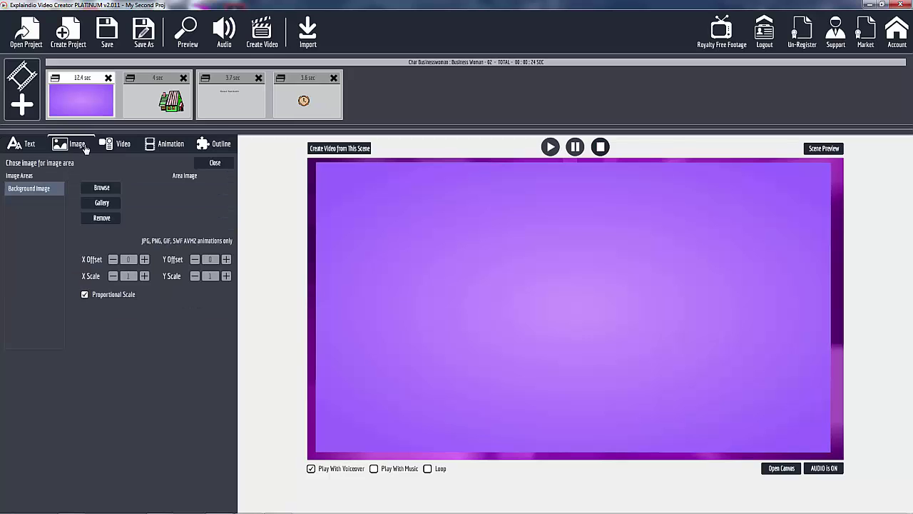
left_click(122, 145)
left_click(174, 148)
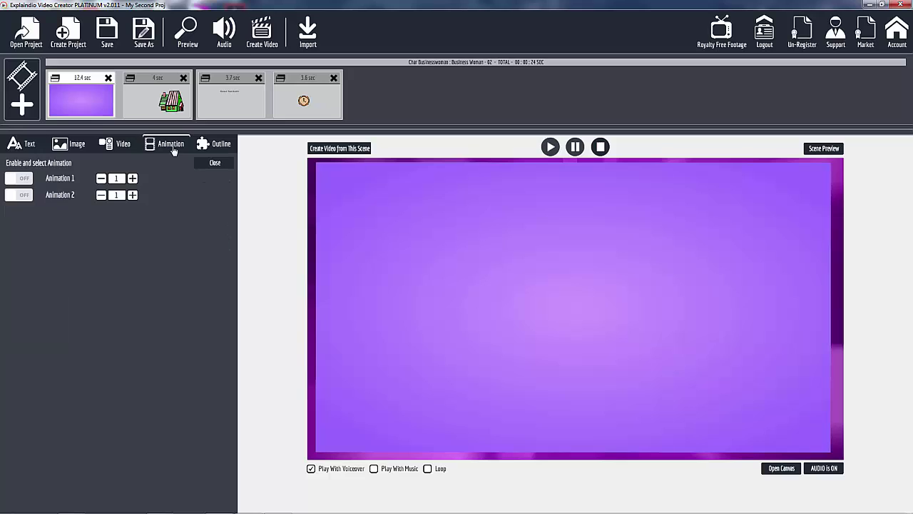
left_click(223, 145)
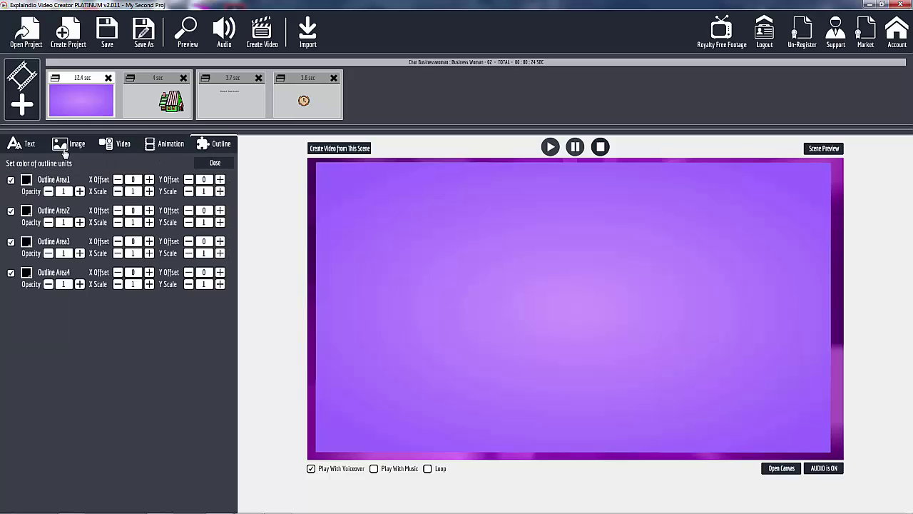
left_click(26, 150)
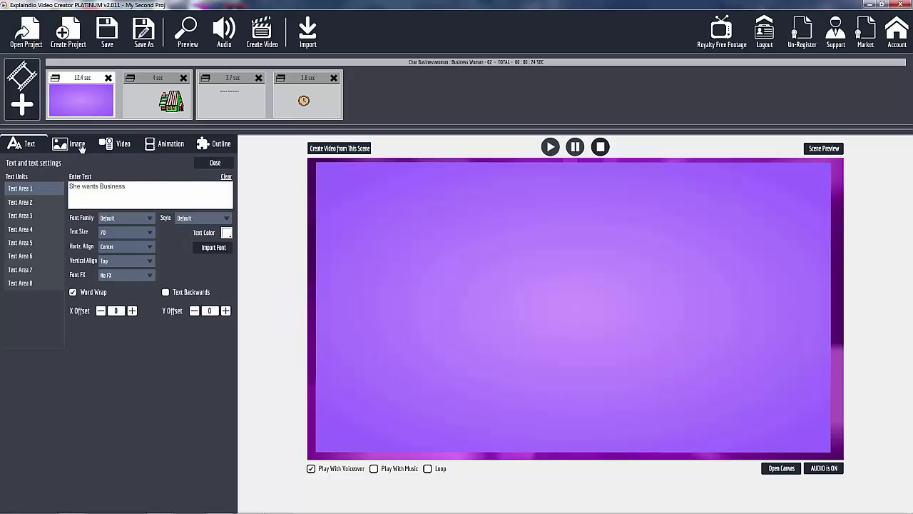
- Disable Outline Area1 in the businesswoman slide's animation and replay the slide
left_click(81, 86)
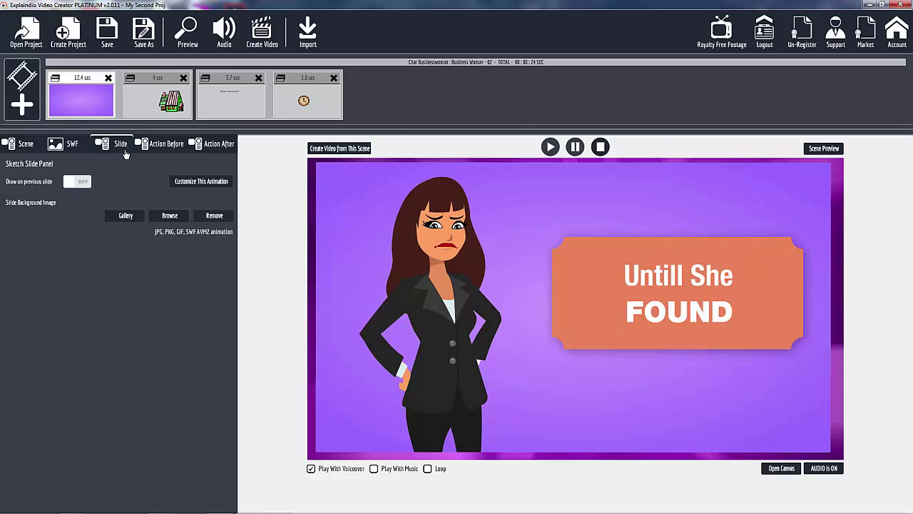
left_click(200, 182)
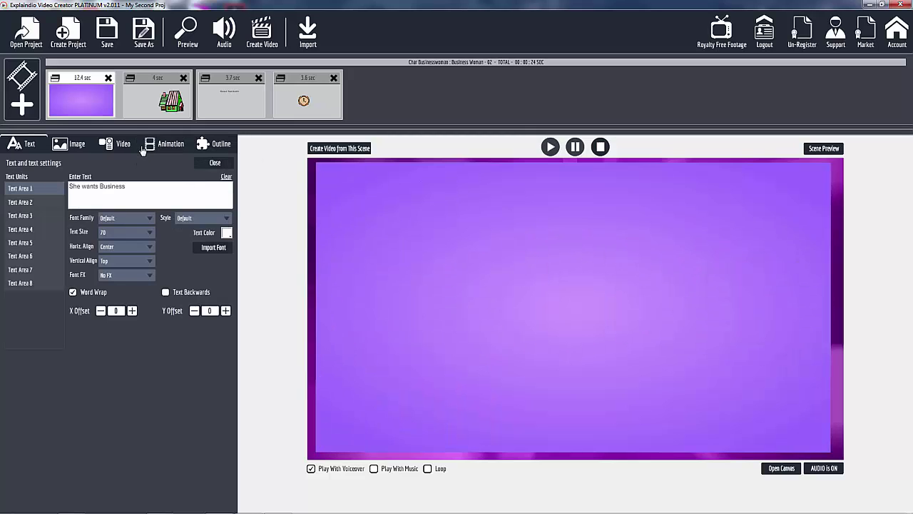
left_click(223, 146)
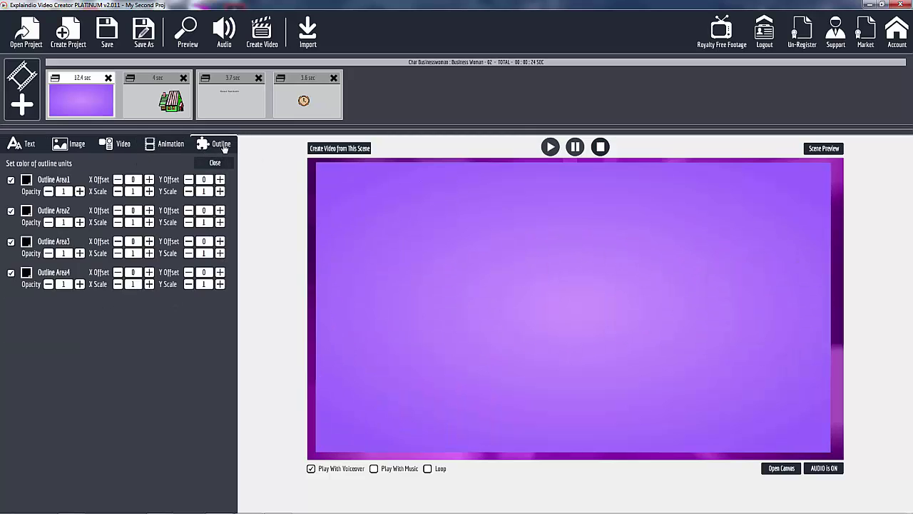
left_click(11, 181)
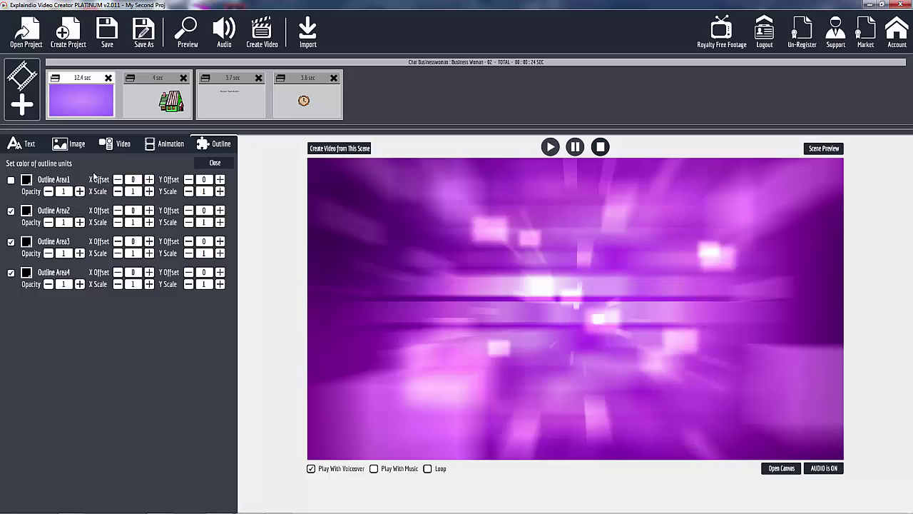
left_click(82, 83)
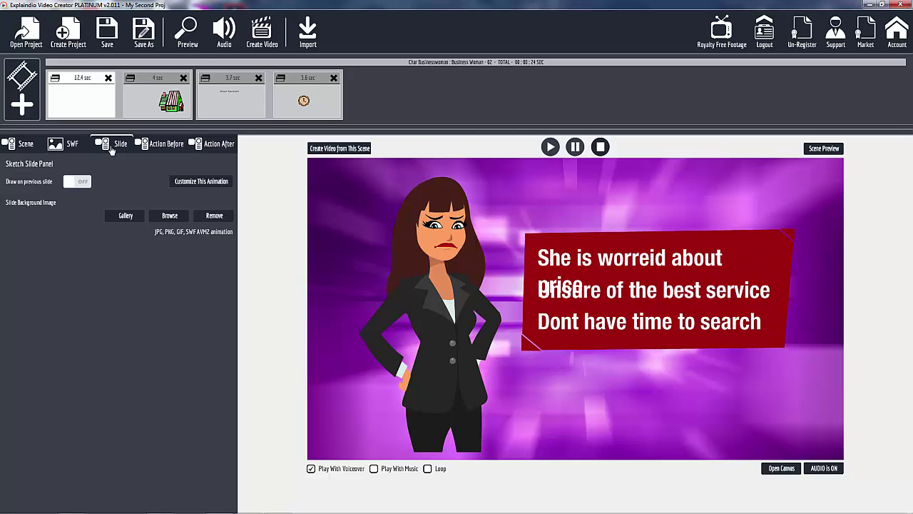
- Examine the contents of Text Areas 2 through 8 in the businesswoman slide's animation
left_click(180, 184)
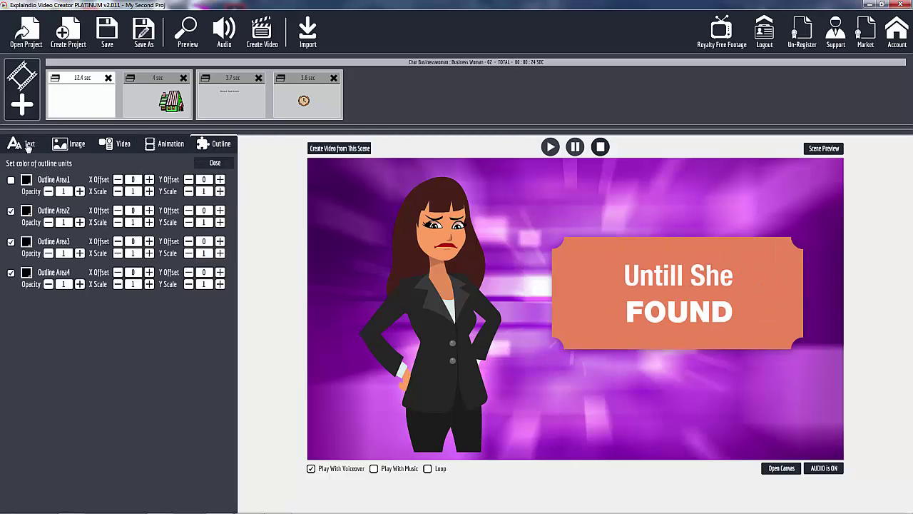
left_click(28, 145)
left_click(30, 203)
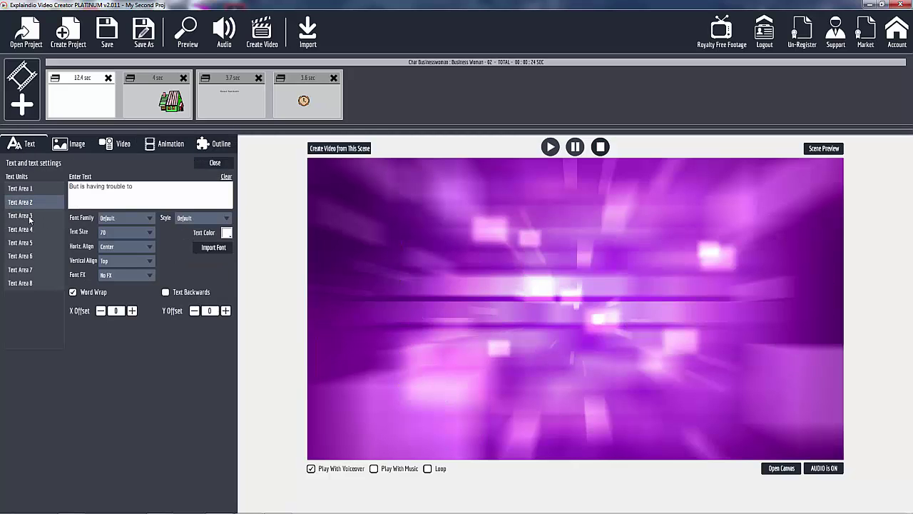
left_click(28, 215)
left_click(29, 230)
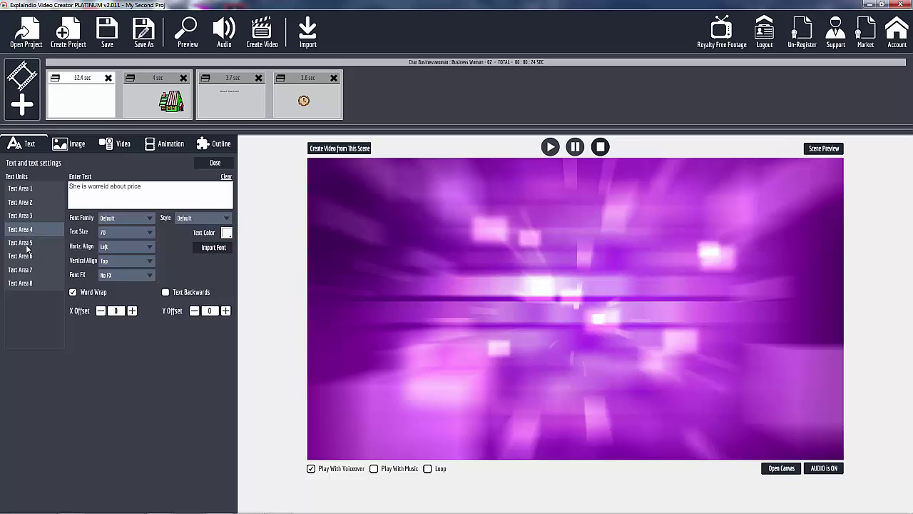
left_click(28, 246)
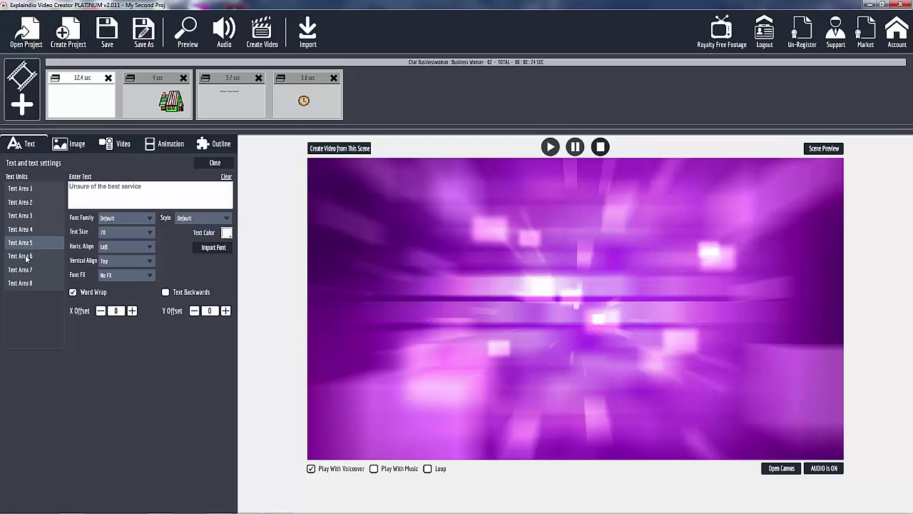
left_click(27, 258)
left_click(24, 271)
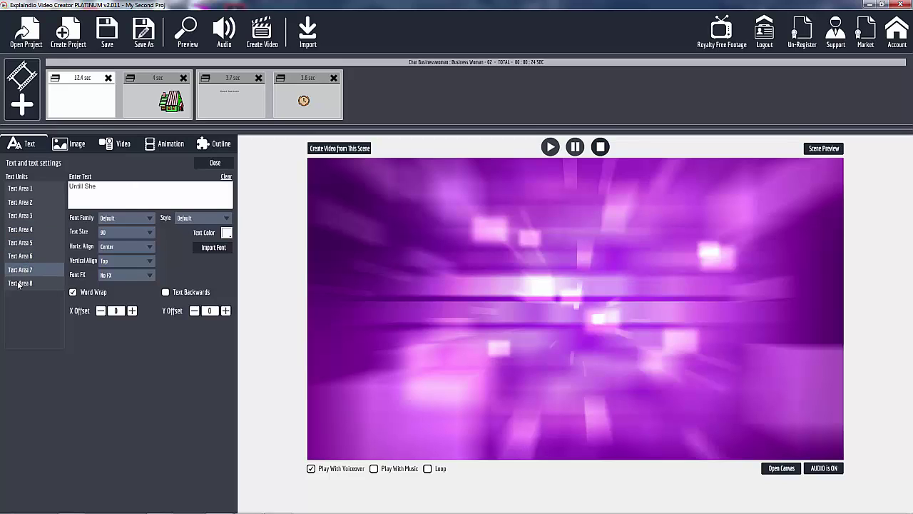
left_click(20, 284)
- Set the text size of Text Area 4, "She is worreid about price", to 60 and replay the slide
left_click(25, 230)
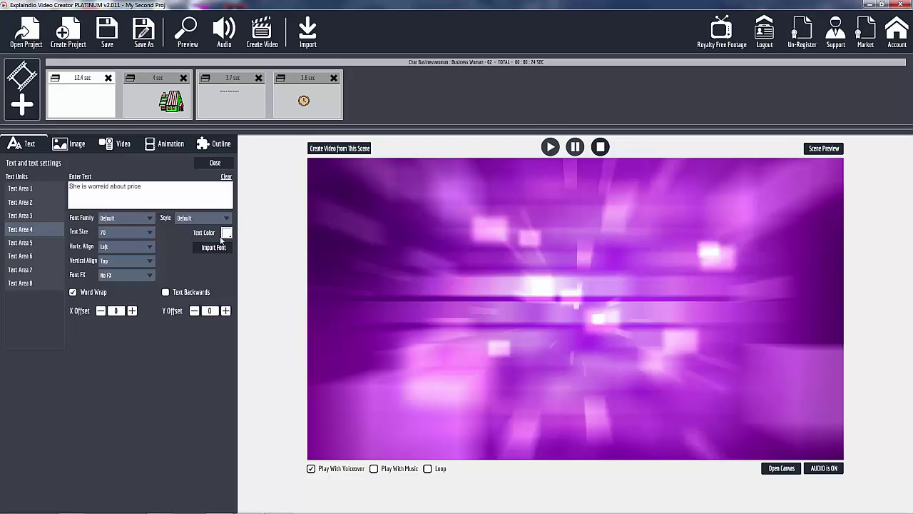
left_click(152, 231)
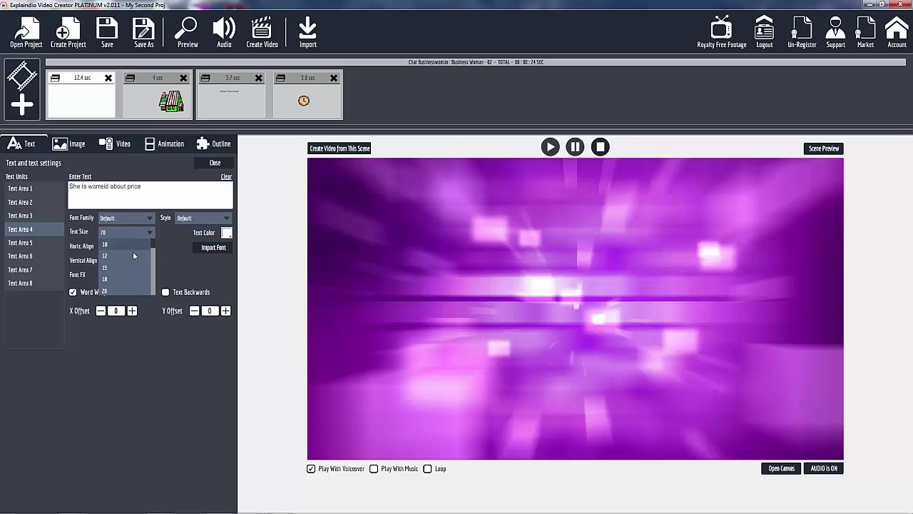
scroll(136, 267, "down", 5)
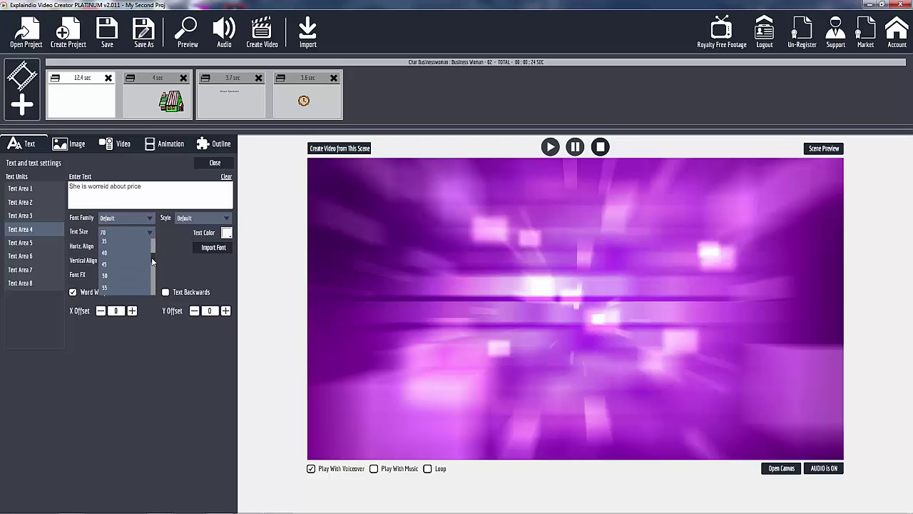
scroll(151, 263, "down", 2)
left_click(133, 263)
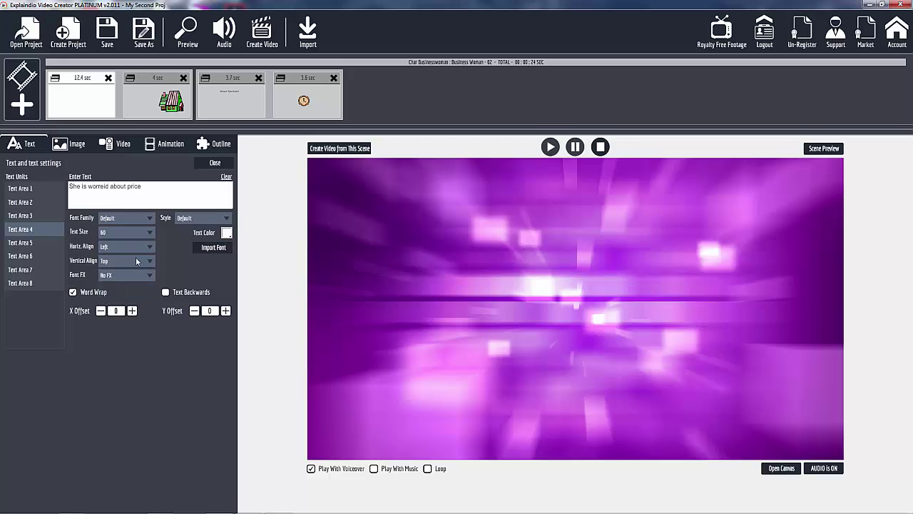
left_click(75, 85)
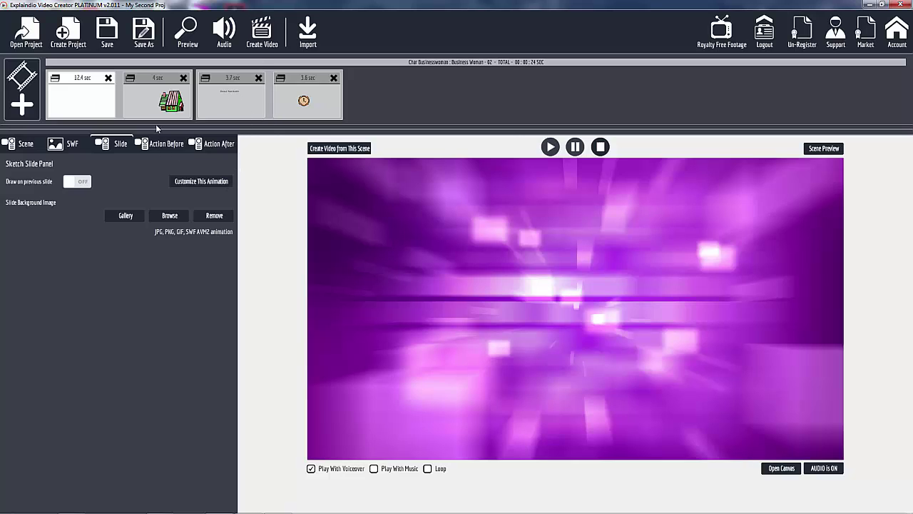
- Check the businesswoman animation's Text Area 2 and play the house, default text and clock slides
left_click(198, 184)
left_click(31, 206)
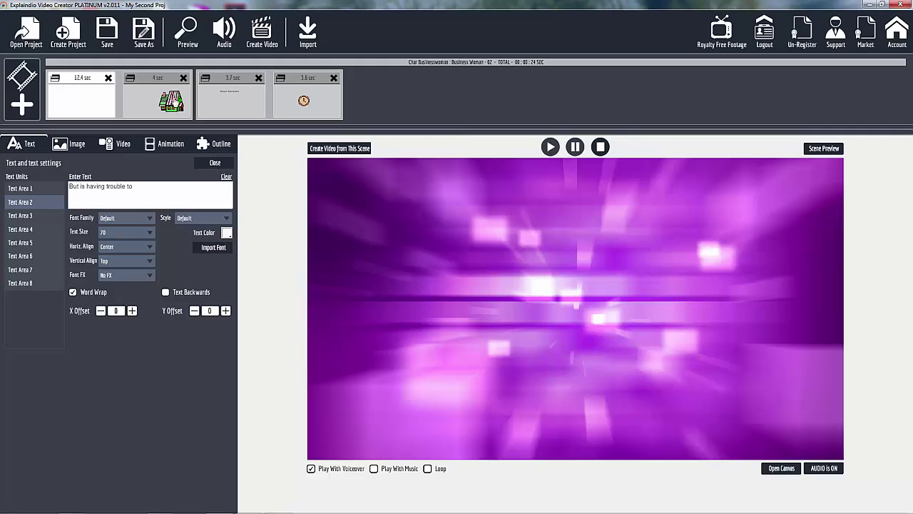
left_click(160, 82)
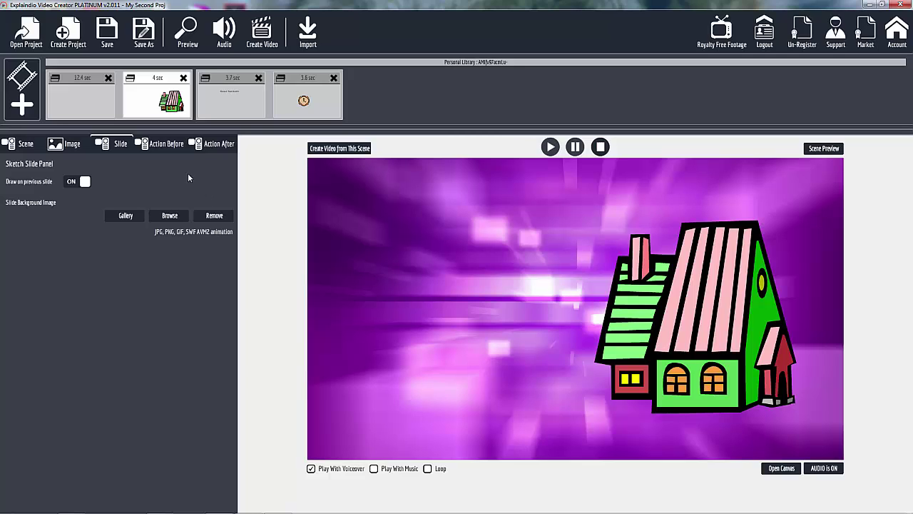
left_click(243, 80)
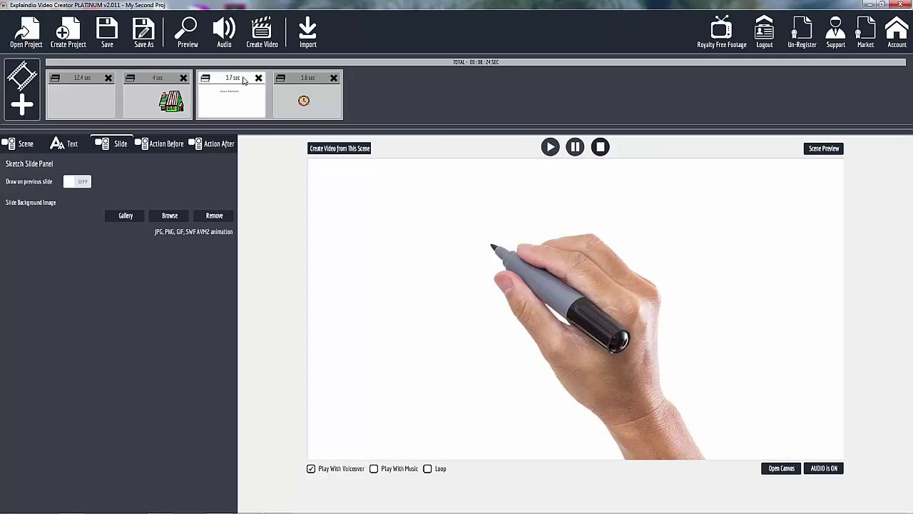
left_click(301, 77)
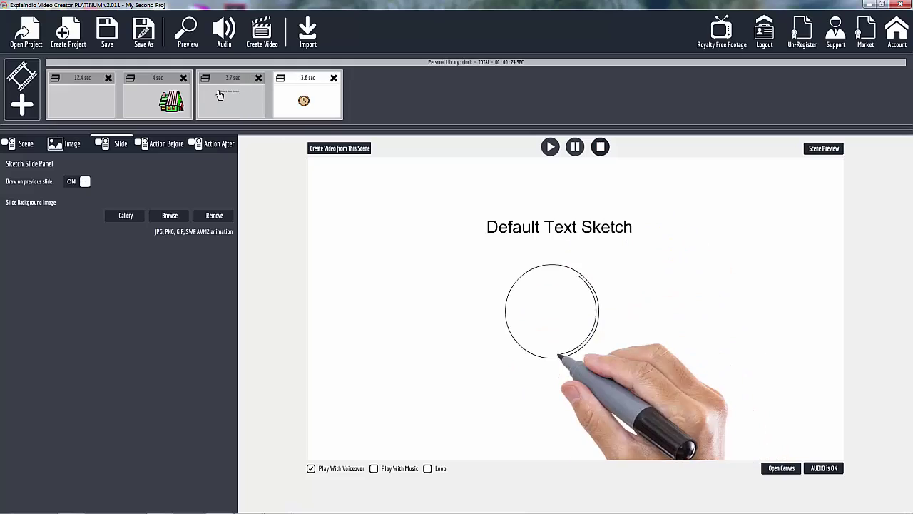
- Replay the businesswoman slide, recheck its image, video, animation and outline customization options, close them and view the sketch scene settings
left_click(77, 81)
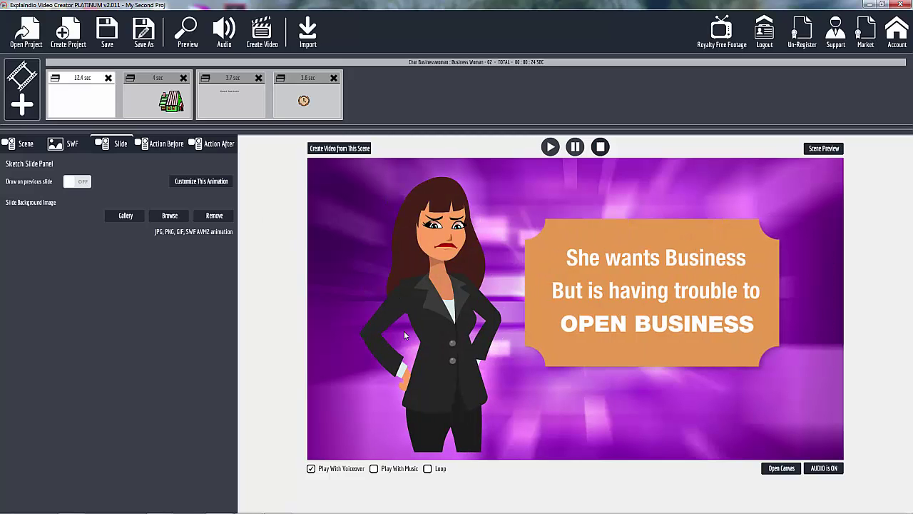
left_click(201, 182)
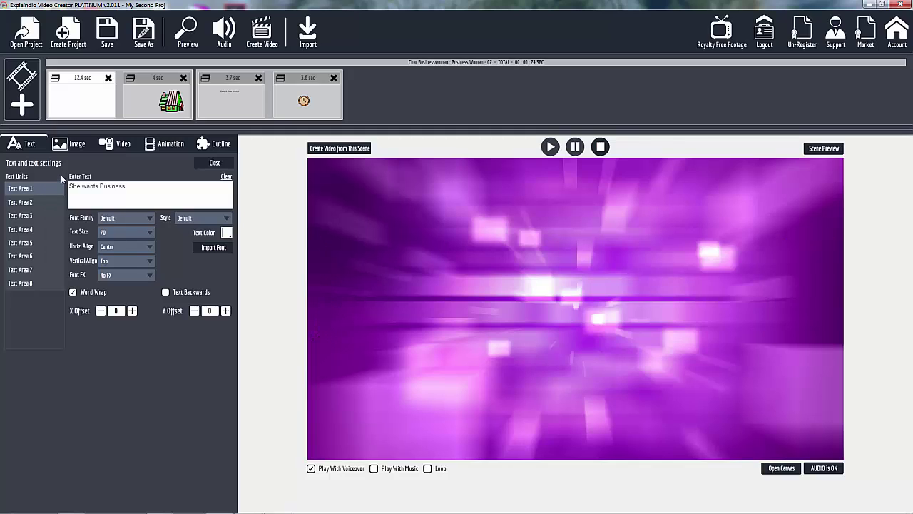
left_click(76, 144)
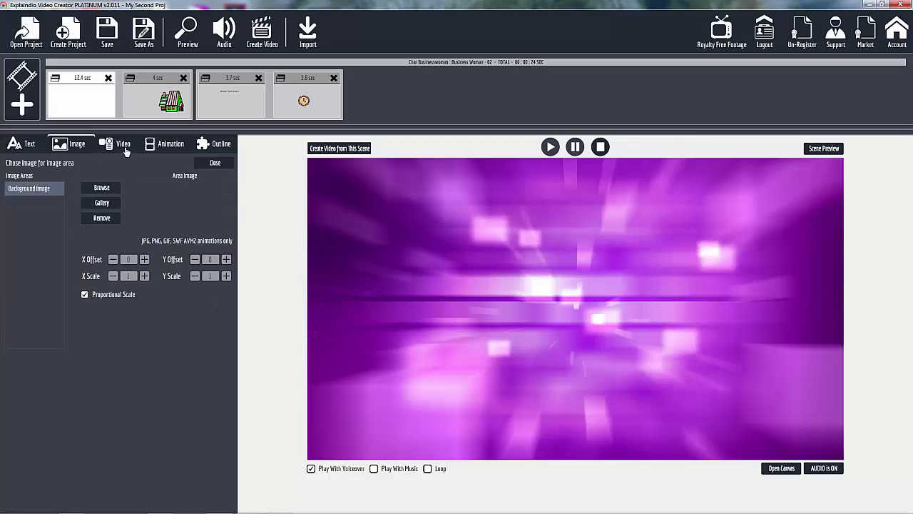
left_click(124, 145)
left_click(170, 146)
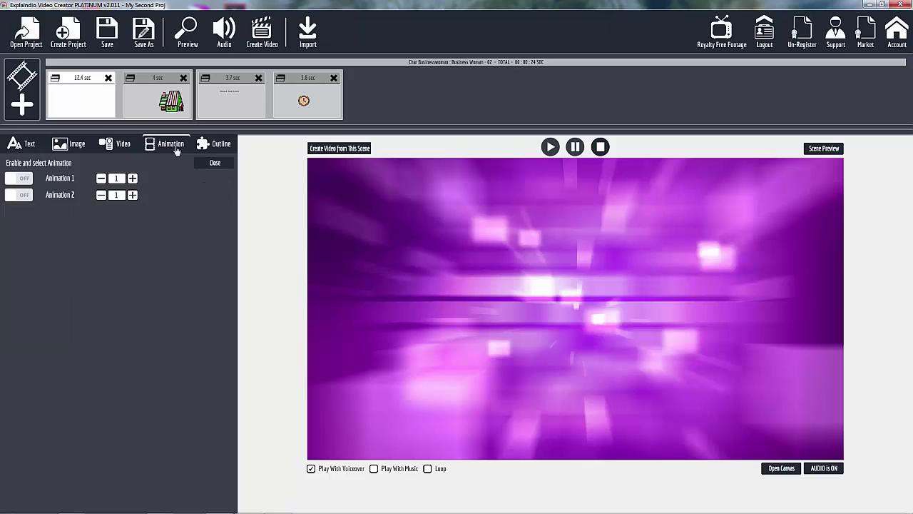
left_click(214, 149)
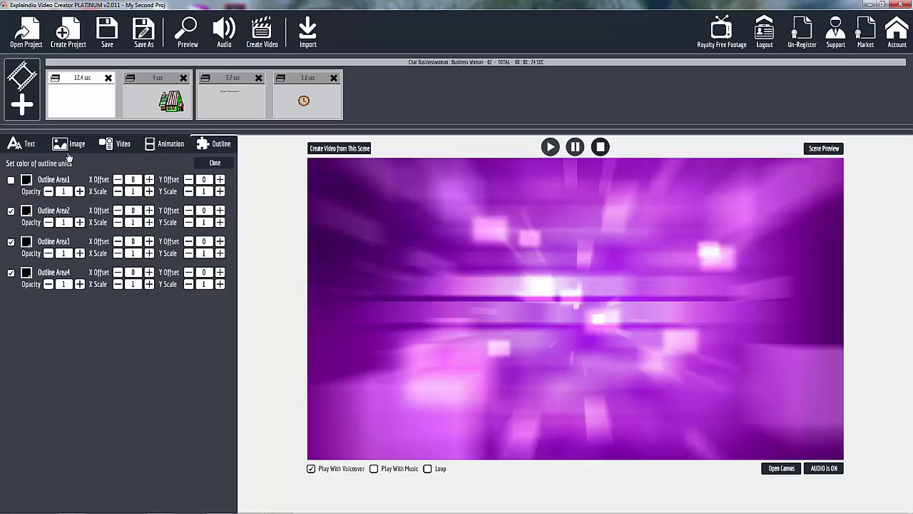
left_click(217, 164)
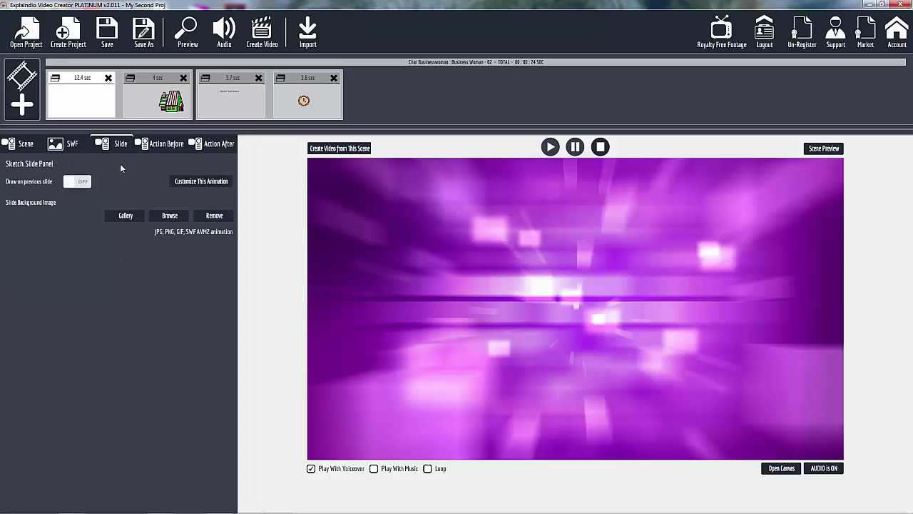
left_click(22, 144)
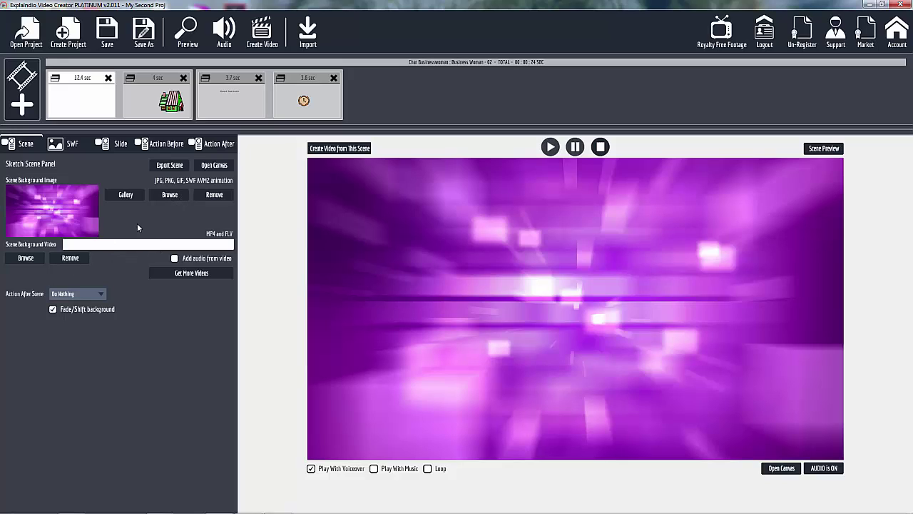
- Replace the first scene's background image with the globe and world-map video from the Monthy HD Video Backgrounds folder
left_click(214, 195)
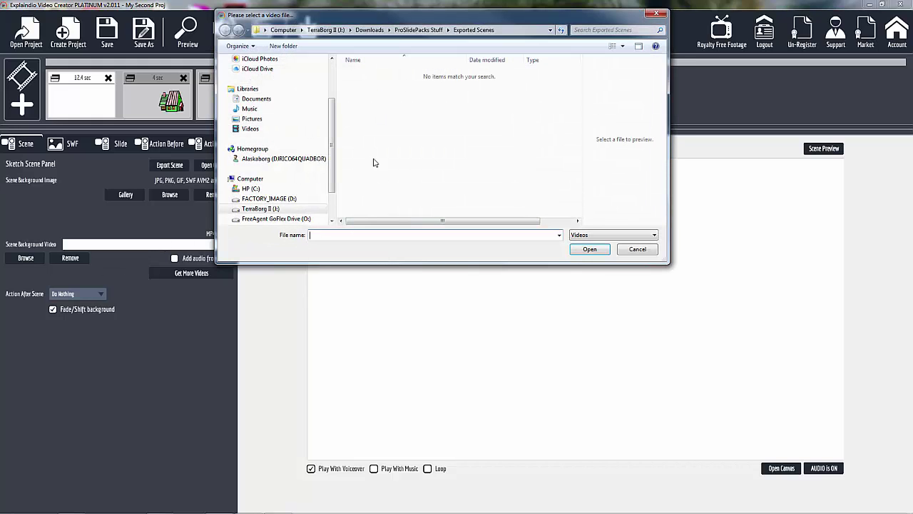
left_click(282, 209)
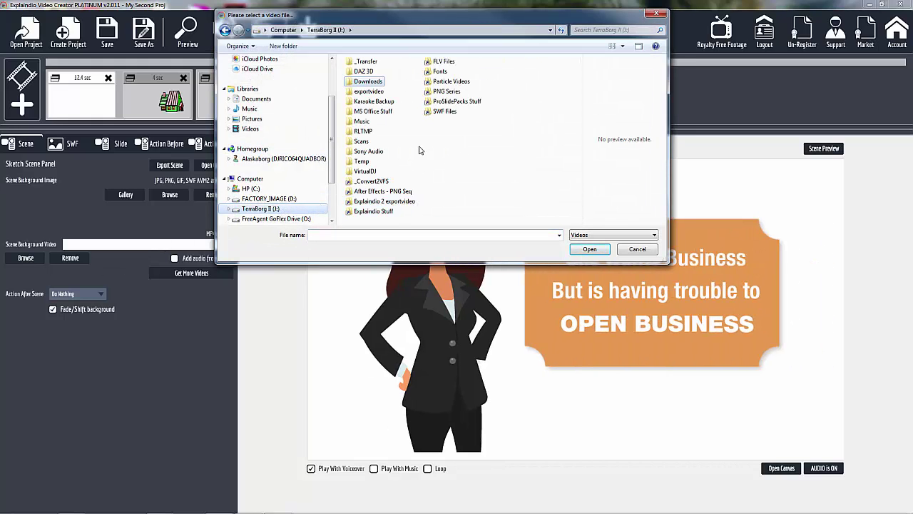
double_click(378, 211)
scroll(424, 146, "down", 6)
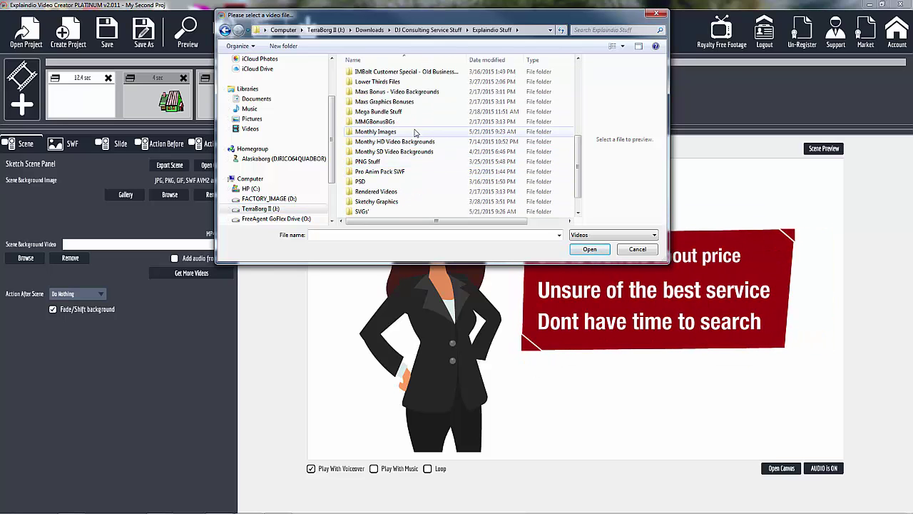
double_click(398, 142)
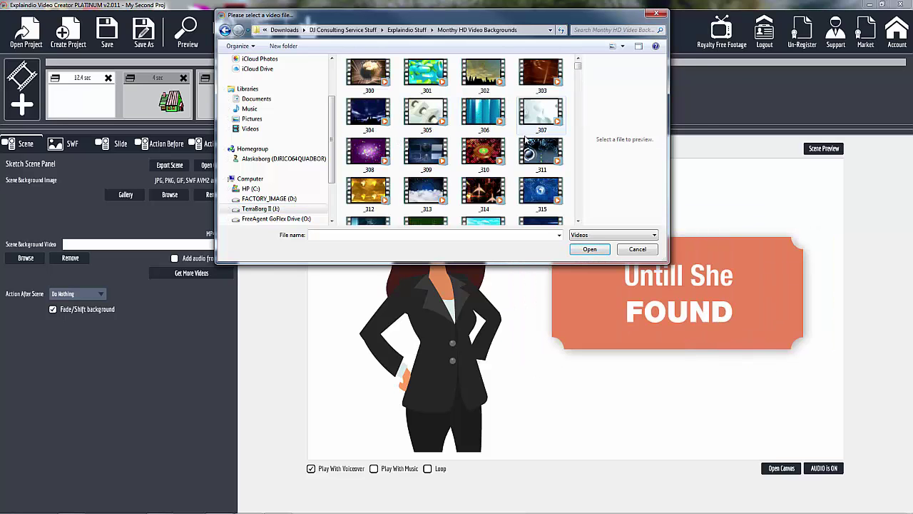
left_click(587, 249)
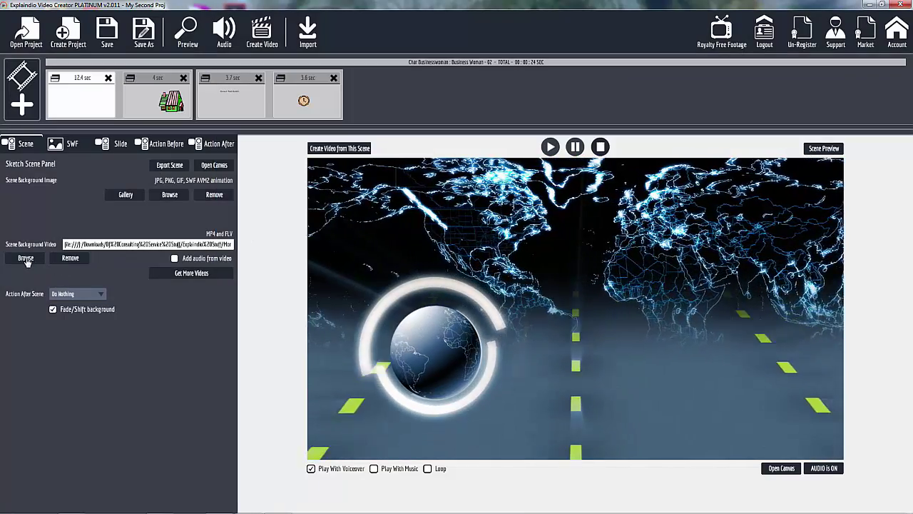
- Preview the first scene, play the whole project and close the preview
left_click(807, 149)
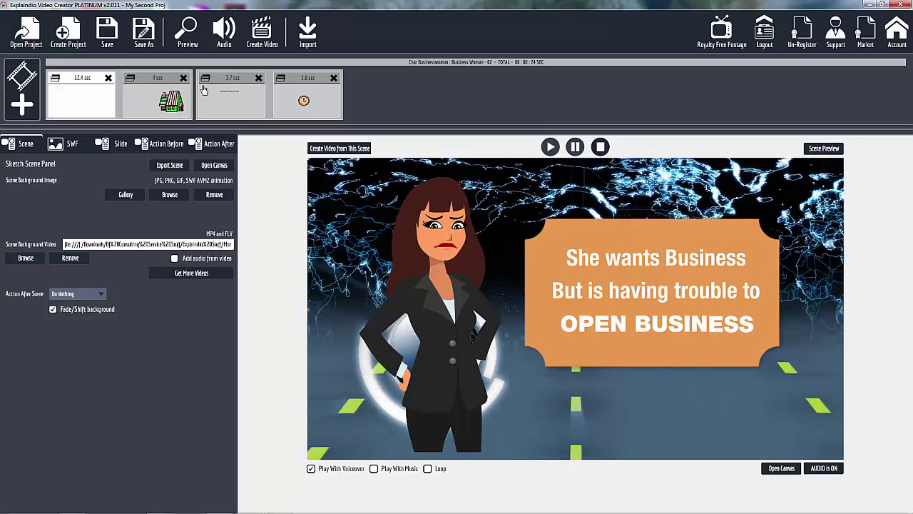
left_click(184, 32)
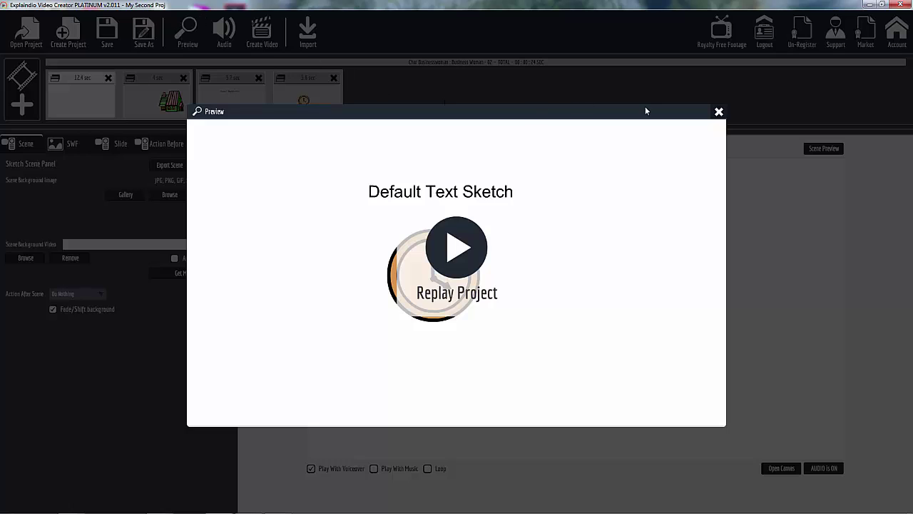
left_click(719, 112)
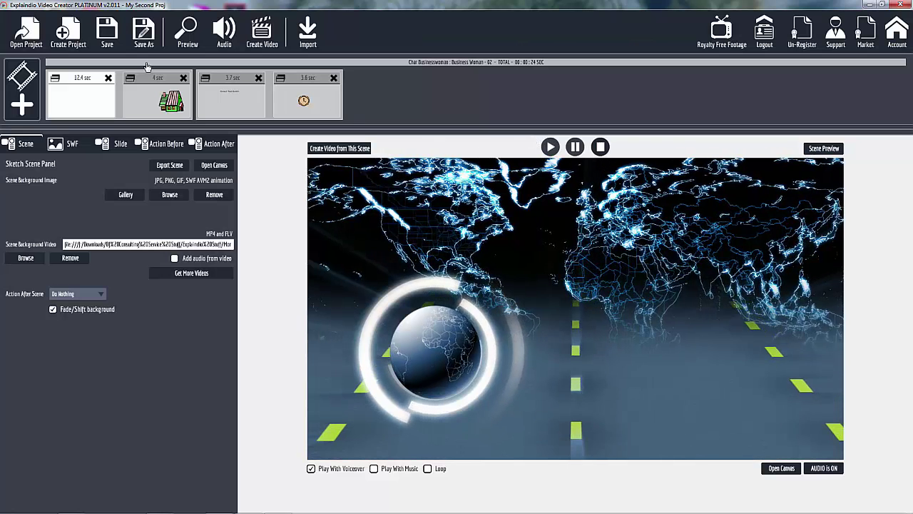
- Give the second scene the pale droplet background video from the Monthy HD Video Backgrounds folder and preview the whole project
left_click(236, 82)
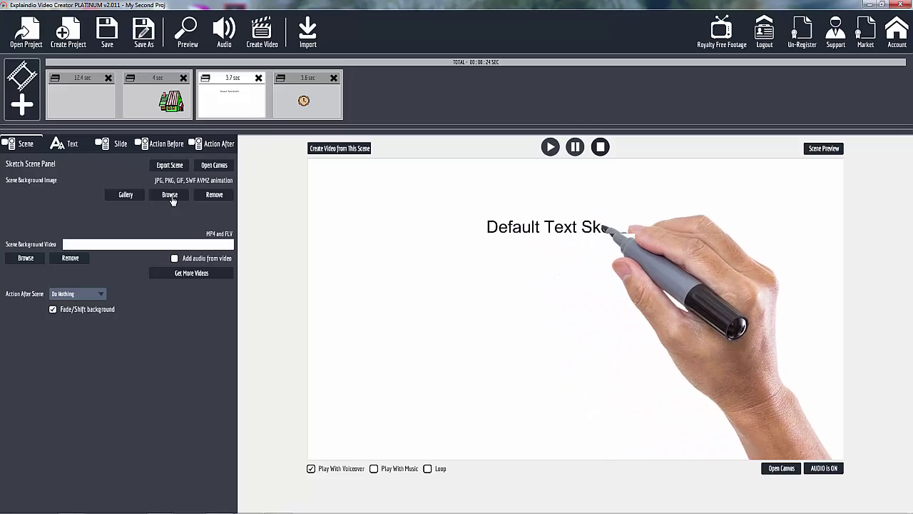
left_click(119, 103)
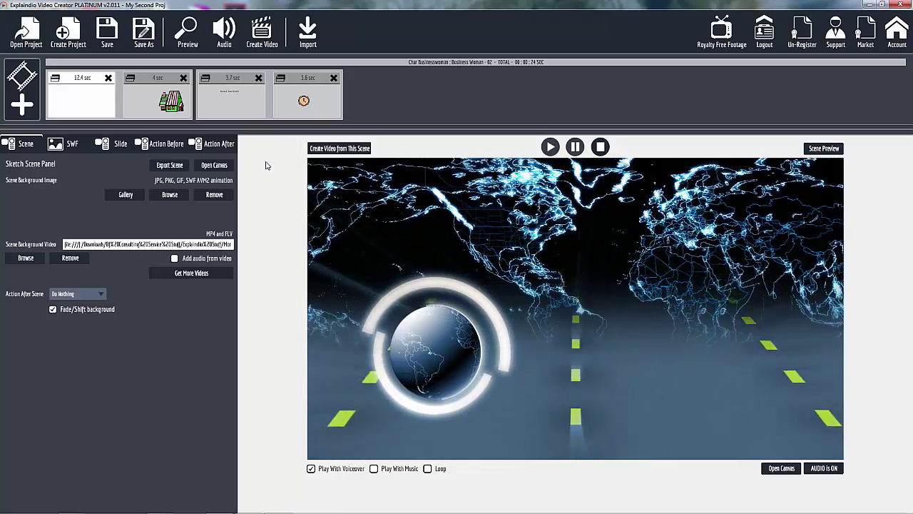
left_click(268, 97)
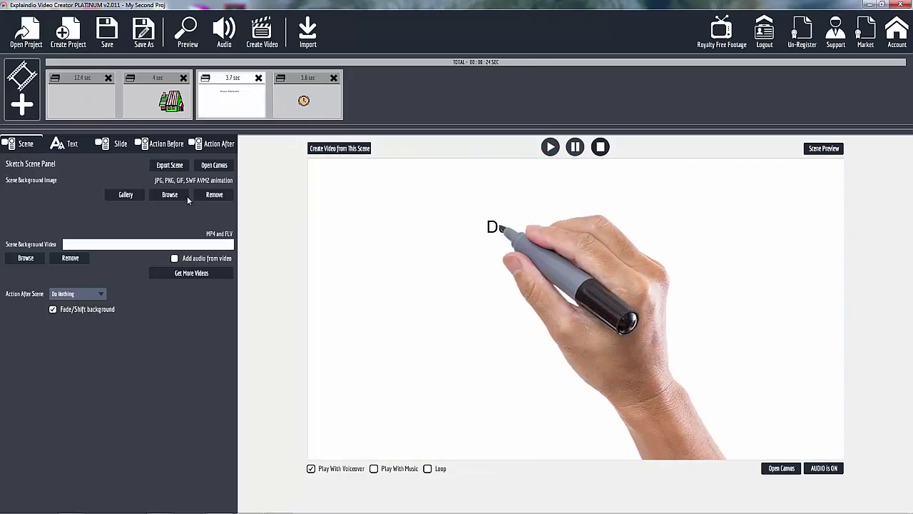
left_click(26, 258)
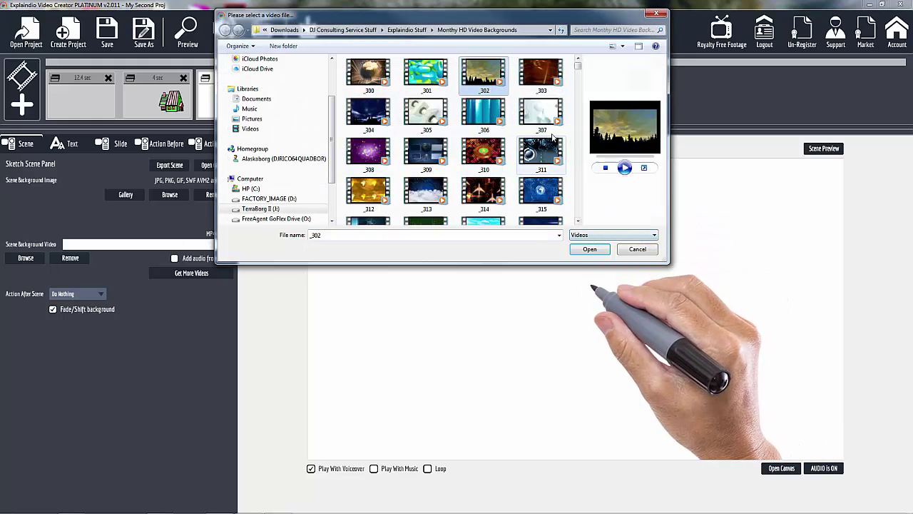
left_click(590, 251)
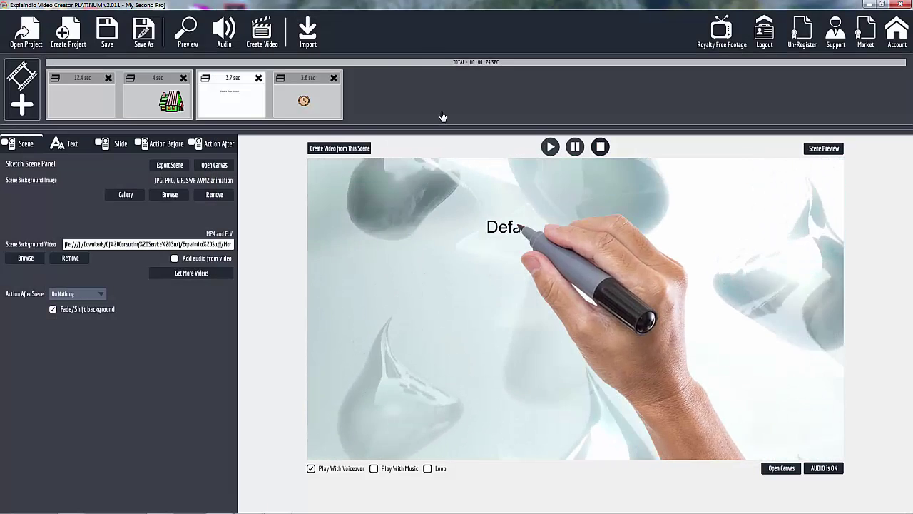
left_click(188, 32)
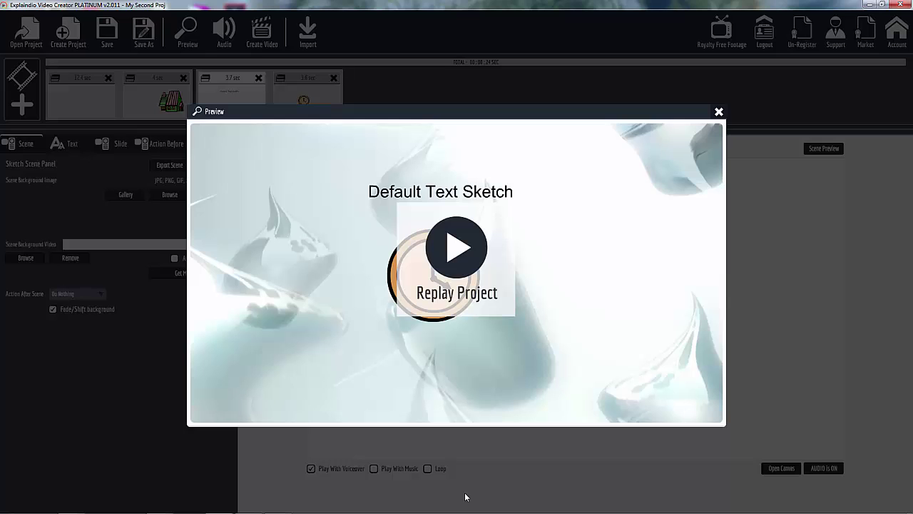
left_click(718, 112)
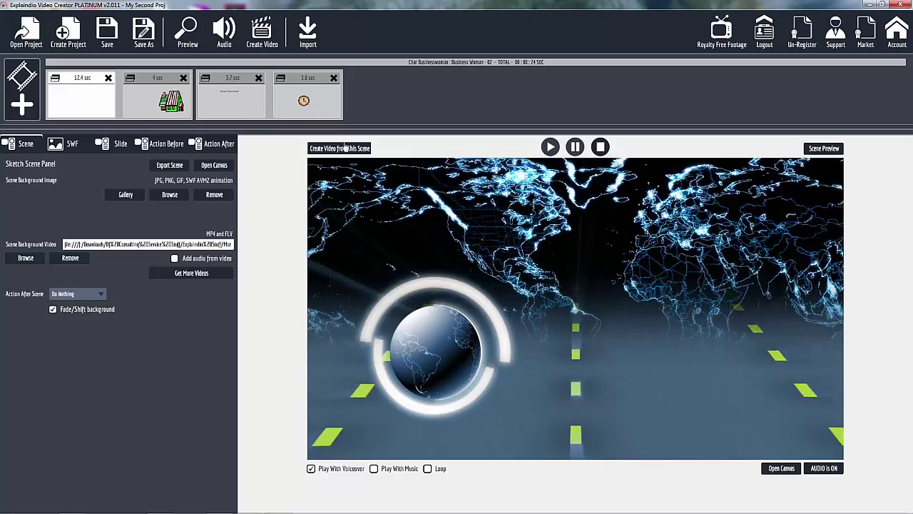
- Set the house slide's hide action to Erase By Hand with a 14-frame duration and lengthen its pause after the sketch action
left_click(164, 80)
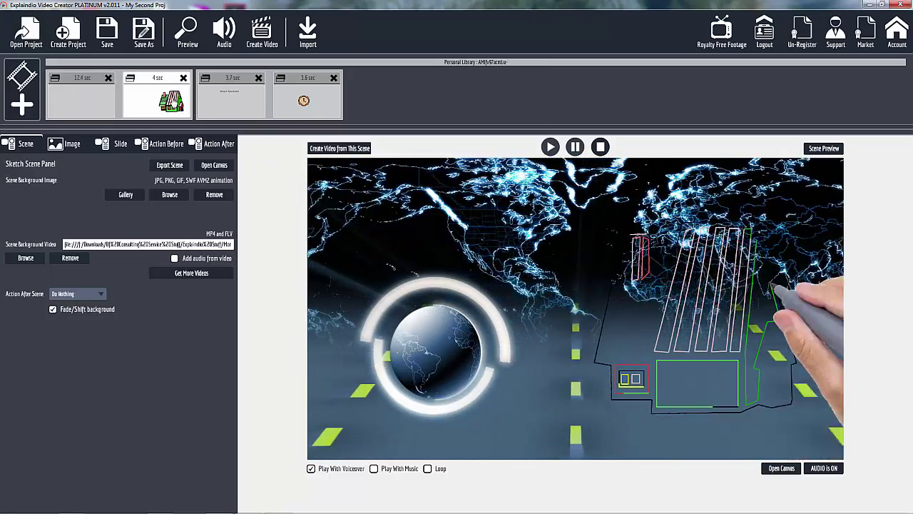
left_click(218, 145)
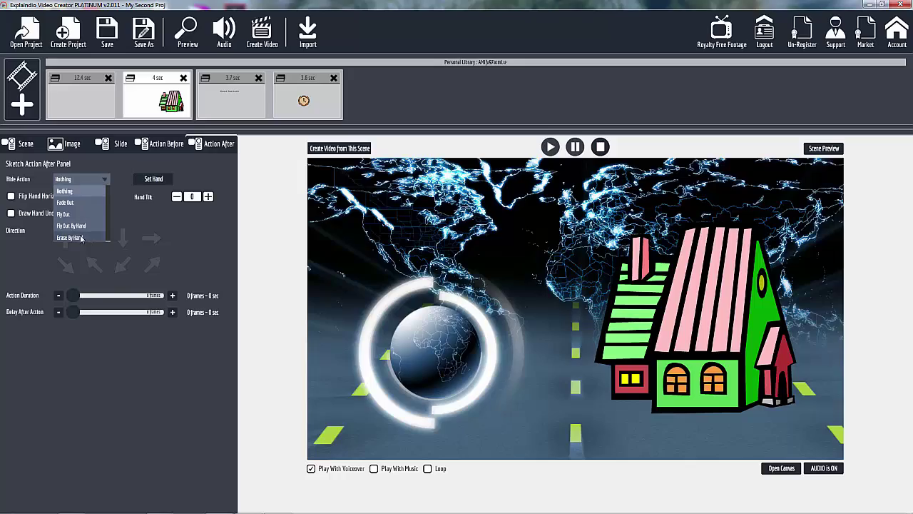
left_click(70, 237)
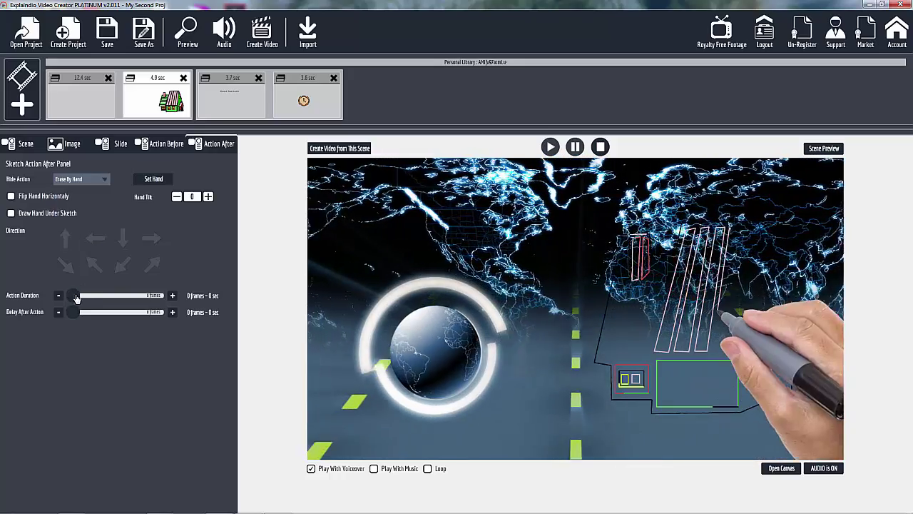
left_click_drag(78, 297, 77, 297)
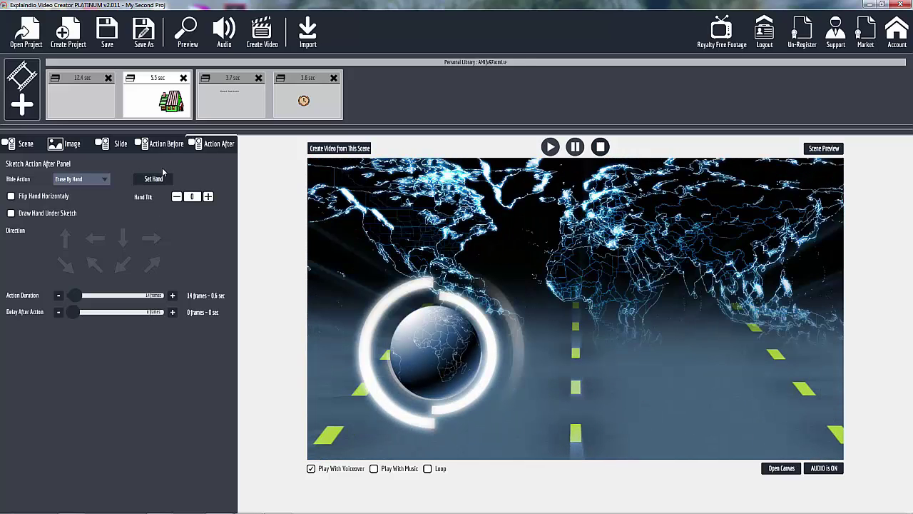
left_click(167, 145)
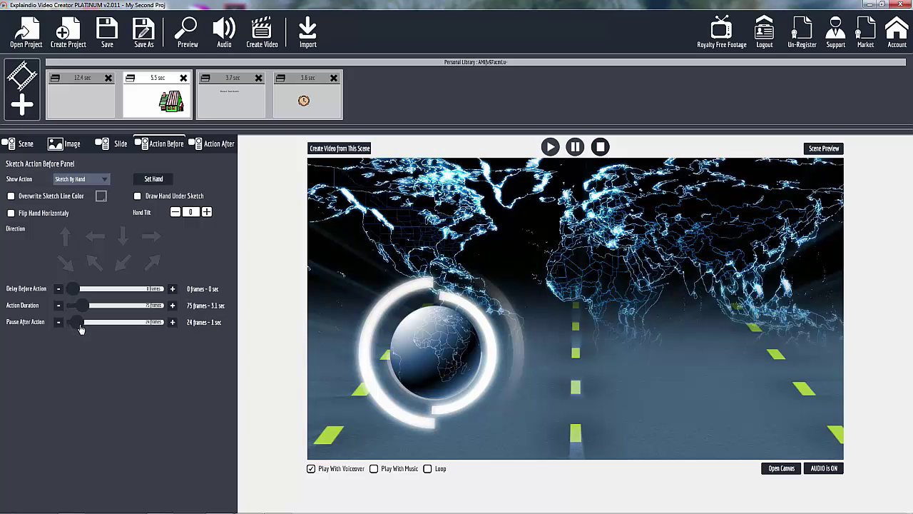
left_click(209, 144)
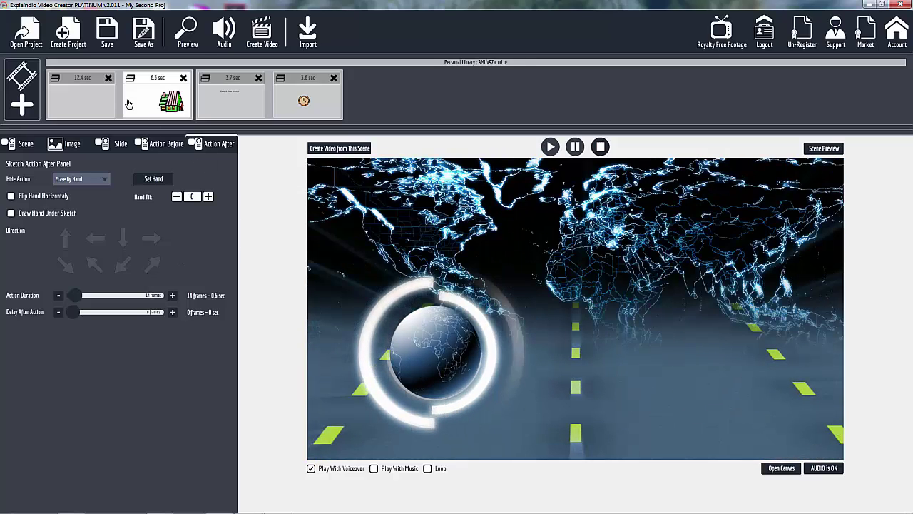
- Select the businesswoman slide, check its scene's video export options without exporting, and play the scene preview
left_click(90, 81)
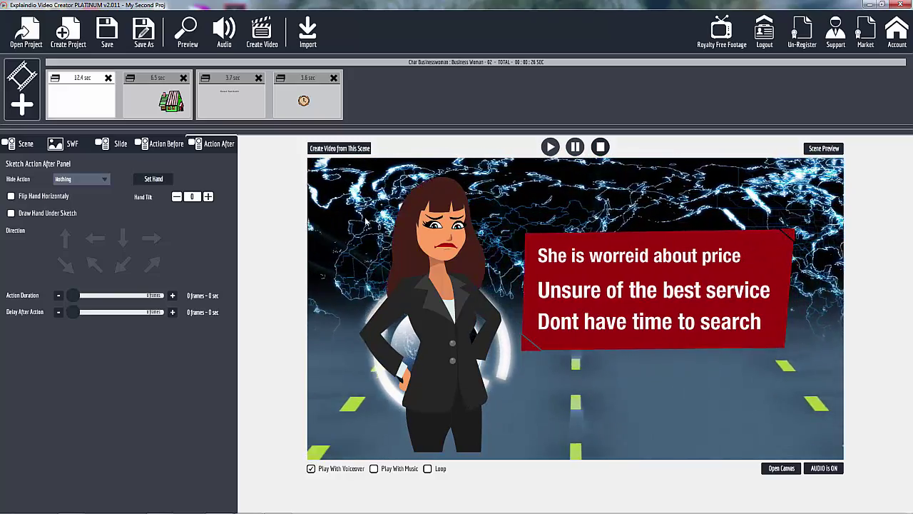
left_click(346, 150)
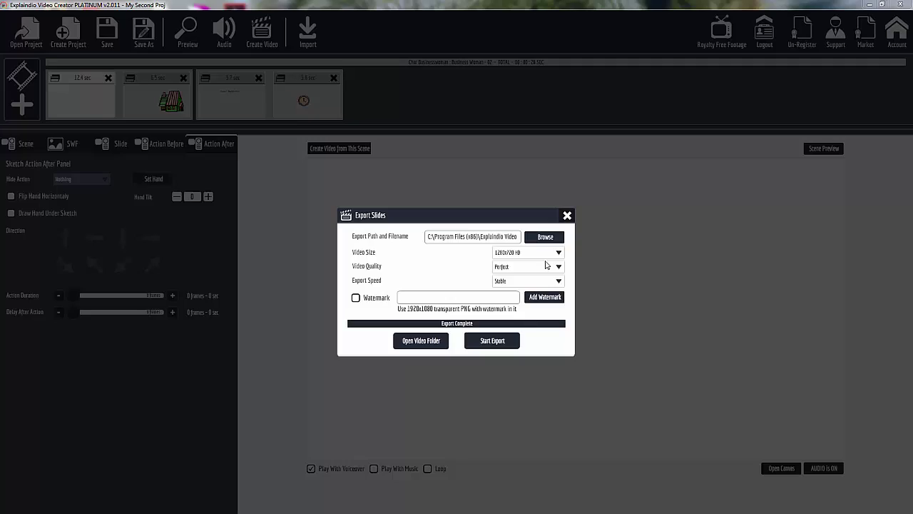
left_click(567, 215)
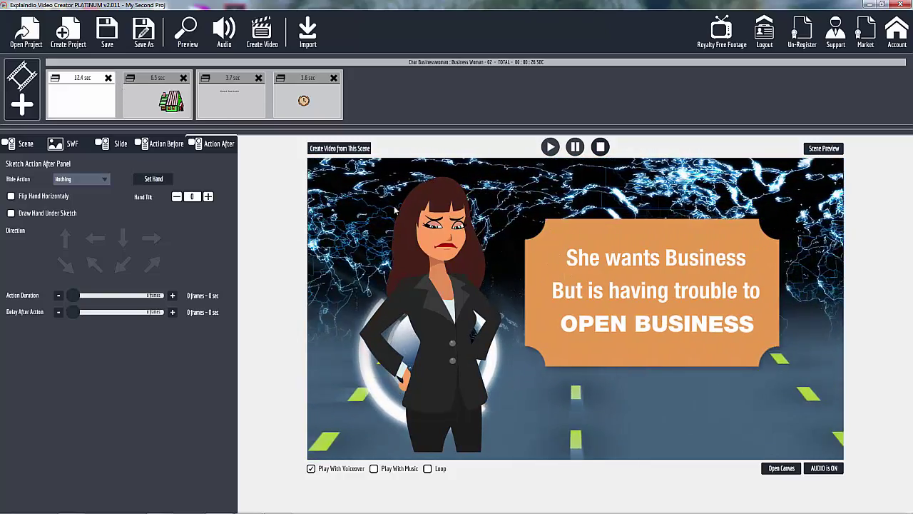
left_click(824, 152)
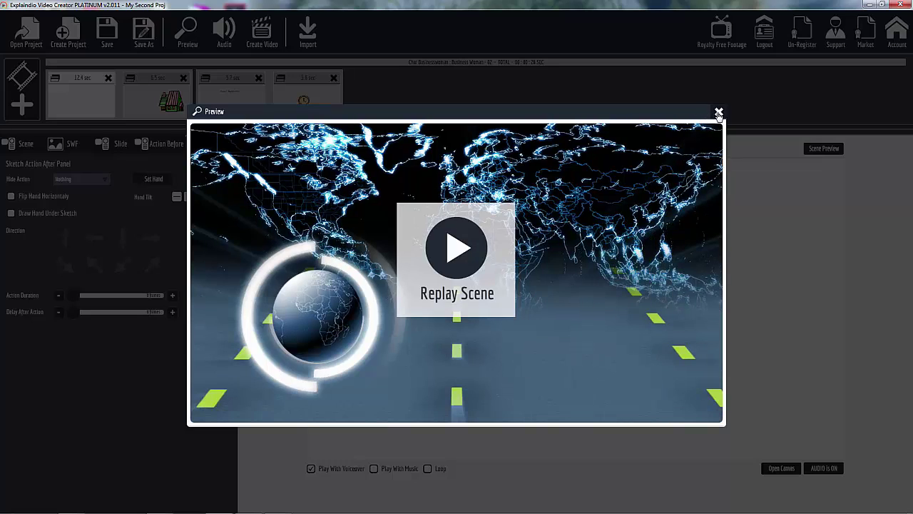
left_click(717, 115)
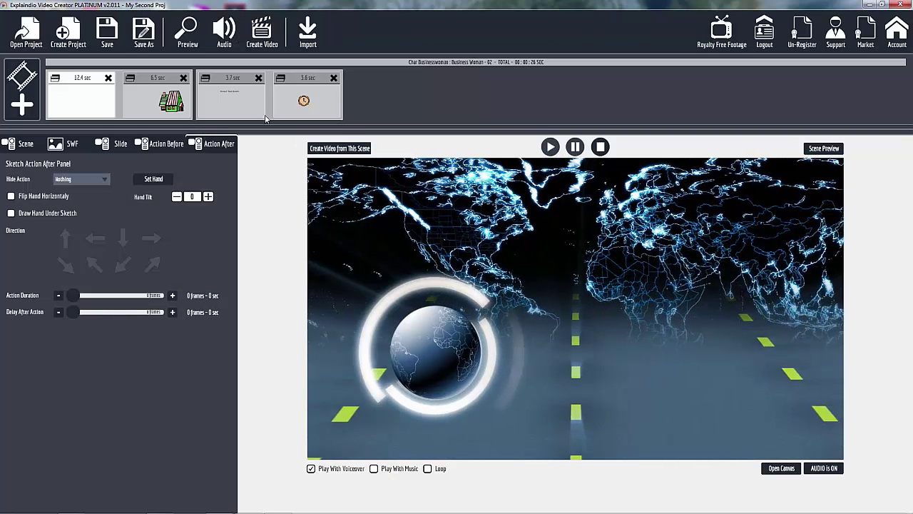
- Create a new scene and open the Explaindio slide selection for its empty canvas
left_click(22, 105)
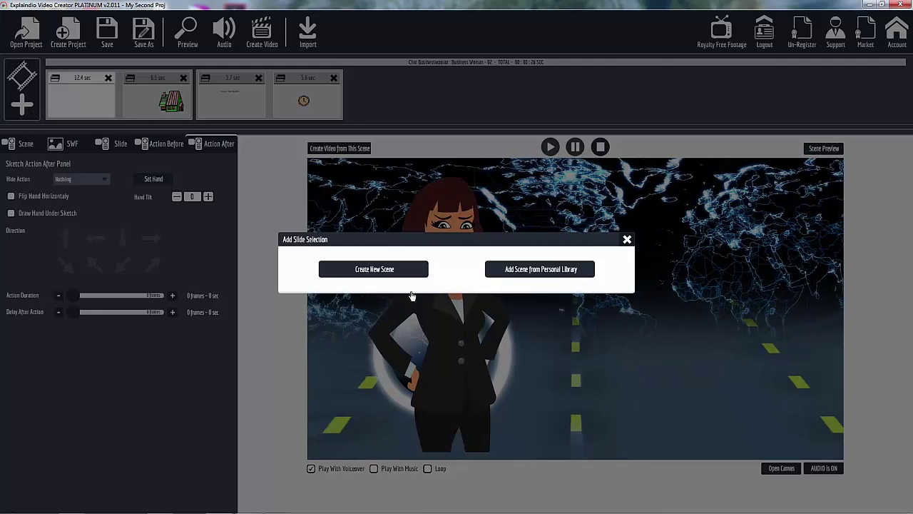
left_click(374, 269)
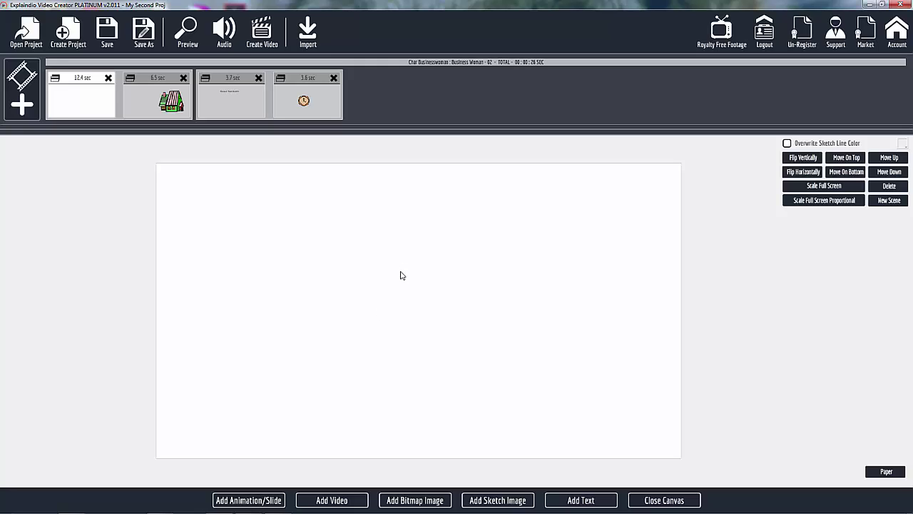
left_click(251, 500)
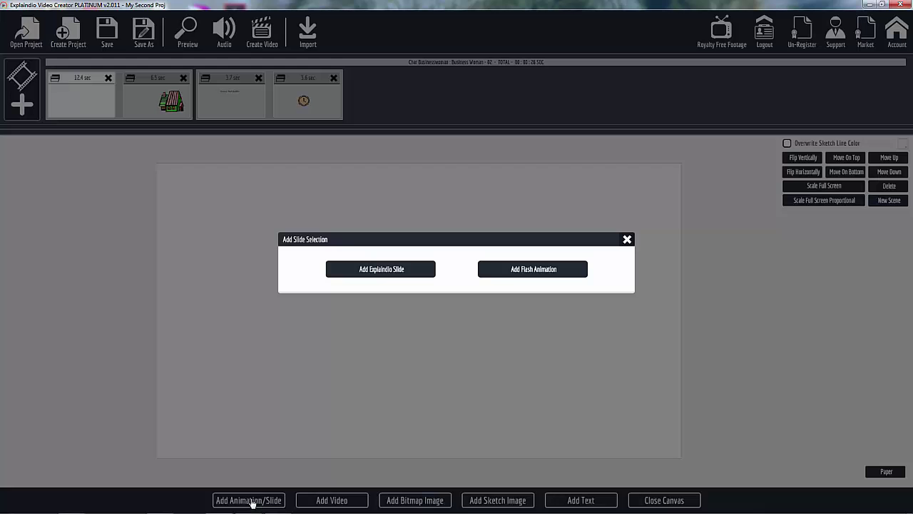
left_click(379, 270)
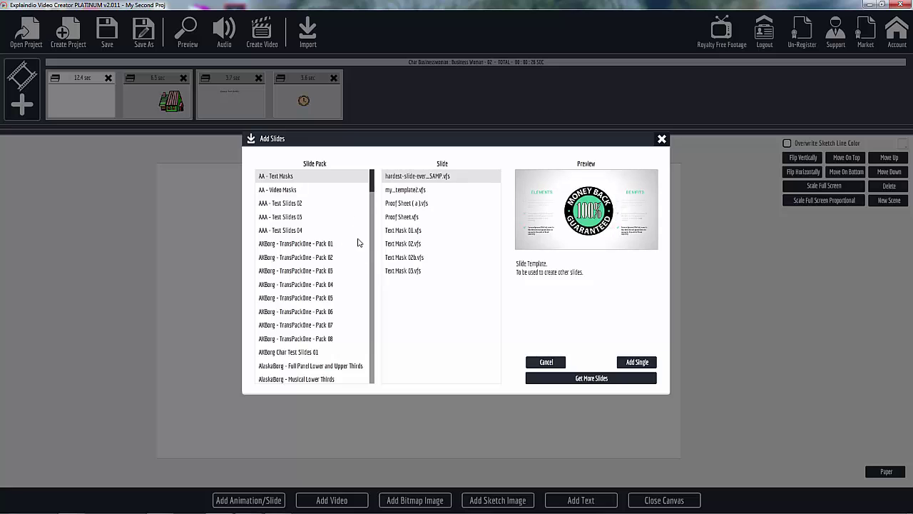
- Select the Arctic Lower Thirds slide pack for the new scene's slide
scroll(348, 250, "down", 3)
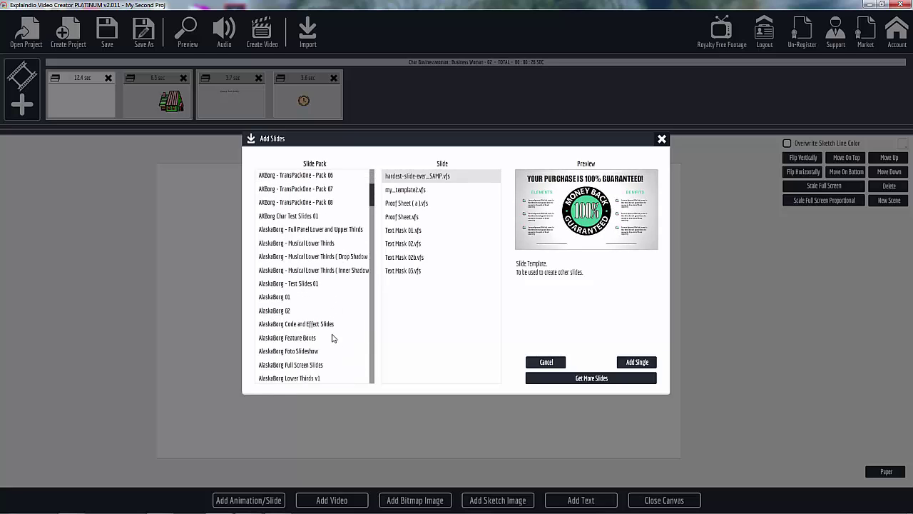
scroll(332, 342, "down", 2)
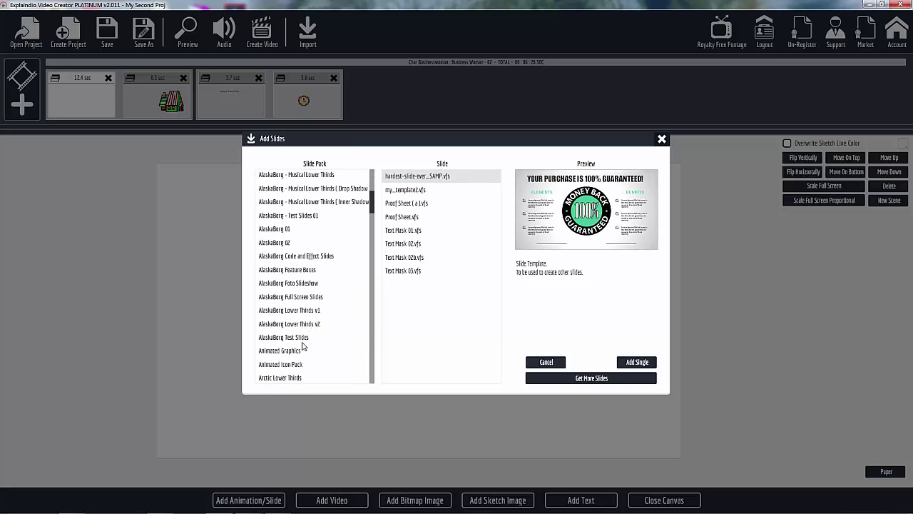
left_click(298, 377)
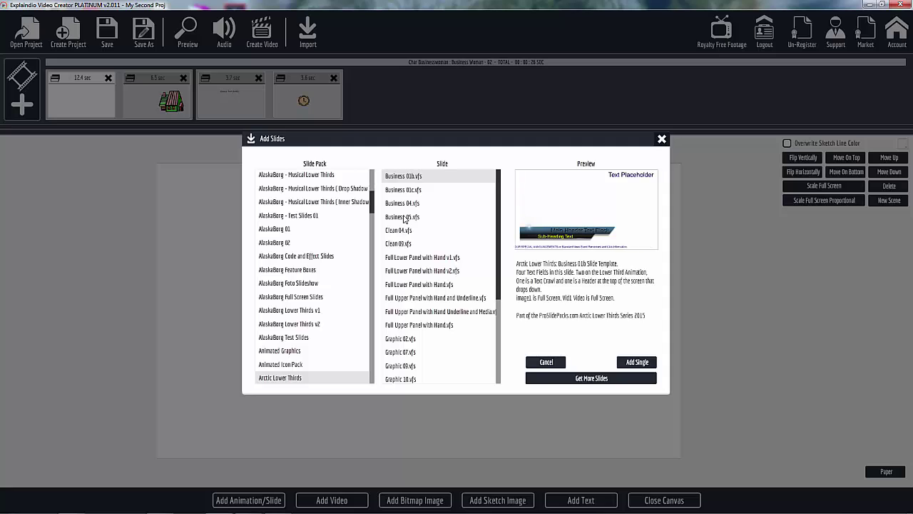
- Preview the pack's Business 01c, 04 and 05, Clean 04 and 09, and Full Lower Panel with Hand v1 slides
left_click(404, 190)
left_click(404, 205)
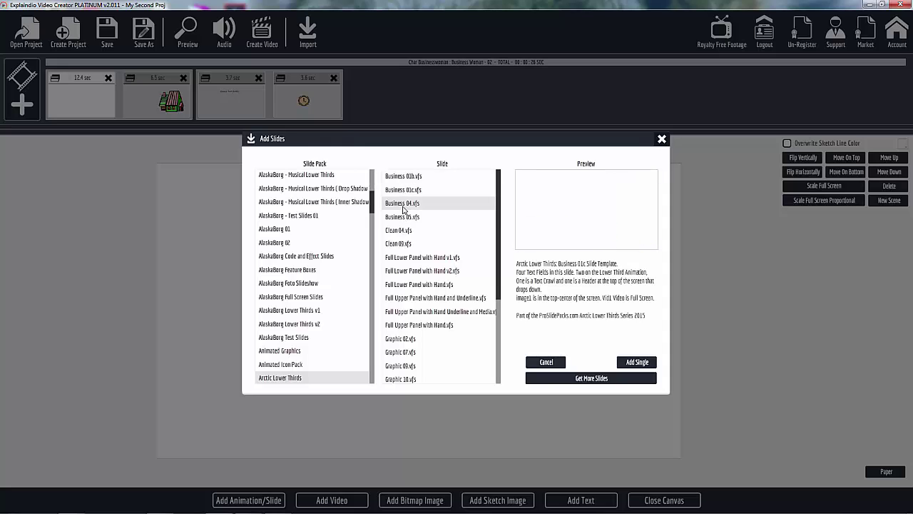
left_click(402, 217)
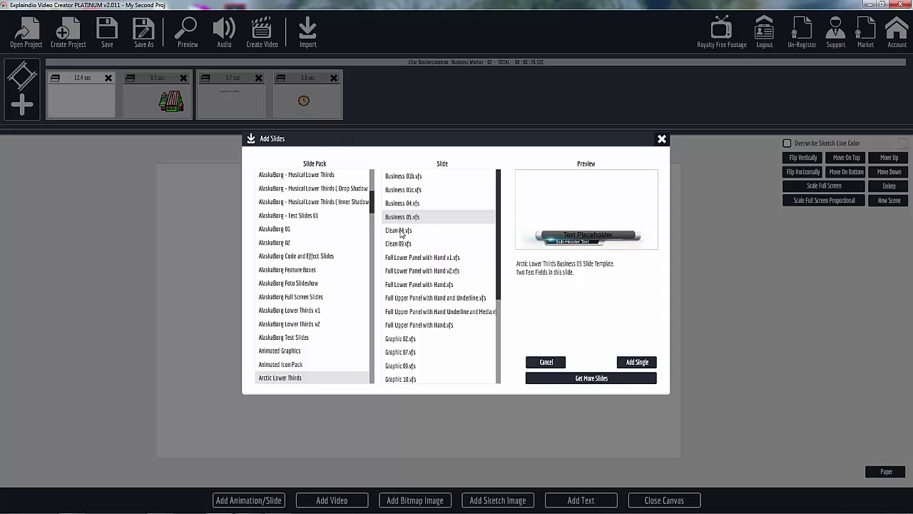
left_click(399, 232)
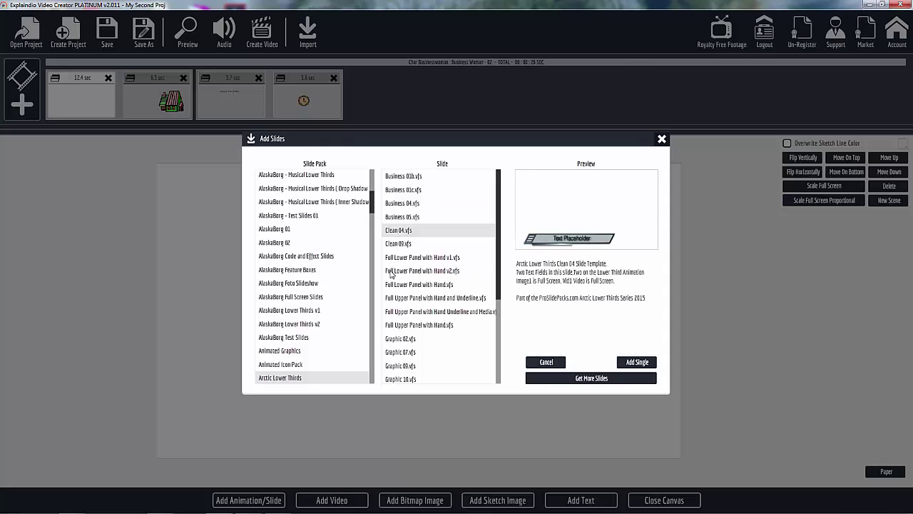
left_click(392, 244)
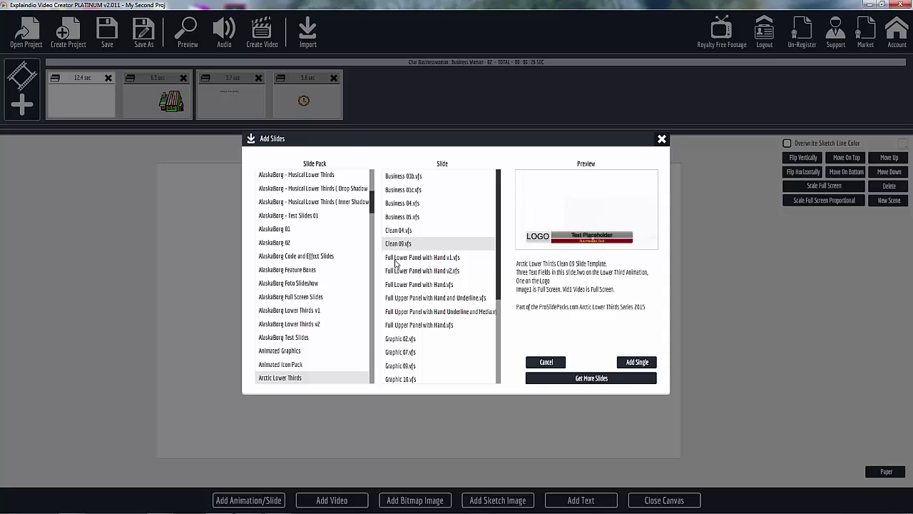
left_click(393, 258)
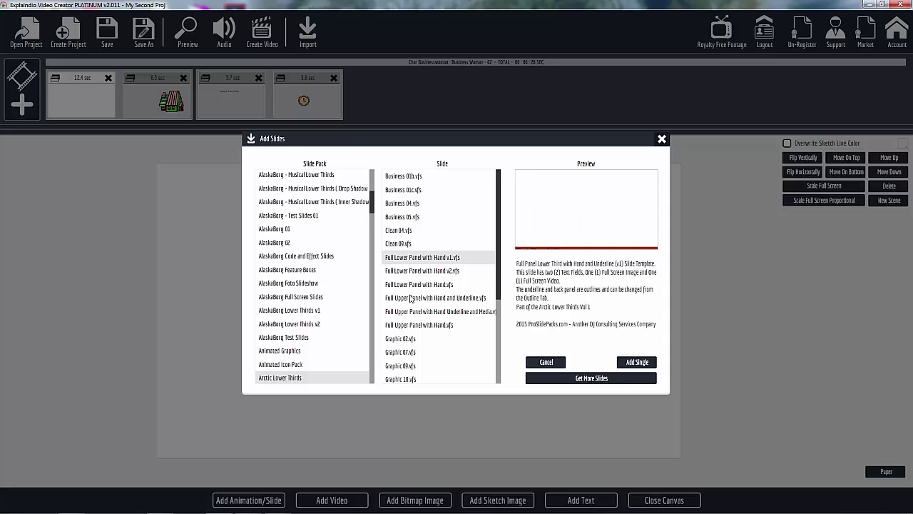
- Preview the Graphic 02, 07, 09 and 10 slides and the Mission Control variants, and revisit Clean 09
left_click(401, 341)
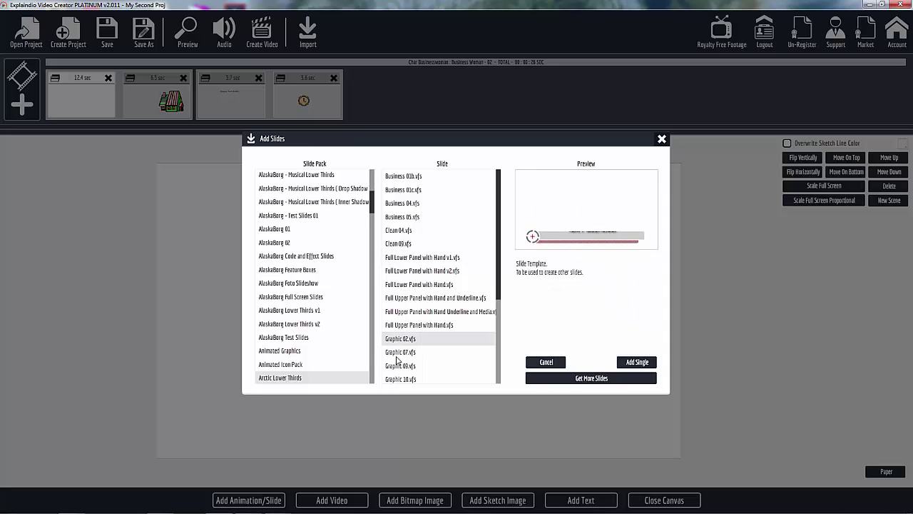
left_click(390, 353)
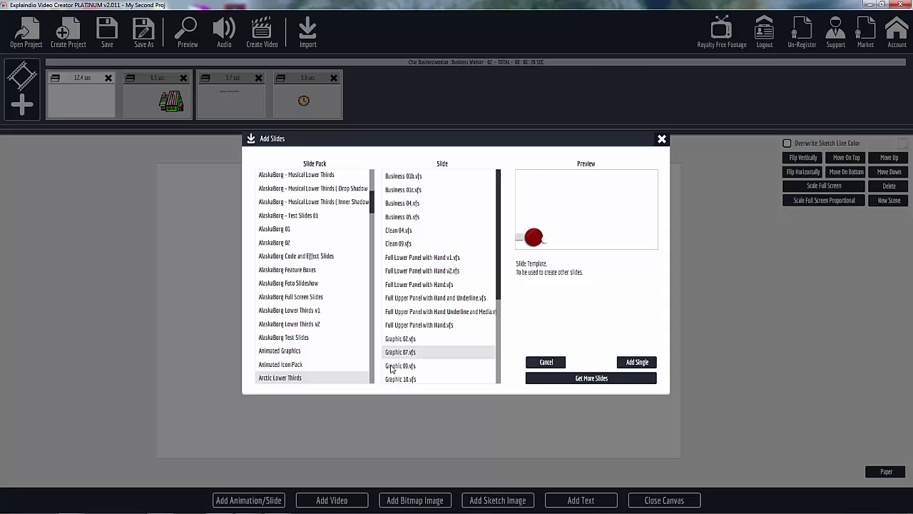
left_click(391, 366)
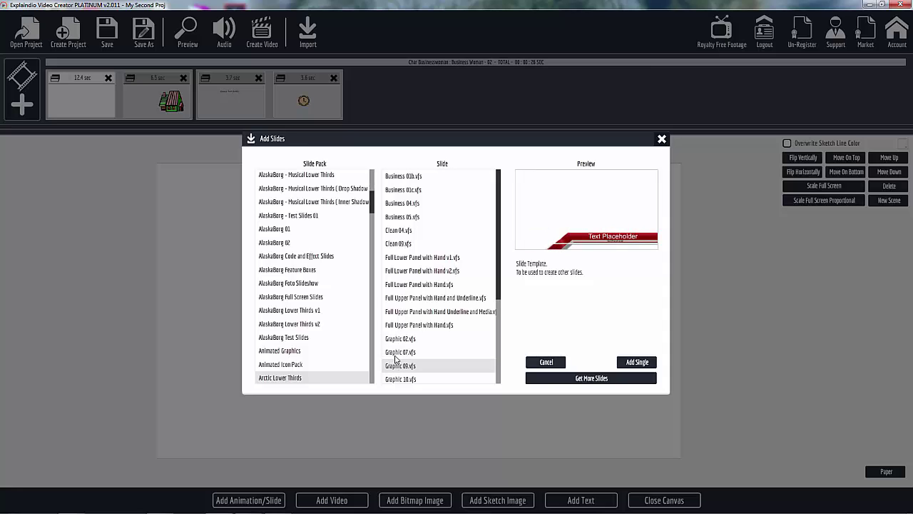
left_click(396, 357)
left_click(397, 379)
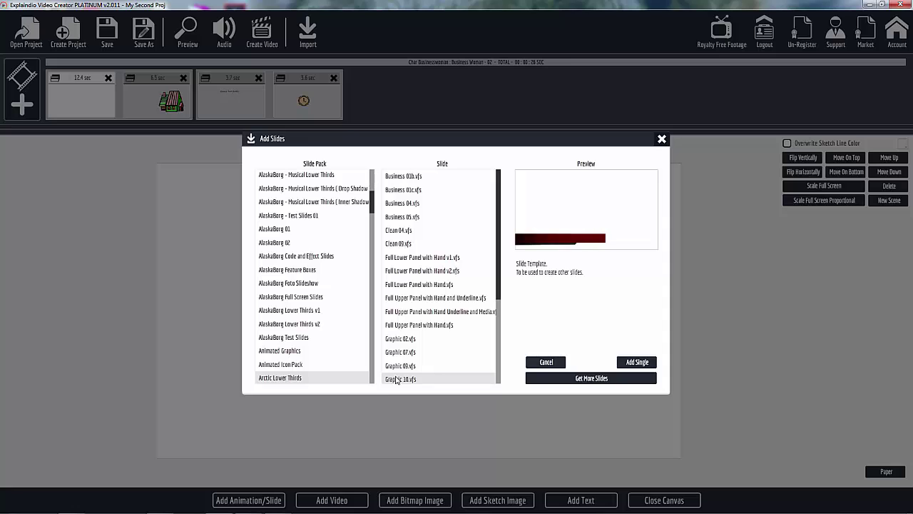
scroll(457, 347, "down", 2)
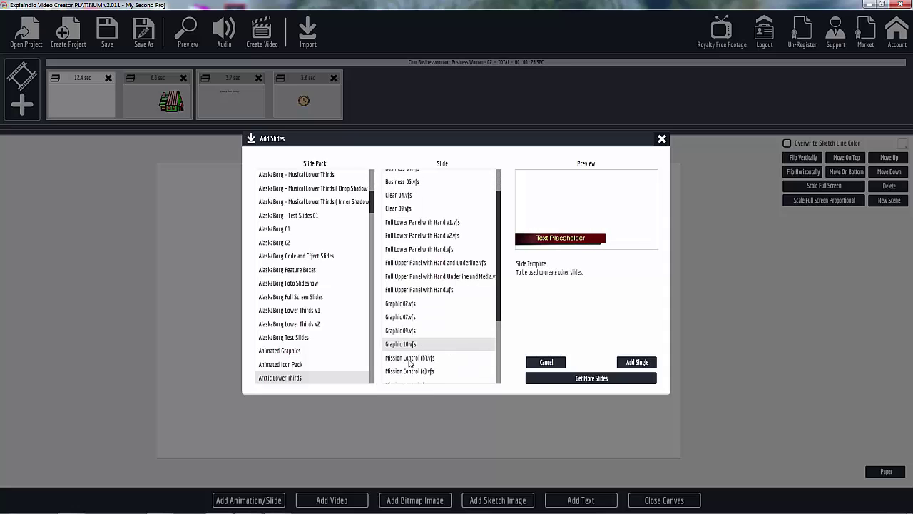
left_click(410, 360)
left_click(404, 370)
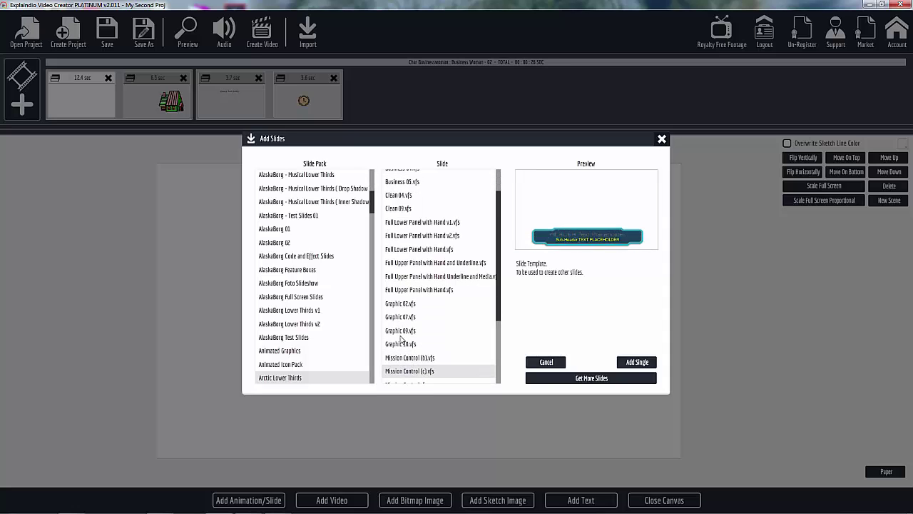
left_click(400, 208)
scroll(401, 210, "up", 2)
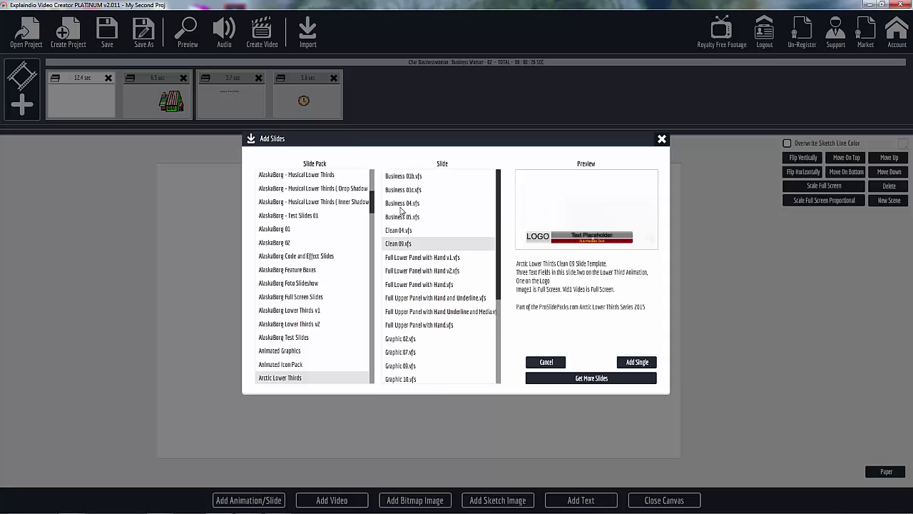
- Add the Arctic Lower Thirds Business 01c slide without sketching and move its new scene to the end of the timeline
left_click(404, 205)
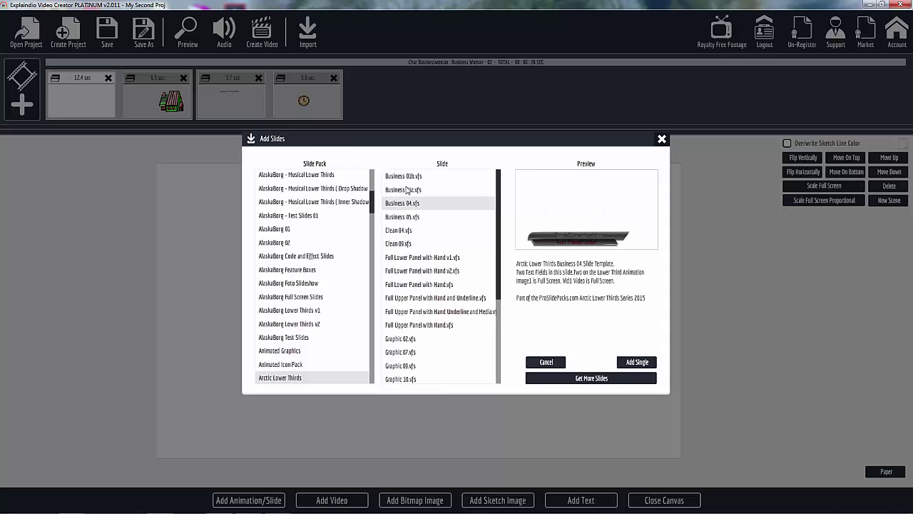
left_click(406, 189)
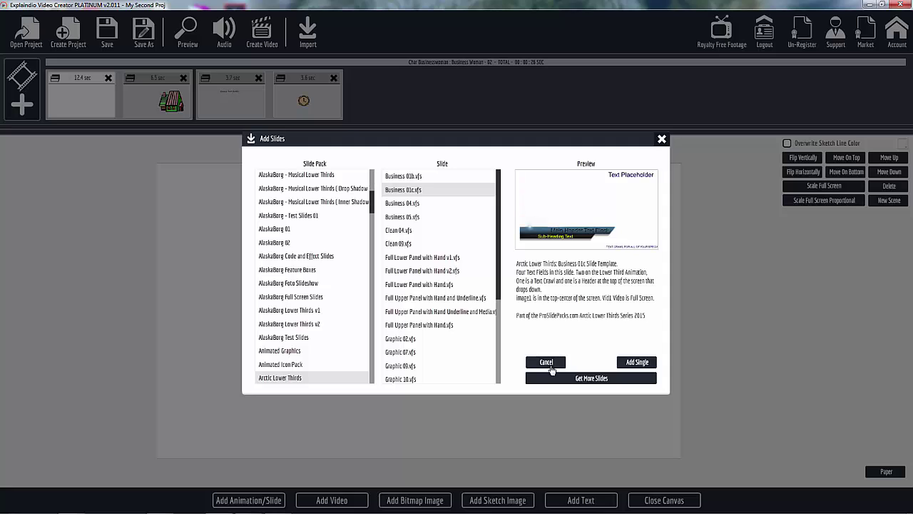
left_click(644, 365)
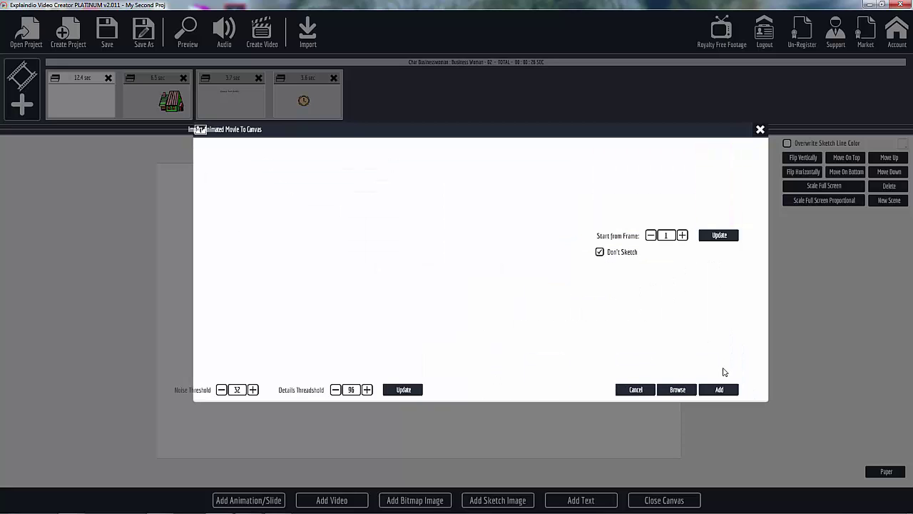
left_click(719, 389)
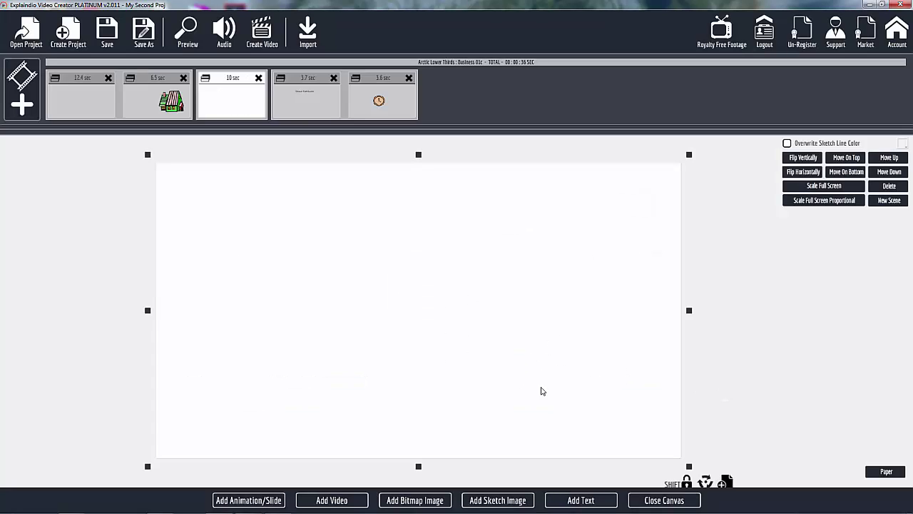
left_click(657, 501)
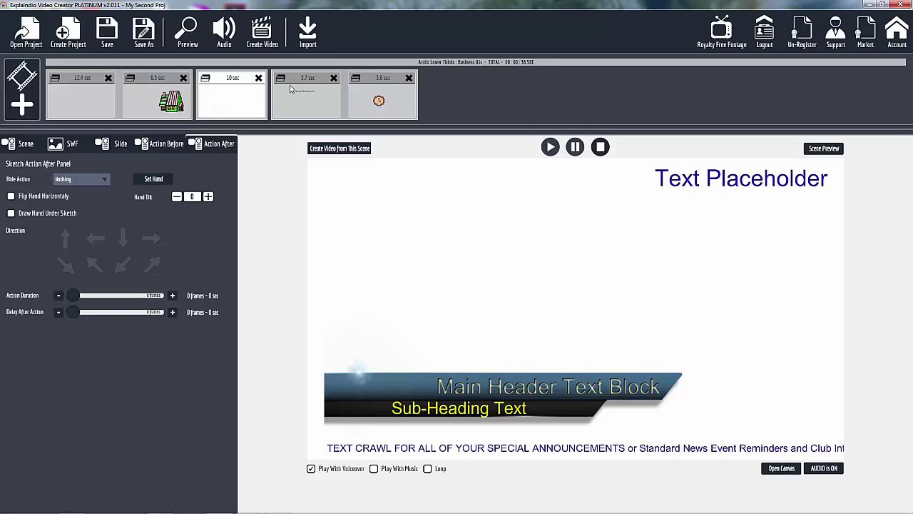
left_click_drag(409, 84, 454, 82)
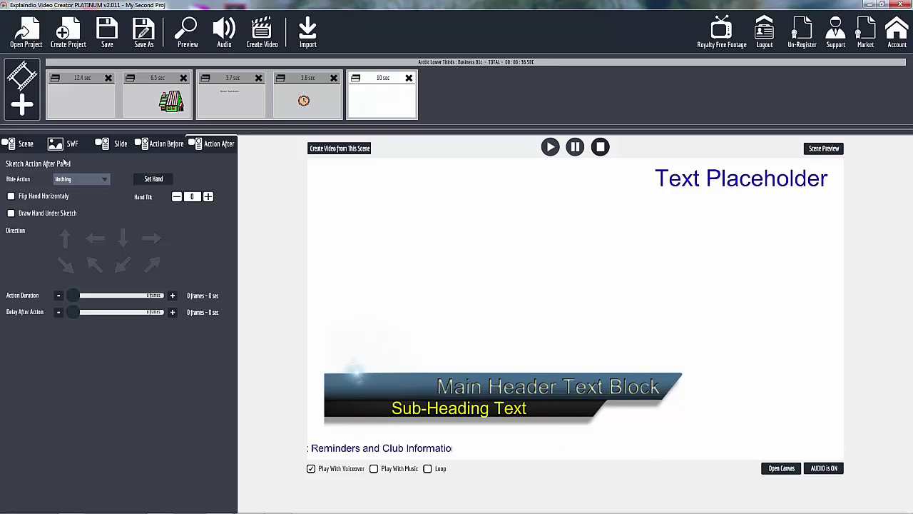
- Browse for the last scene's background video in the exportvideo folder of Explaindio Video Creator 2 under Program Files (x86)
left_click(13, 145)
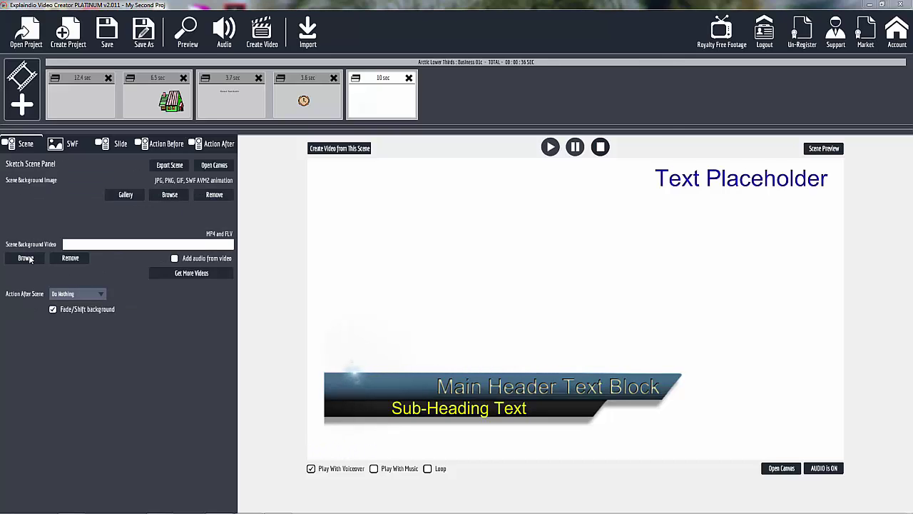
left_click(28, 258)
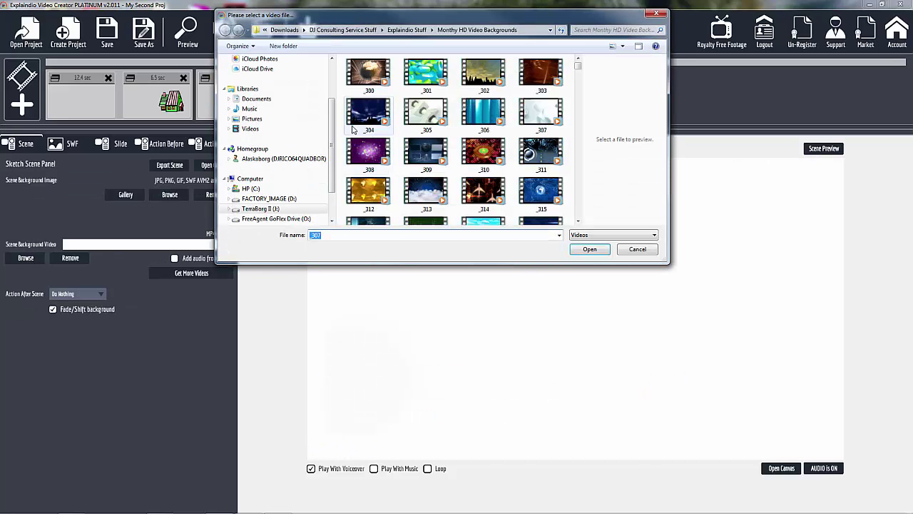
left_click(251, 189)
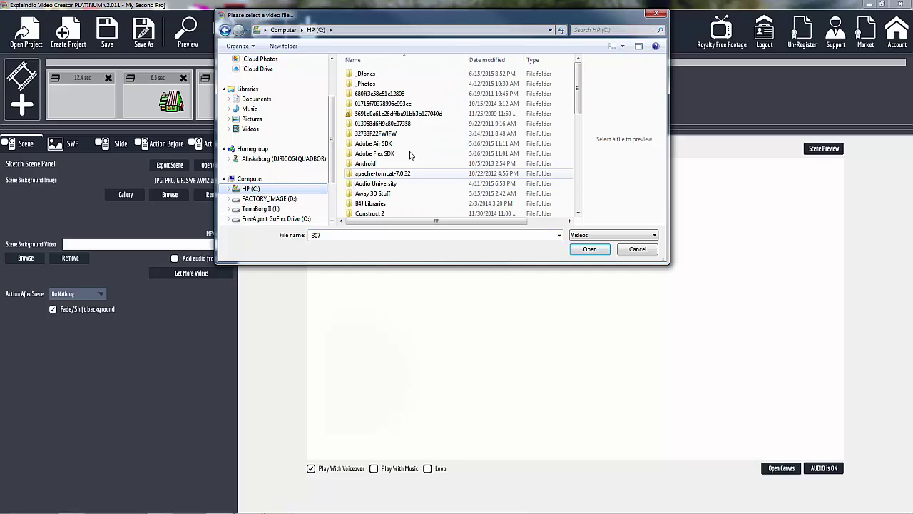
left_click_drag(577, 88, 578, 151)
left_click(378, 165)
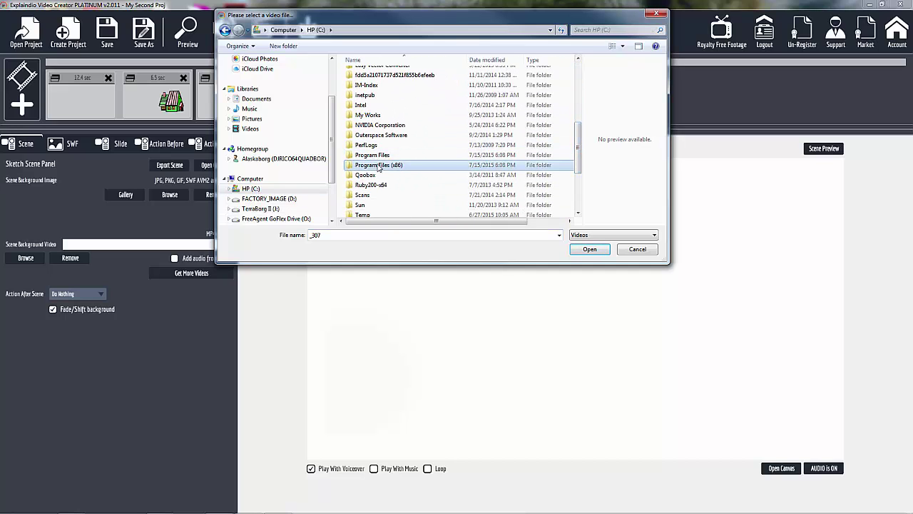
double_click(385, 166)
scroll(453, 168, "down", 5)
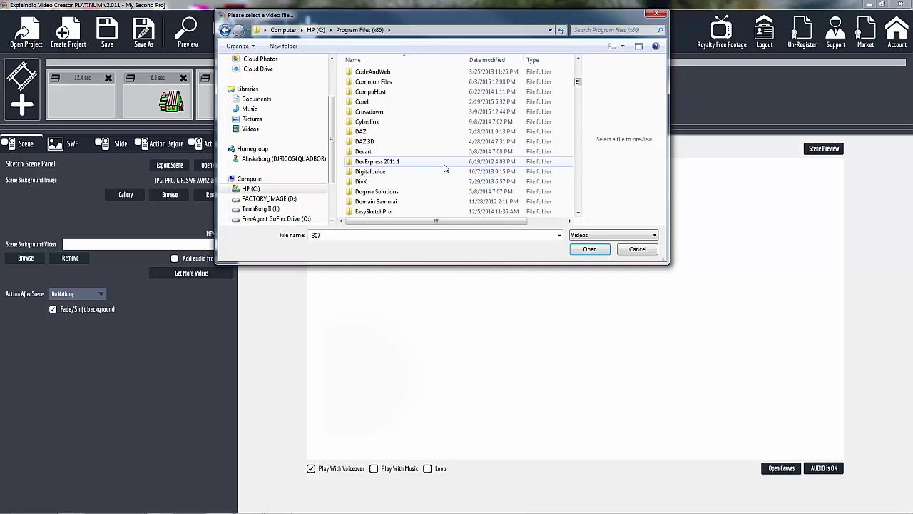
double_click(411, 163)
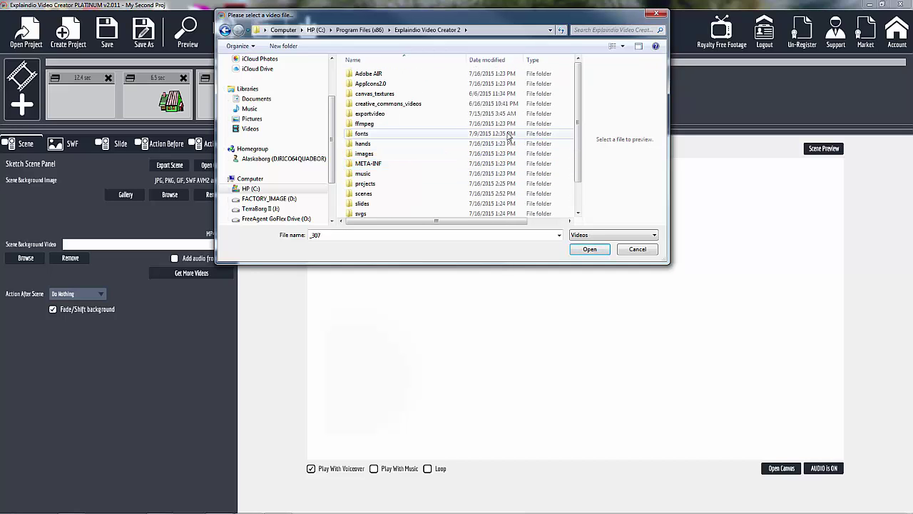
scroll(450, 133, "down", 1)
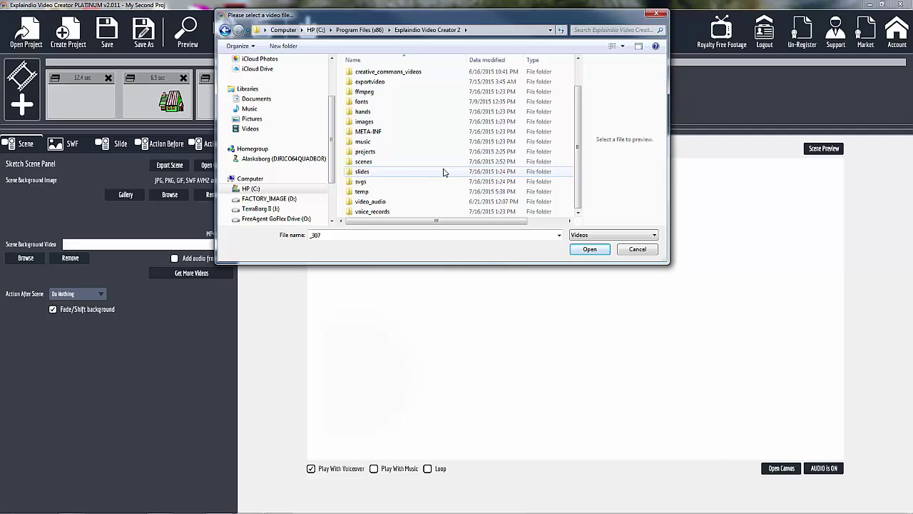
scroll(403, 118, "up", 1)
double_click(371, 115)
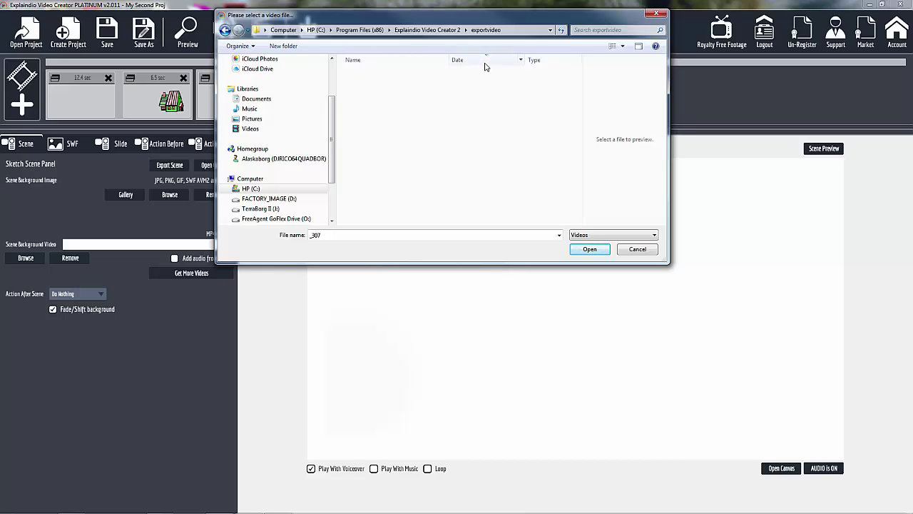
- Clear the suggested file name, sort the exported videos by date with the newest first, and look through them for the exported scene
double_click(326, 235)
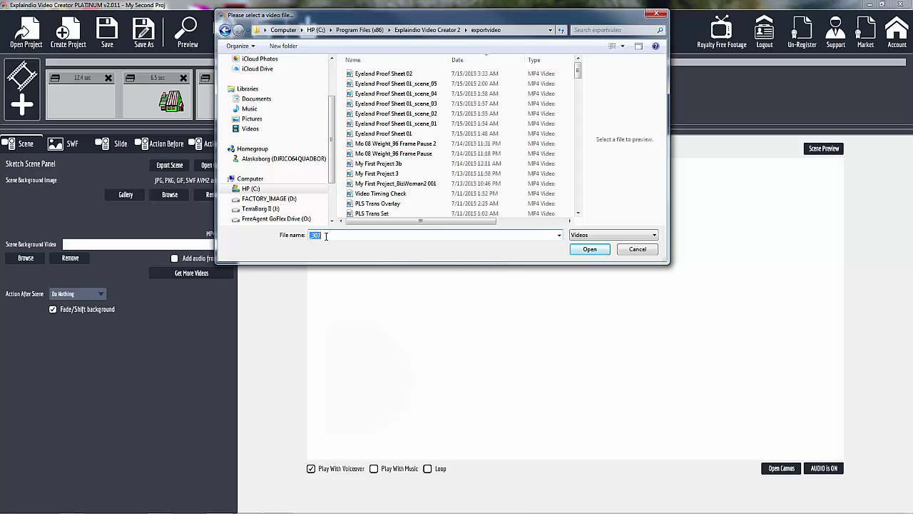
left_click(495, 61)
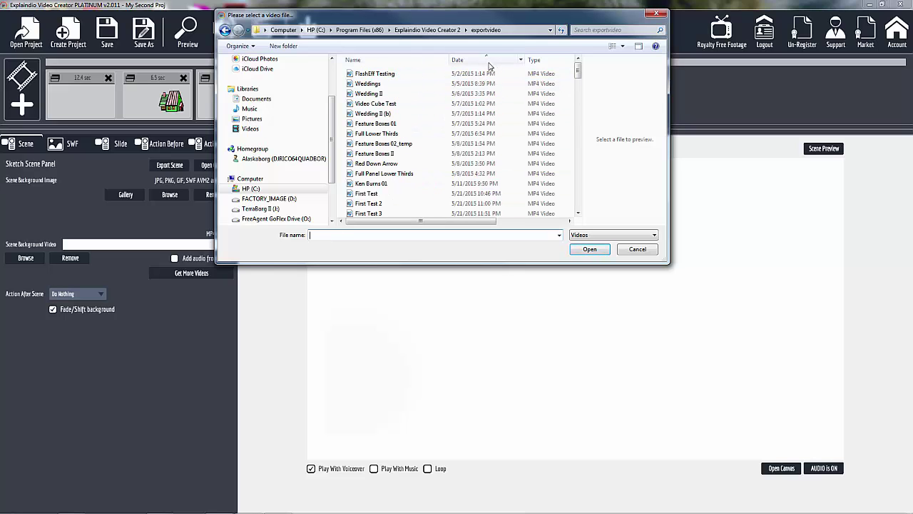
left_click(494, 61)
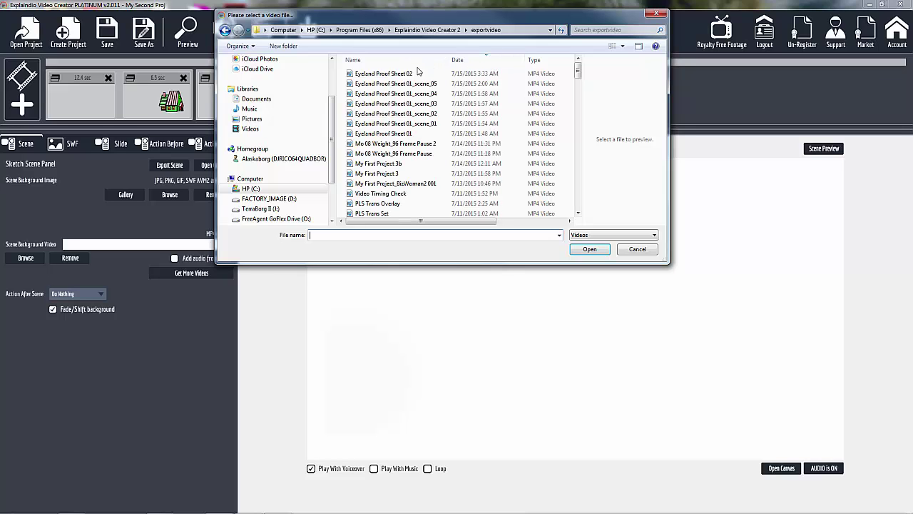
left_click_drag(578, 71, 579, 78)
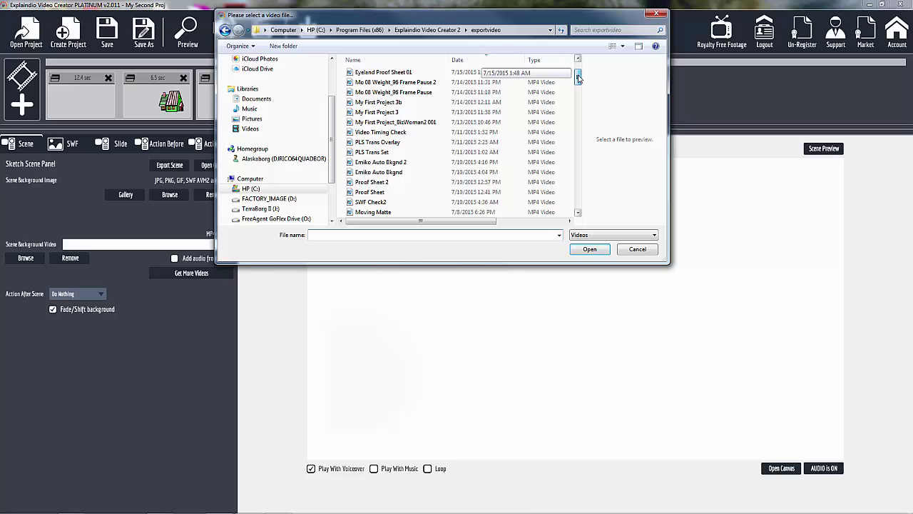
left_click_drag(578, 78, 578, 100)
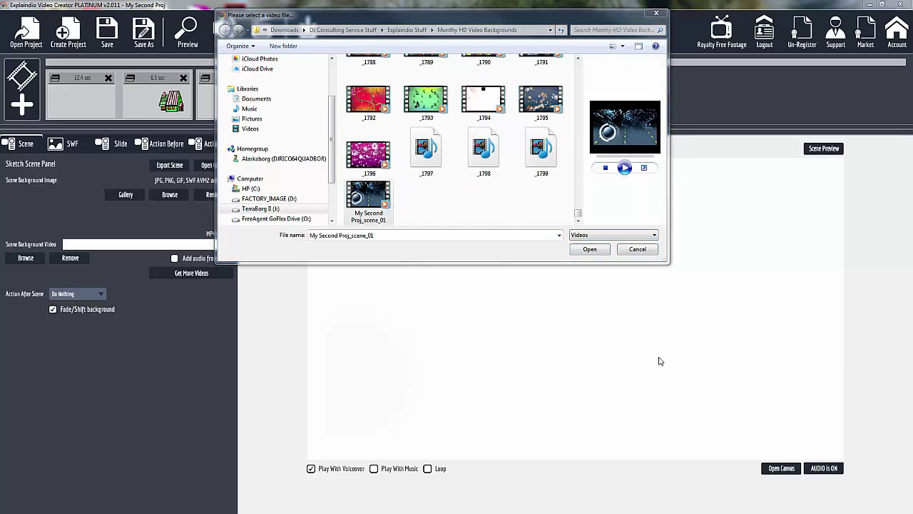
- Set My Second Proj_scene_01 from the Monthy HD Video Backgrounds folder as the last scene's background video
left_click(588, 250)
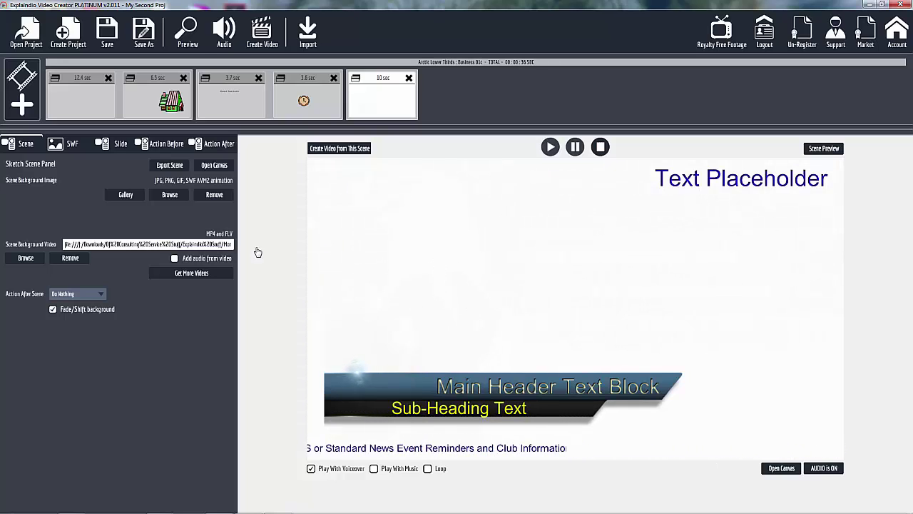
- Look through the image, video and outline area settings in the lower-third slide's animation customization
left_click(122, 145)
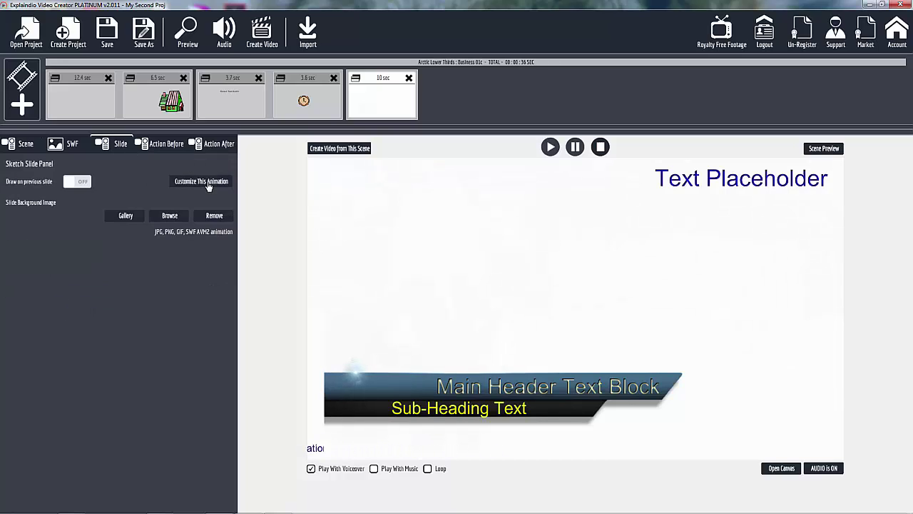
left_click(204, 179)
left_click(71, 147)
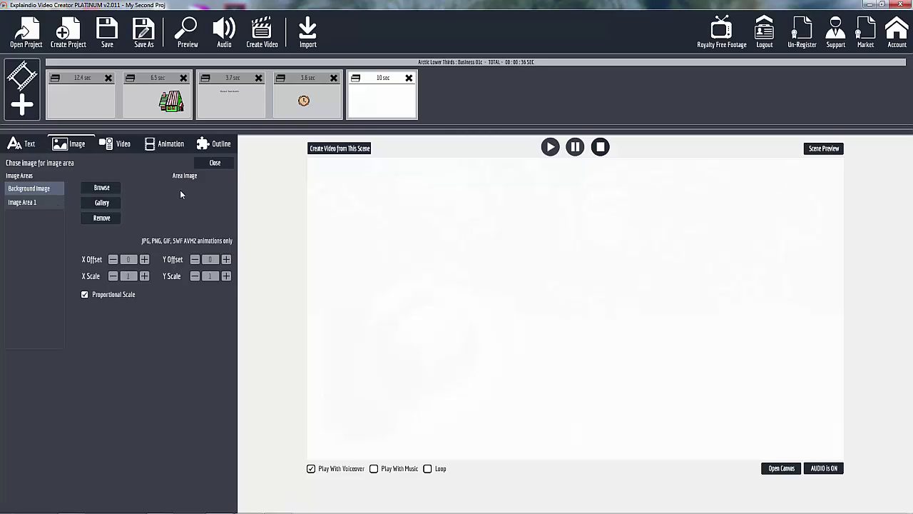
left_click(119, 147)
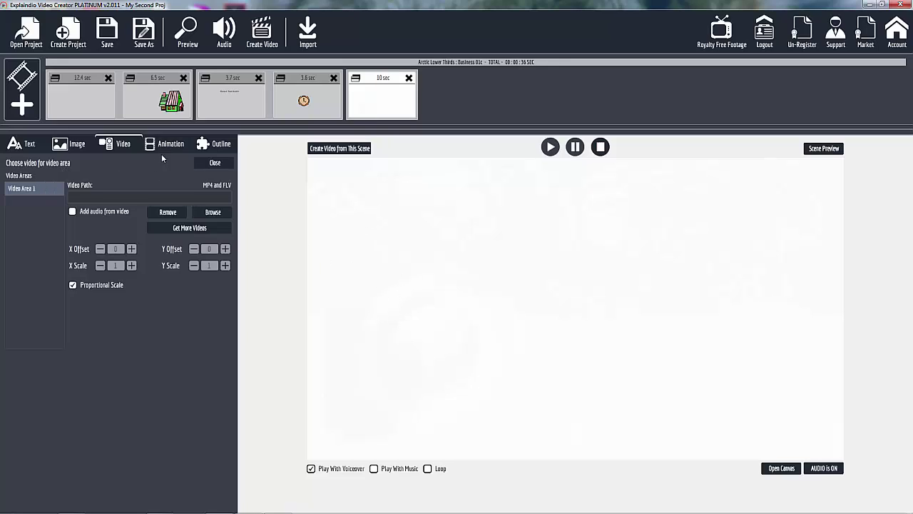
left_click(217, 145)
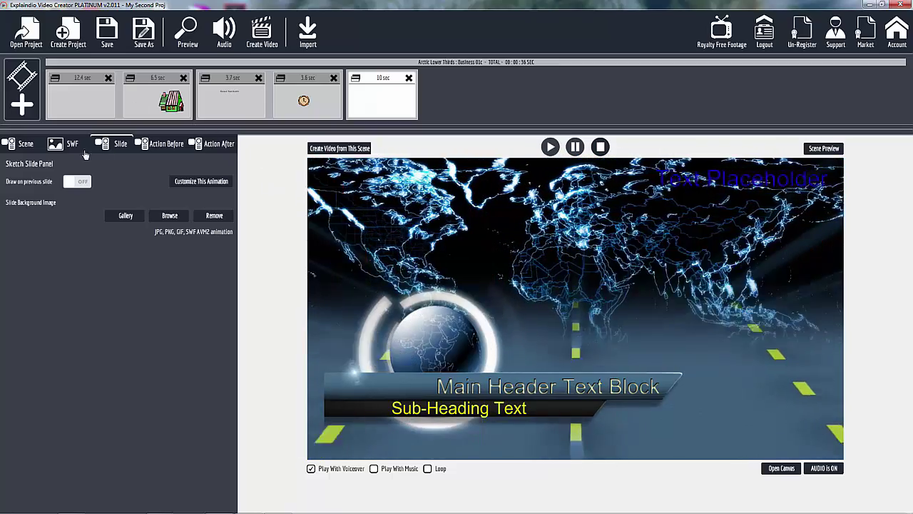
- Enable the first pause of the lower-third animation at frame 1 and set it to last 48 frames
left_click(74, 145)
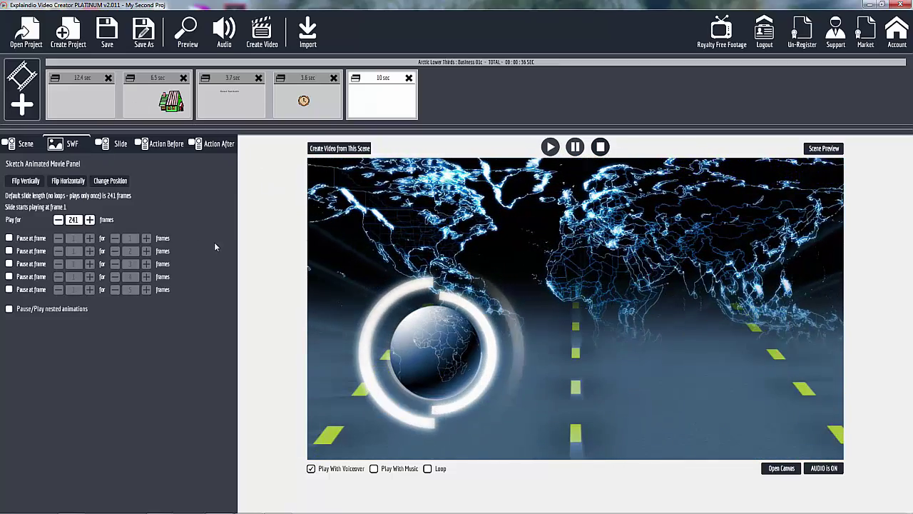
left_click(8, 238)
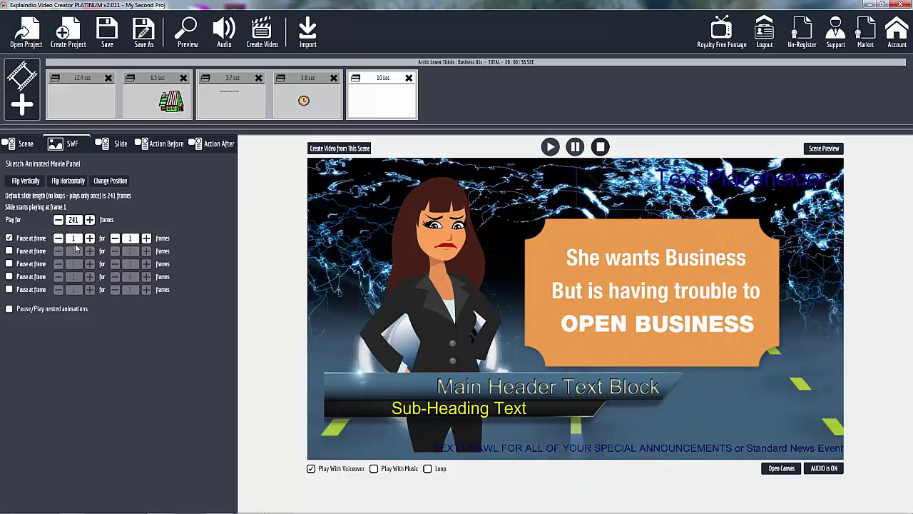
left_click(146, 238)
left_click(146, 238)
left_click(146, 238)
left_click(146, 238)
left_click(147, 238)
left_click(146, 238)
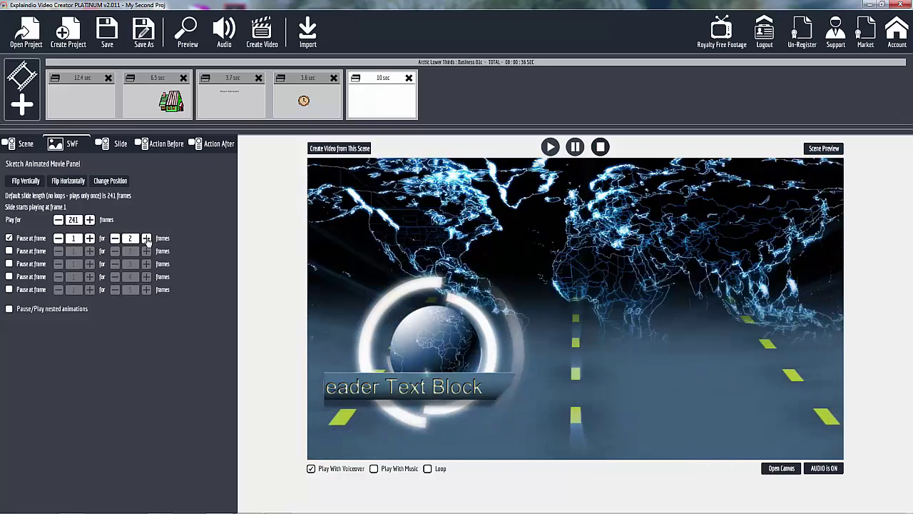
left_click(146, 239)
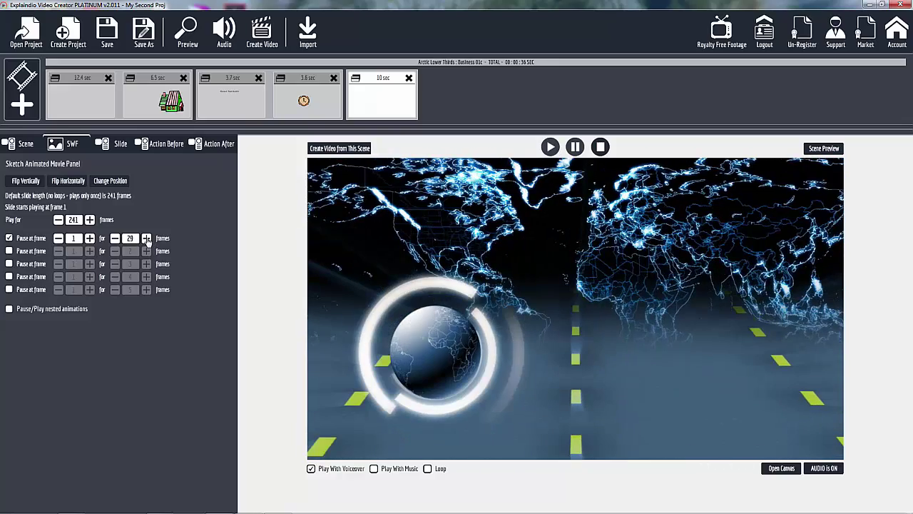
left_click(147, 238)
left_click(146, 238)
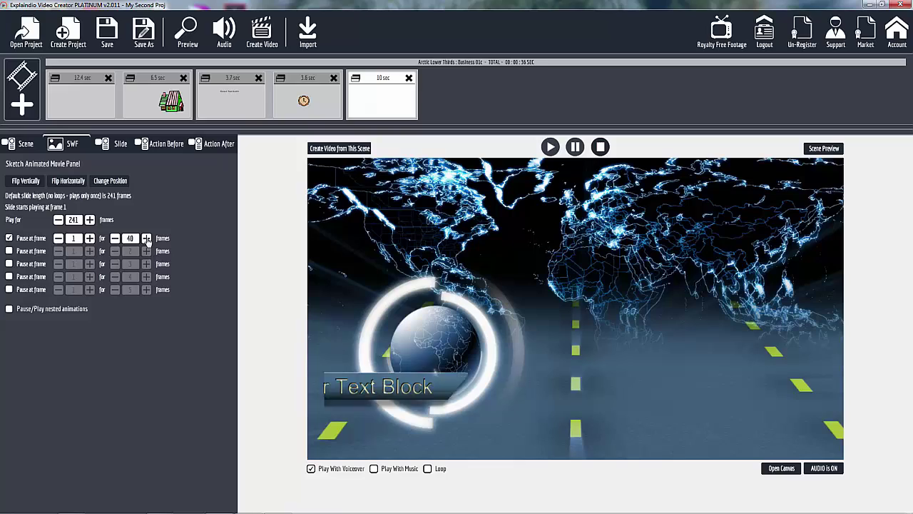
left_click(146, 238)
left_click(146, 238)
left_click(147, 238)
left_click(146, 239)
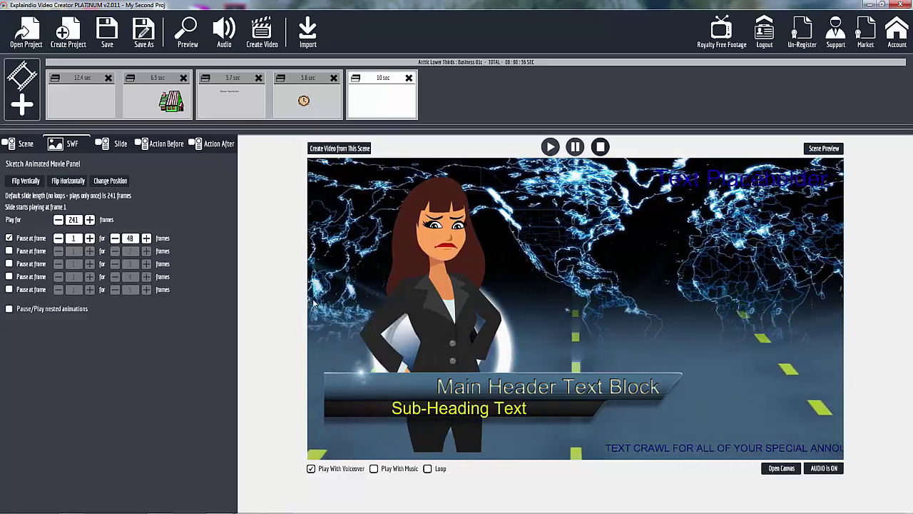
- Move the animation's first pause to frame 2 and set its duration to 76 frames
left_click(89, 239)
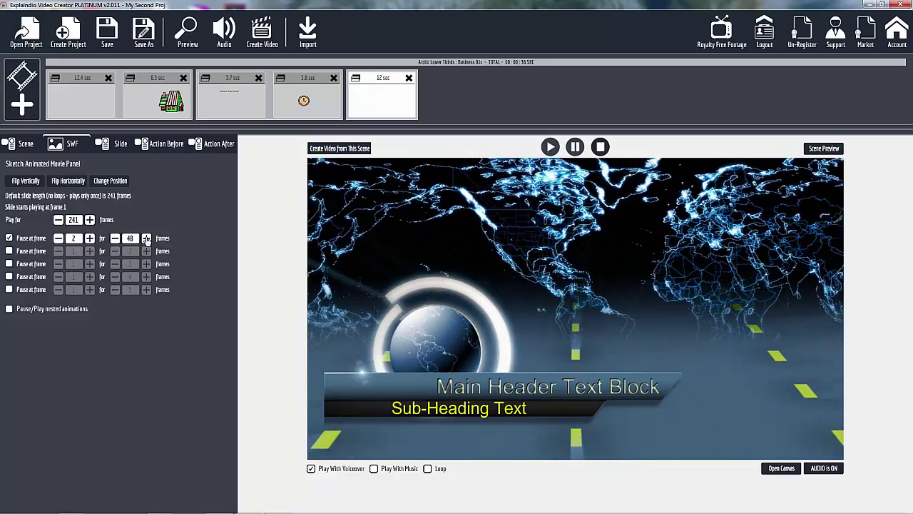
left_click(146, 239)
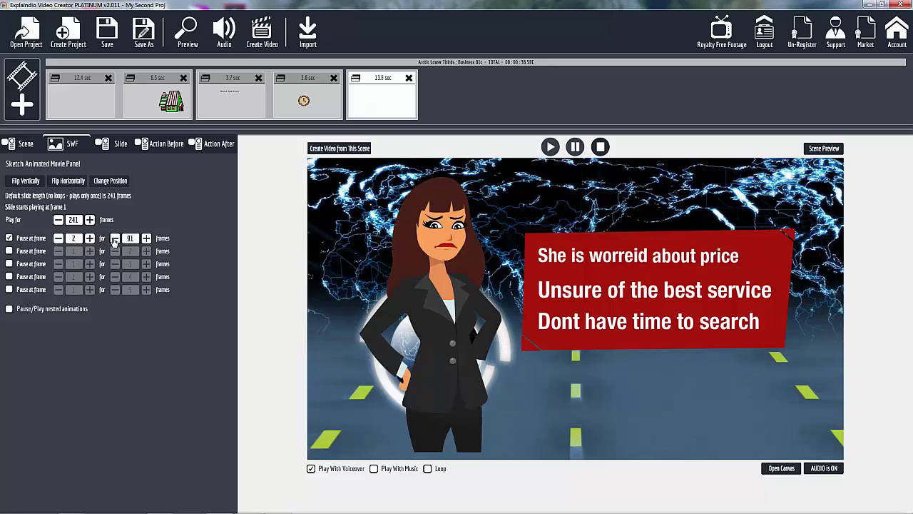
left_click(114, 238)
left_click(114, 238)
left_click(114, 238)
left_click(115, 238)
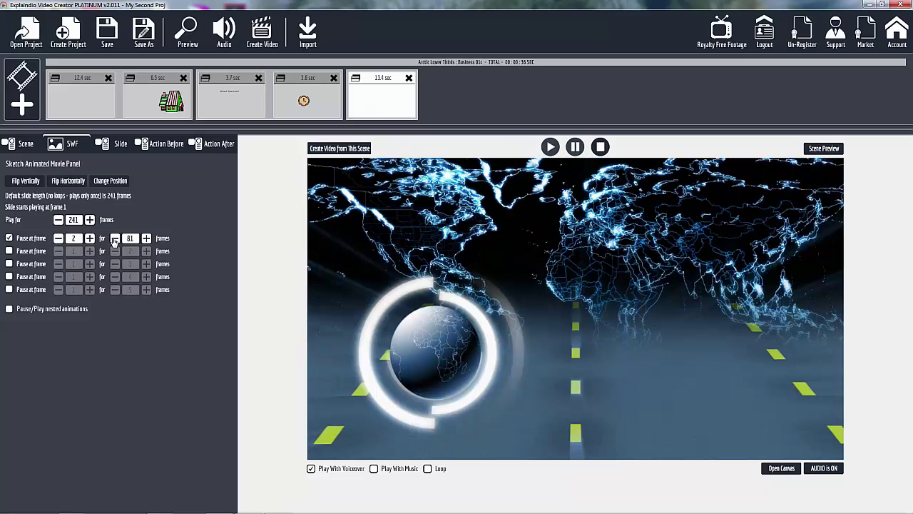
left_click(114, 238)
left_click(114, 238)
left_click(114, 238)
left_click(114, 239)
- Look through Text Areas 1 to 3 in the slide's animation customization and close it
left_click(120, 147)
left_click(206, 184)
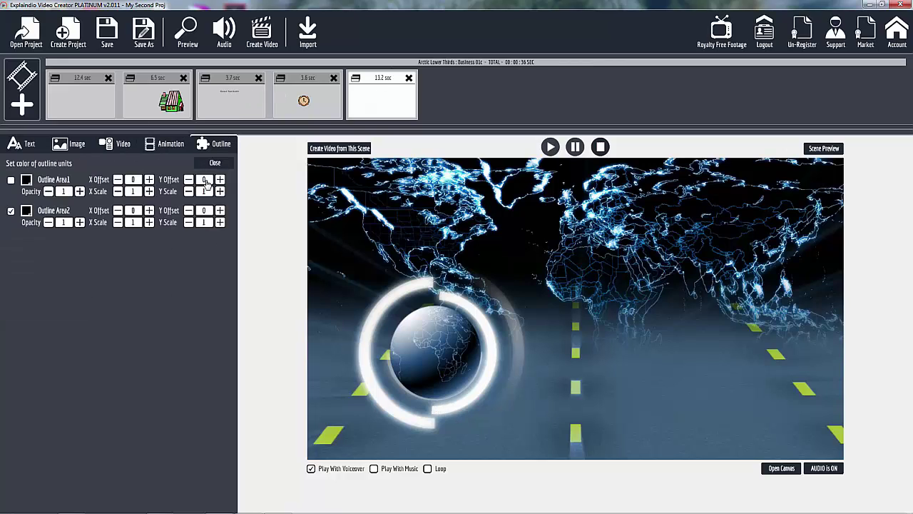
left_click(29, 143)
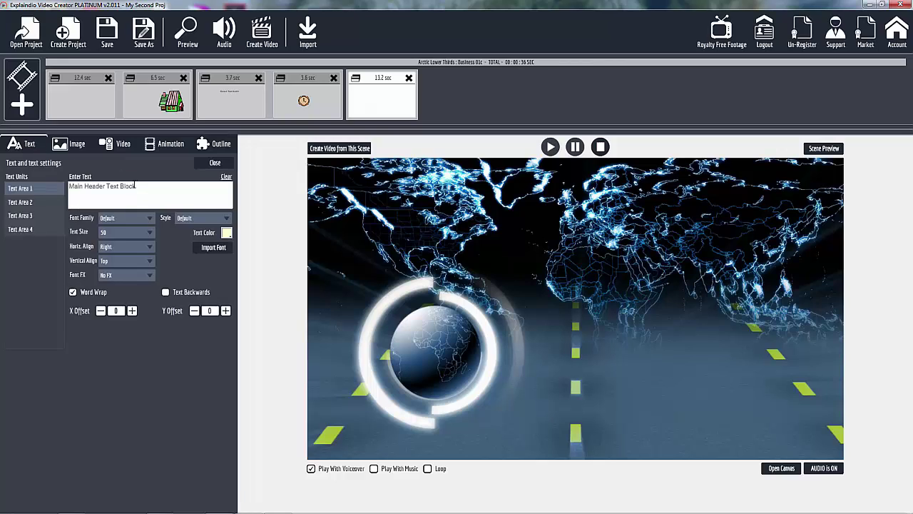
left_click(39, 203)
left_click(36, 215)
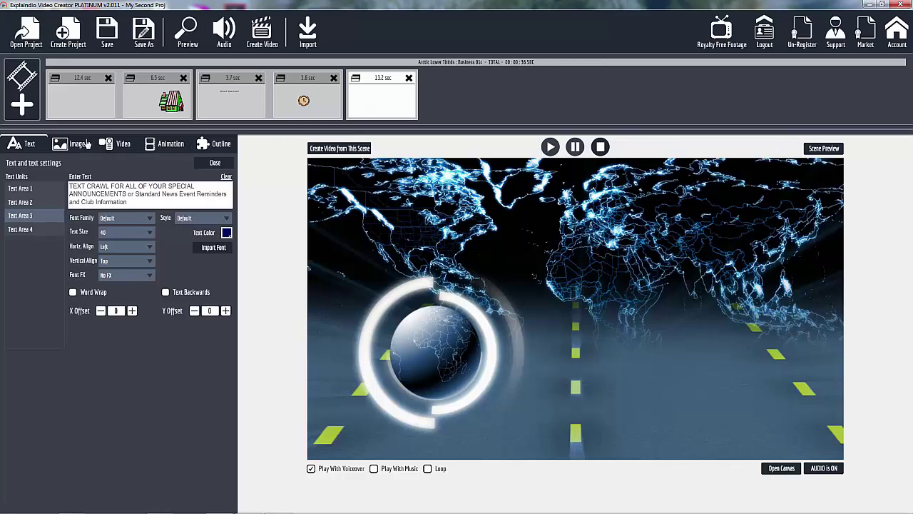
left_click(214, 164)
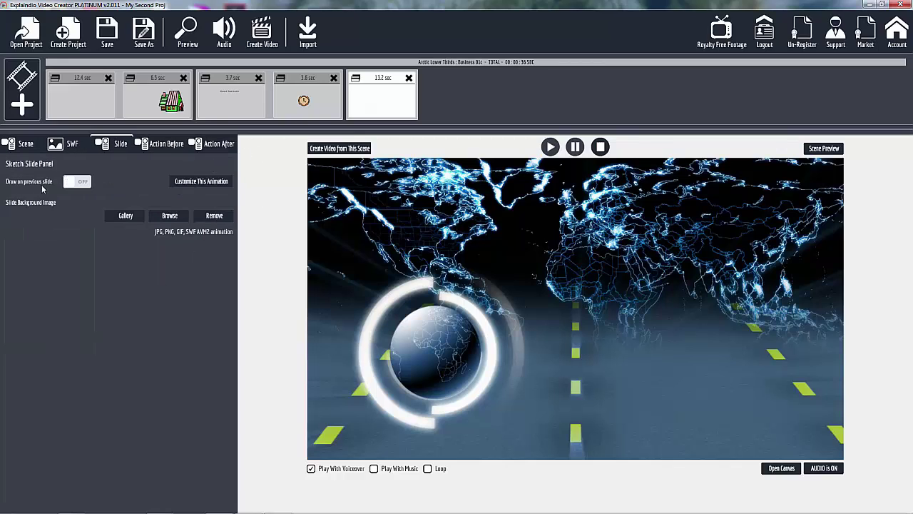
- Check the animation's pause settings, then play the scene preview and close it
left_click(71, 145)
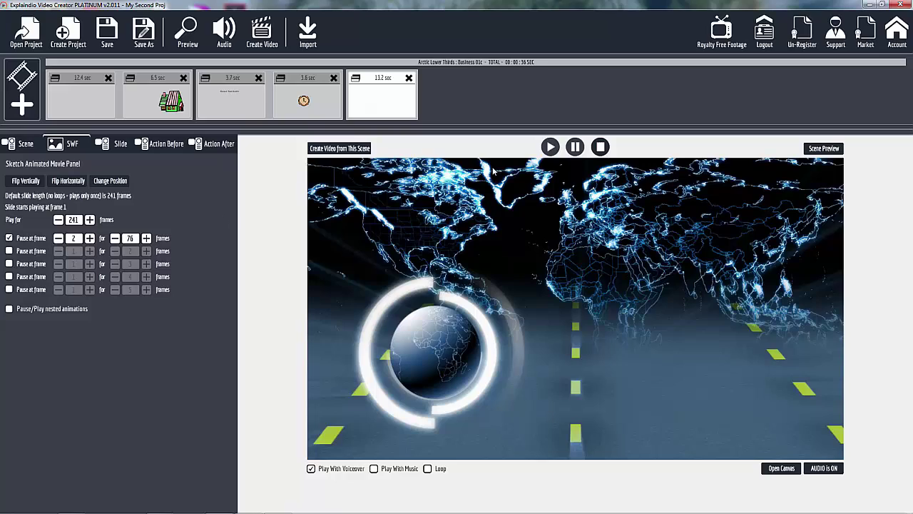
left_click(824, 149)
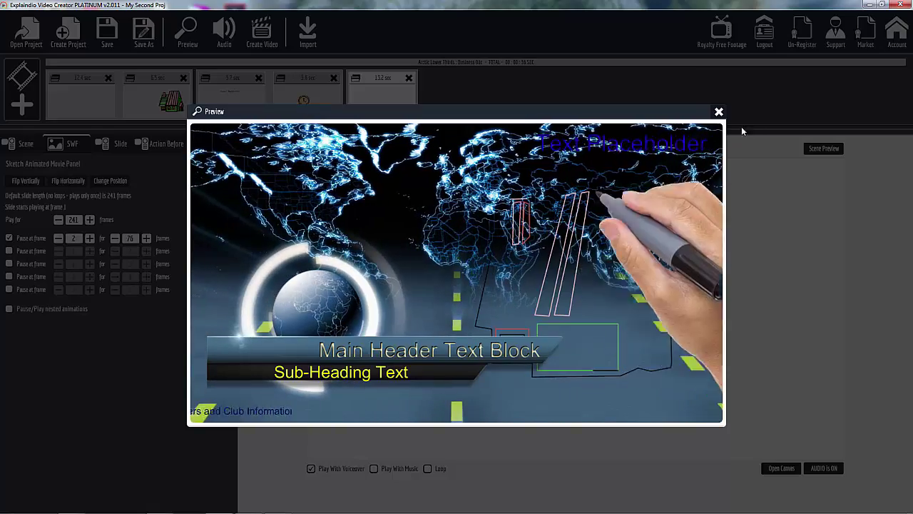
left_click(718, 112)
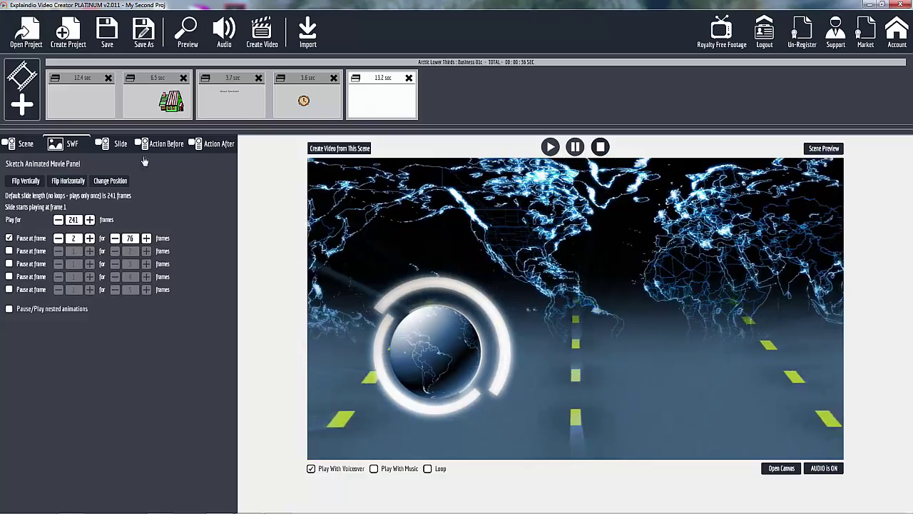
- Change the colour of the text crawl in Text Area 3 to white in the slide's animation customization
left_click(26, 143)
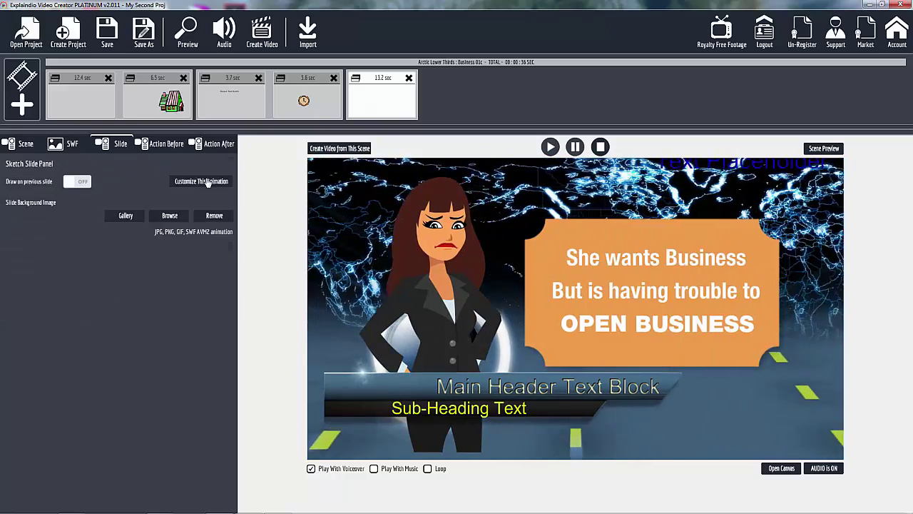
left_click(214, 181)
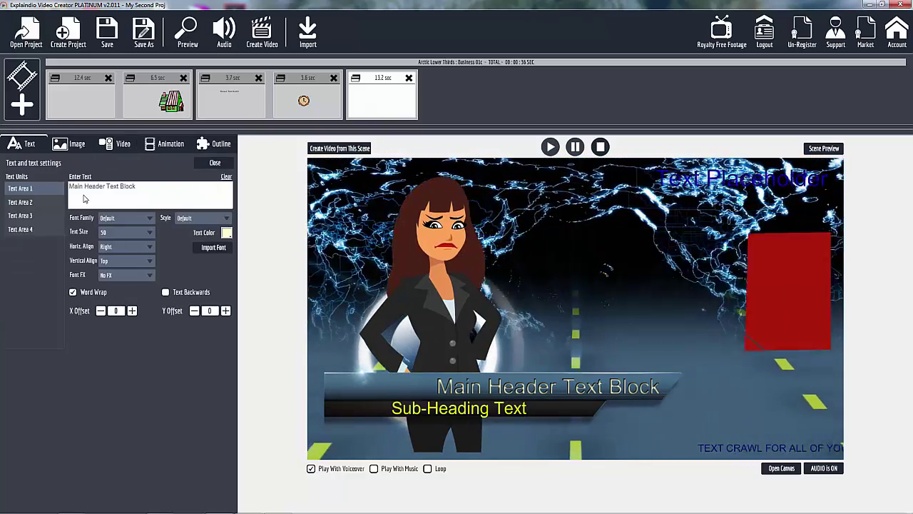
left_click(21, 202)
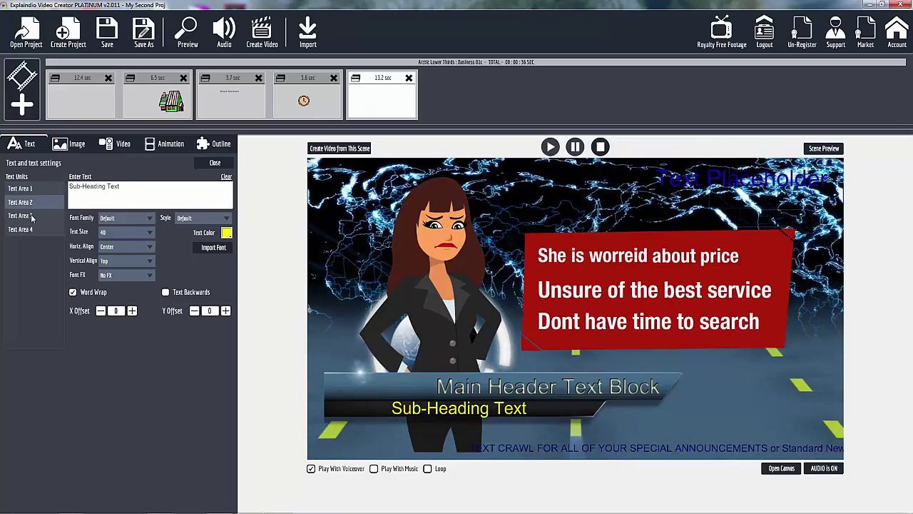
left_click(20, 215)
left_click(226, 232)
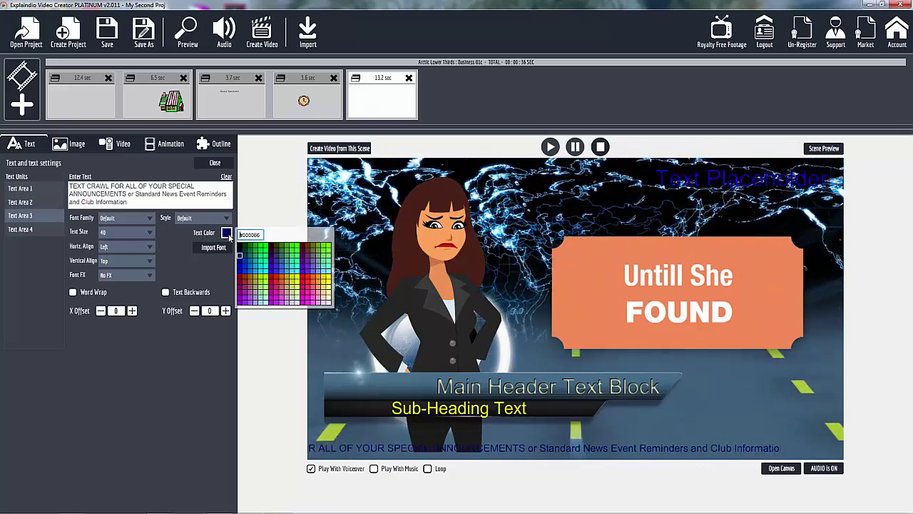
left_click(328, 303)
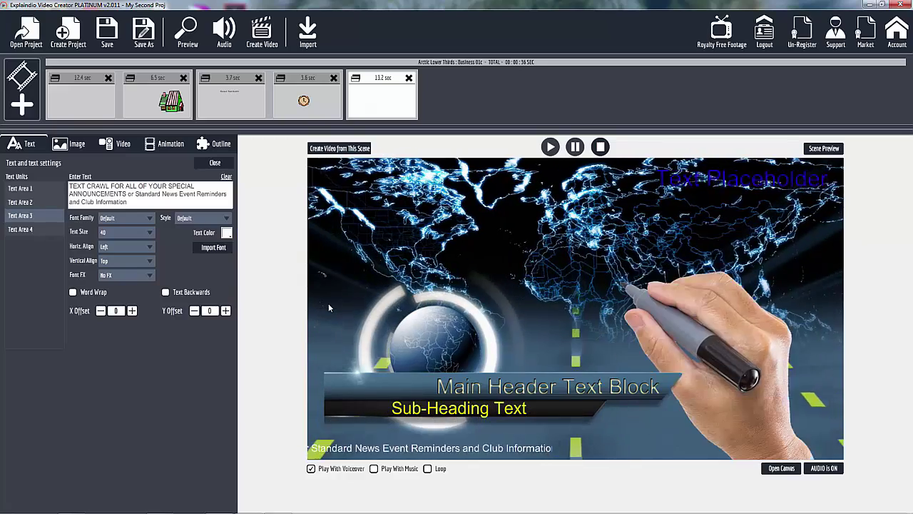
- Set the colour of Text Area 4, the Text Placeholder, to pale yellow #ffffcc and preview the scene
left_click(32, 230)
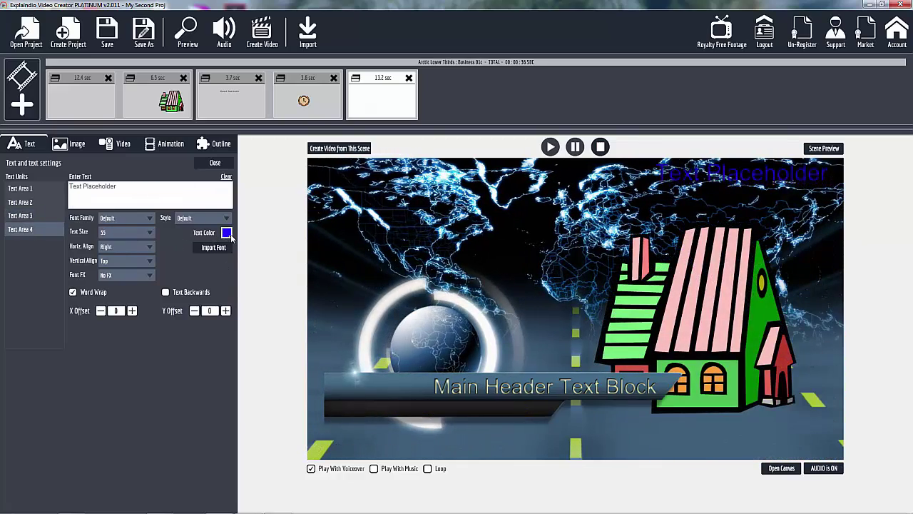
left_click(226, 232)
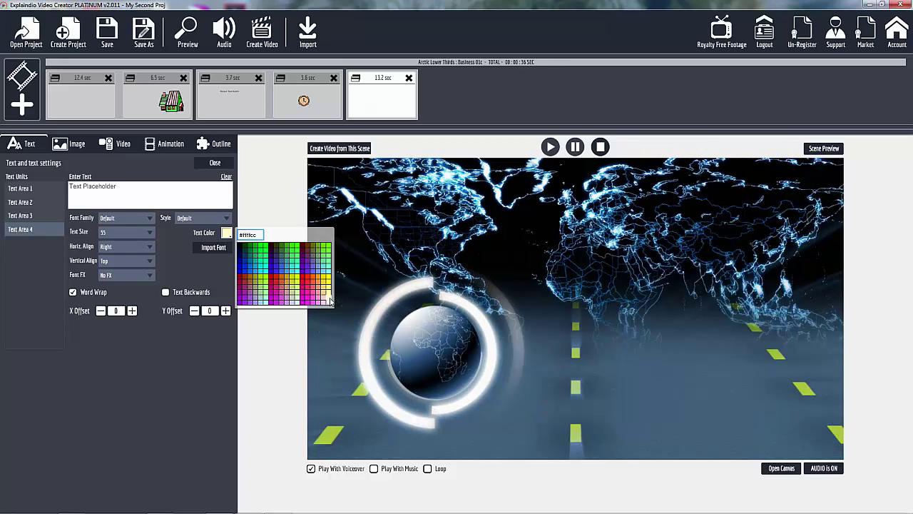
left_click(330, 299)
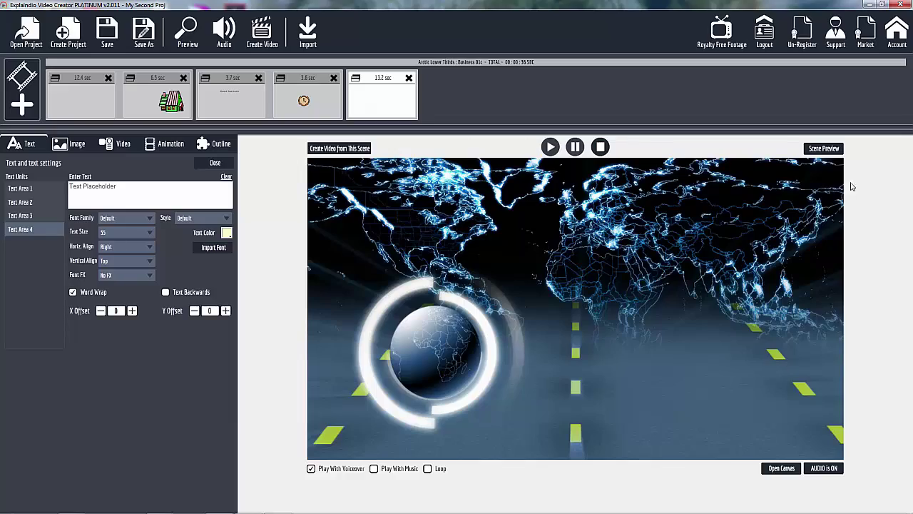
left_click(824, 149)
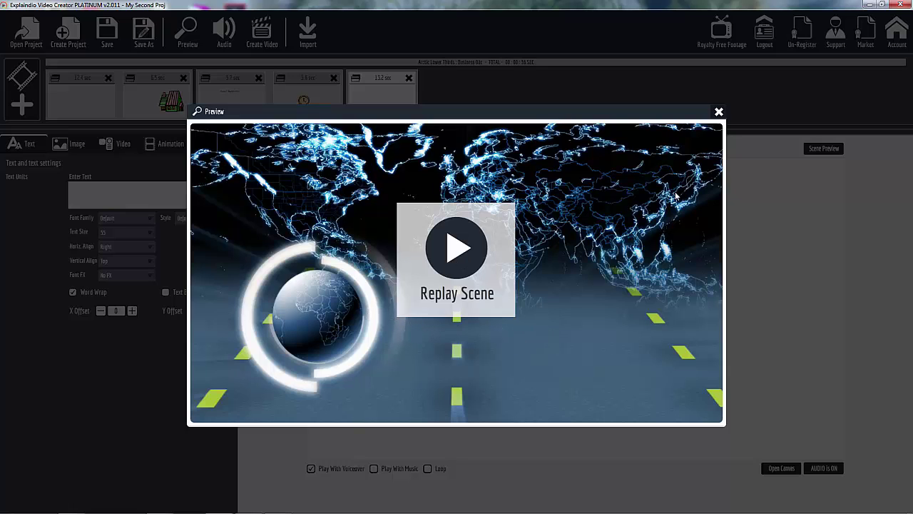
left_click(719, 113)
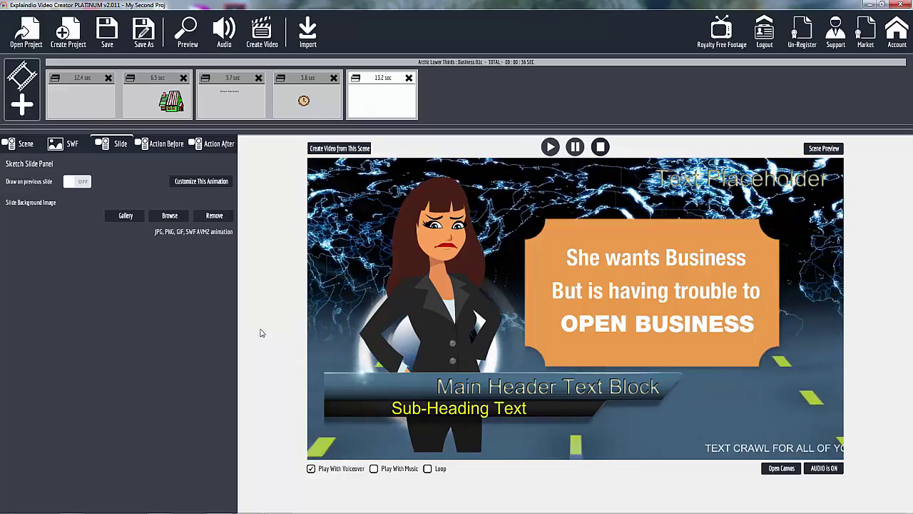
- Set the font family of Text Area 4 to Alfa Slab One and preview the scene
left_click(190, 185)
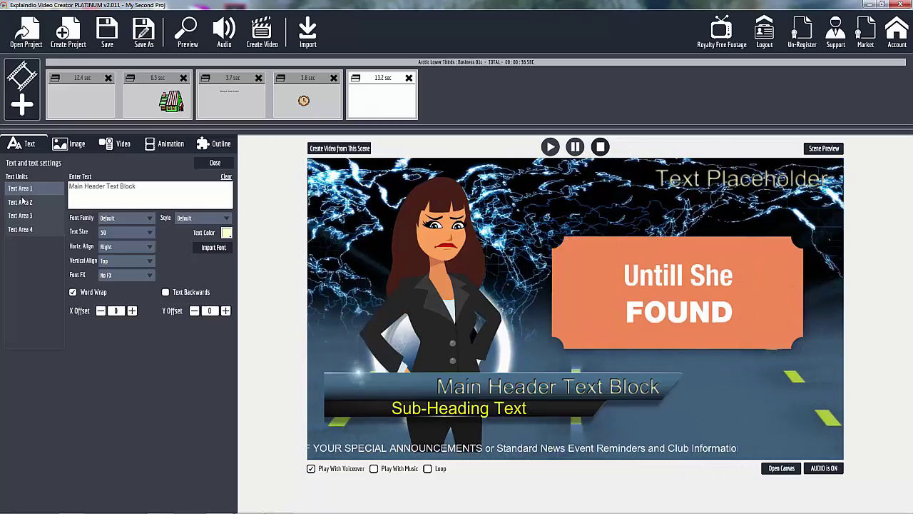
left_click(23, 203)
left_click(31, 216)
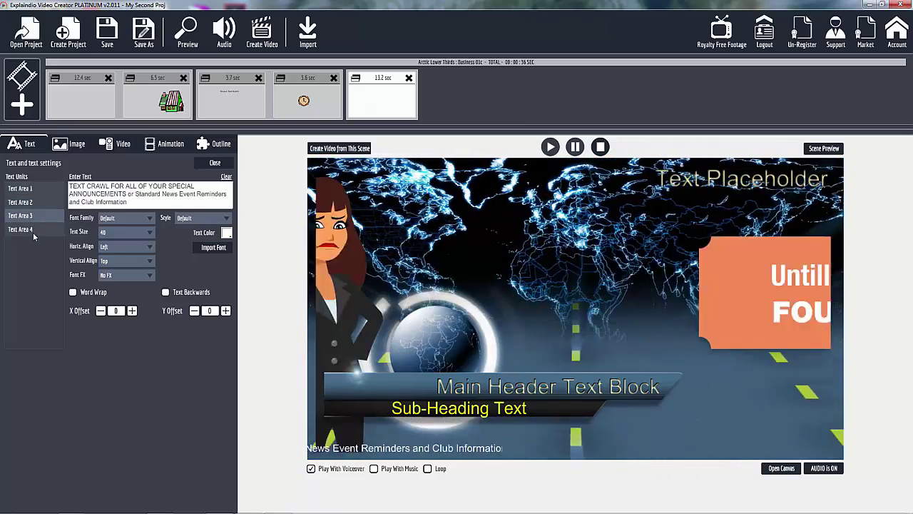
left_click(27, 229)
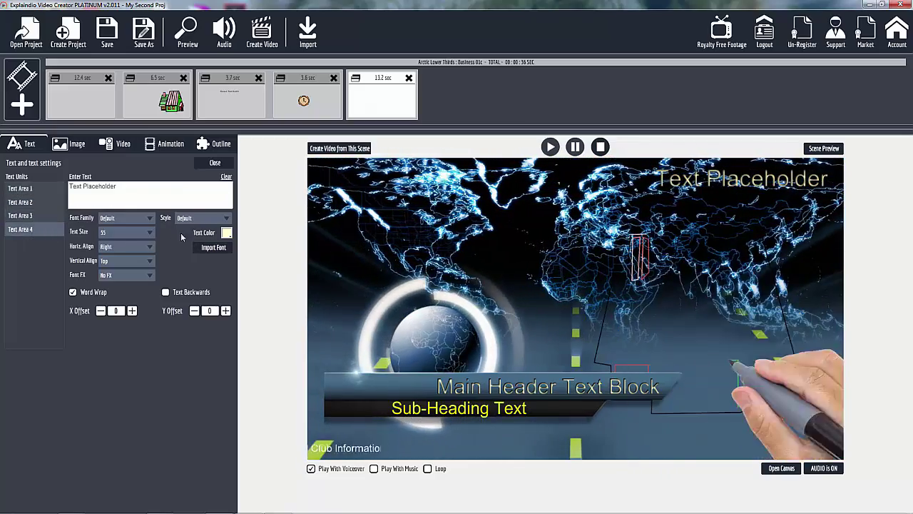
left_click(143, 218)
left_click(142, 264)
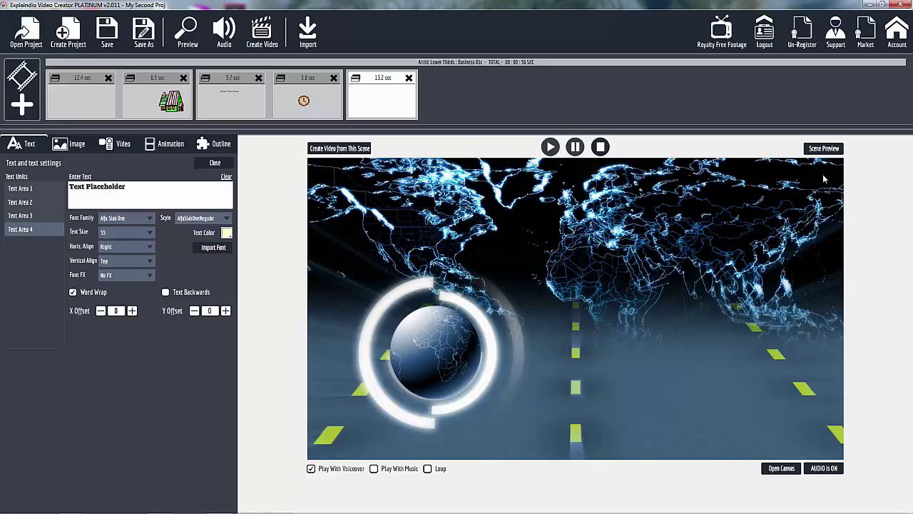
left_click(824, 149)
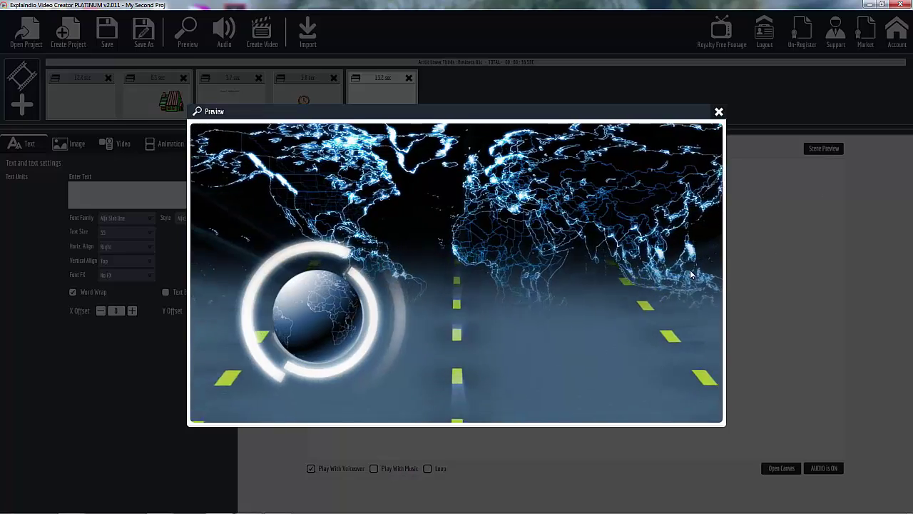